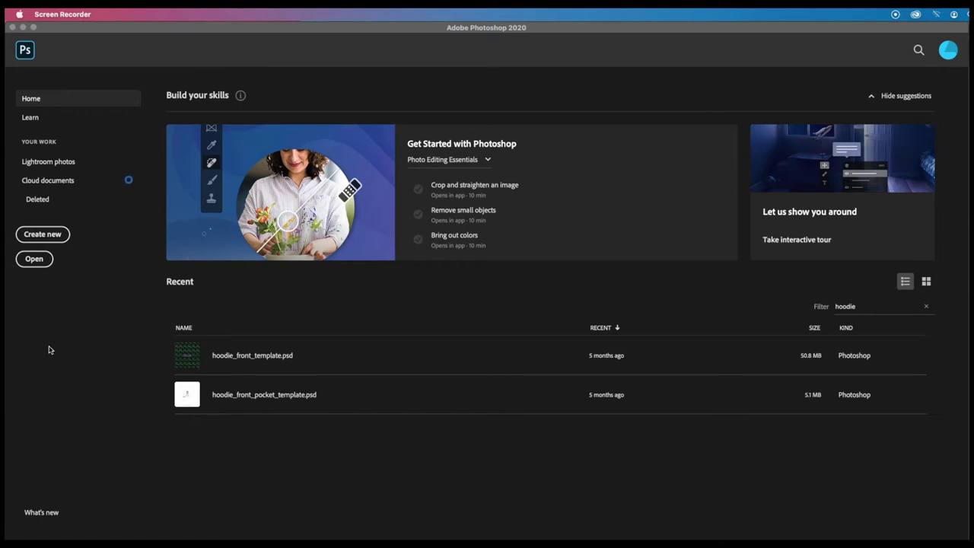
Start a new document named t-shirt and set its height to 5400 pixels.
{"action": "left_click", "coordinate": [40, 237]}
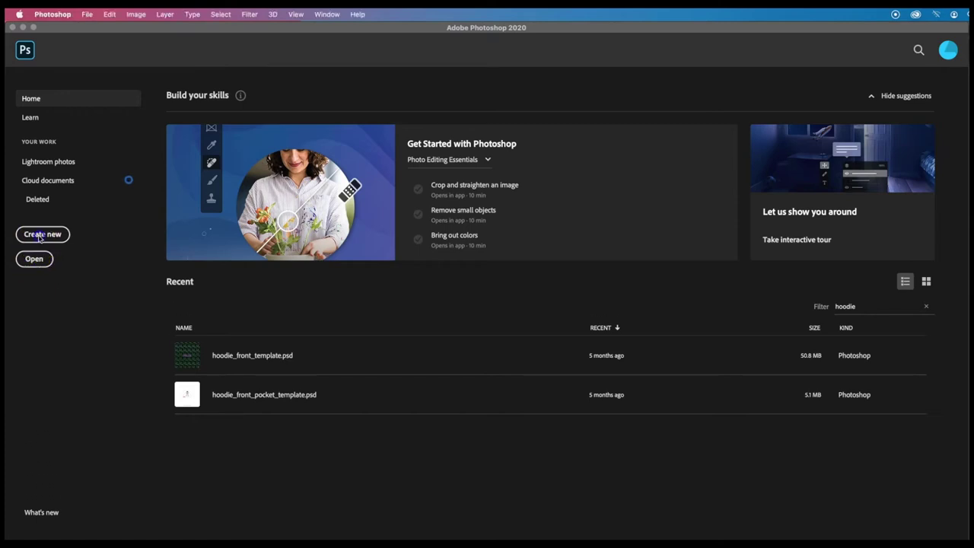
{"action": "left_click", "coordinate": [39, 237]}
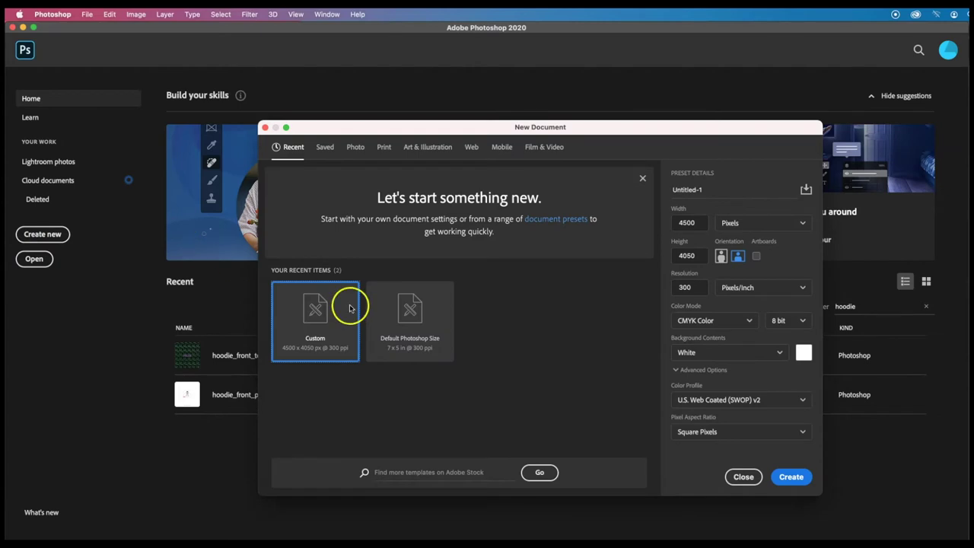
{"action": "left_click", "coordinate": [723, 190]}
{"action": "left_click_drag", "start_coordinate": [723, 189], "coordinate": [647, 190]}
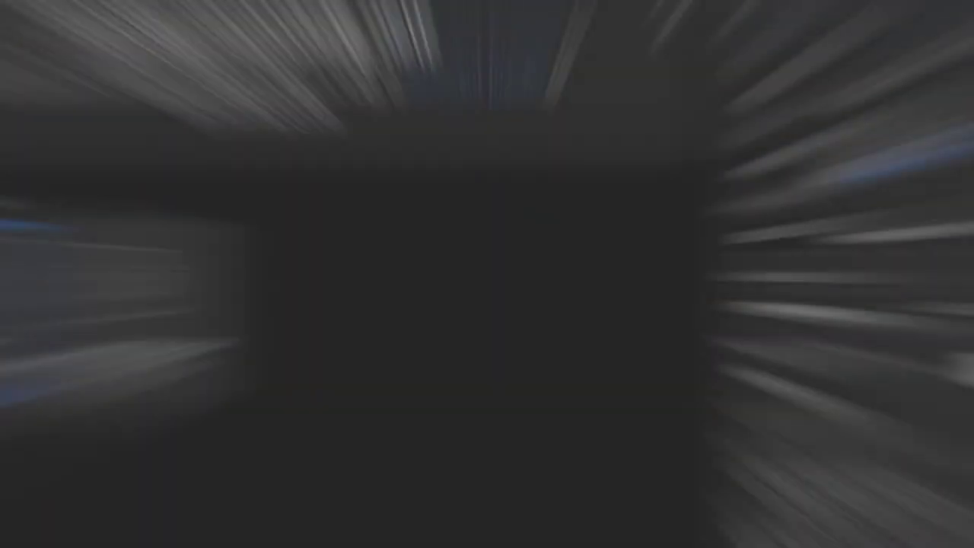
{"action": "type", "text": "t-shirt"}
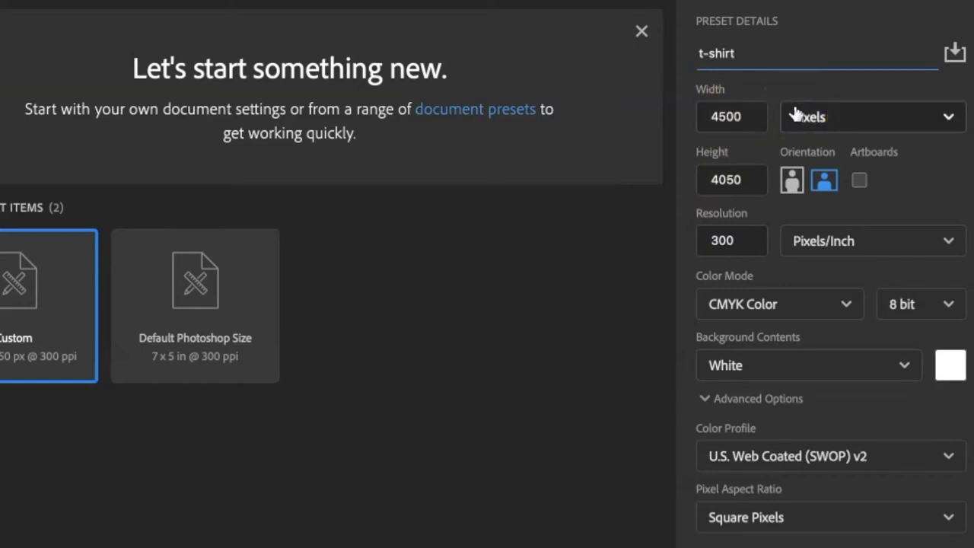
{"action": "double_click", "coordinate": [752, 175]}
{"action": "type", "text": "5400"}
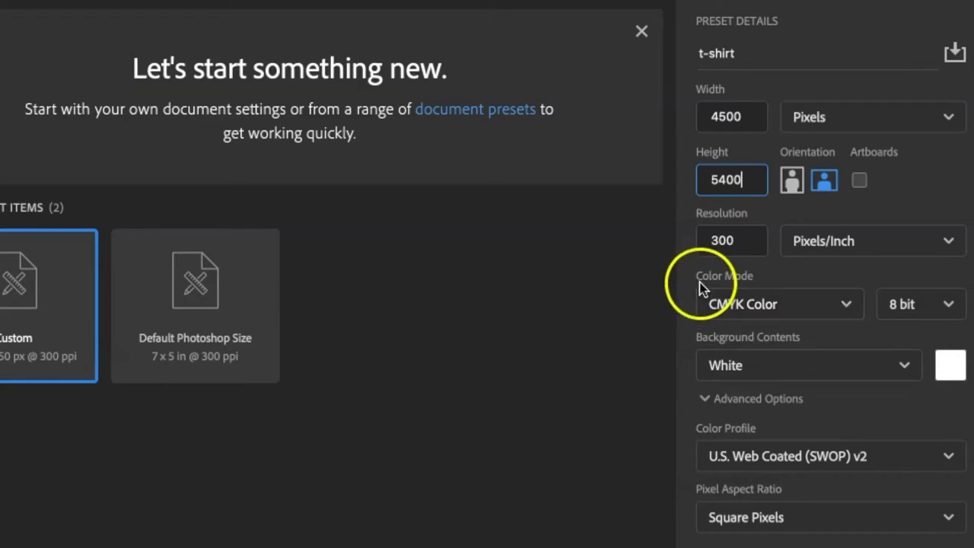
Create the document in CMYK Color mode with a custom dark grey background.
{"action": "left_click", "coordinate": [732, 304]}
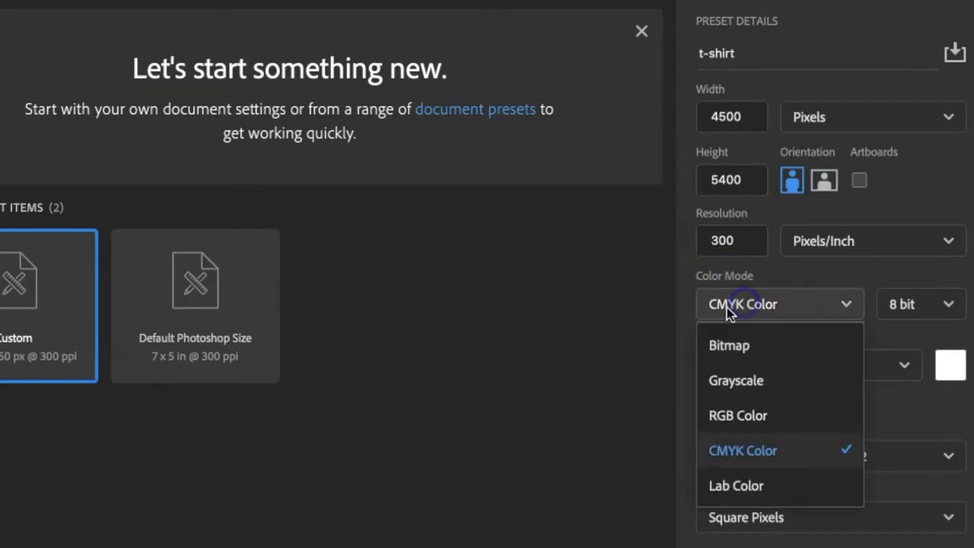
{"action": "left_click", "coordinate": [749, 454]}
{"action": "left_click", "coordinate": [950, 364]}
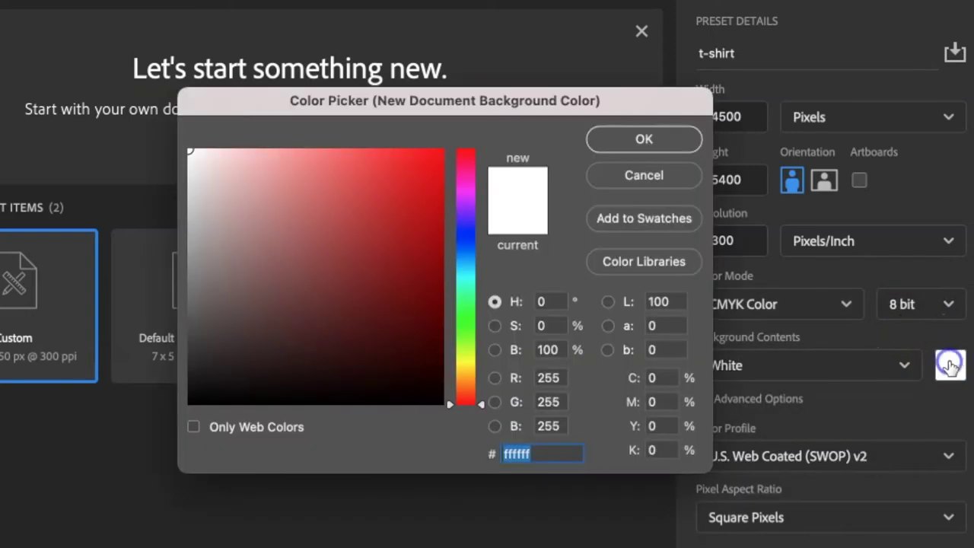
{"action": "mouse_move", "coordinate": [236, 308]}
{"action": "left_mouse_down"}
{"action": "mouse_move", "coordinate": [184, 309]}
{"action": "mouse_move", "coordinate": [176, 323]}
{"action": "left_mouse_up"}
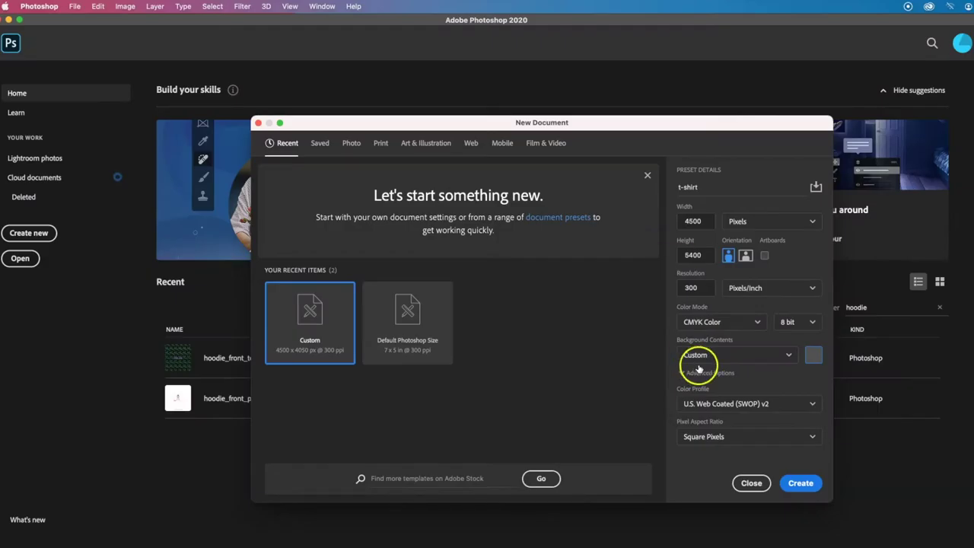
{"action": "left_click", "coordinate": [801, 484]}
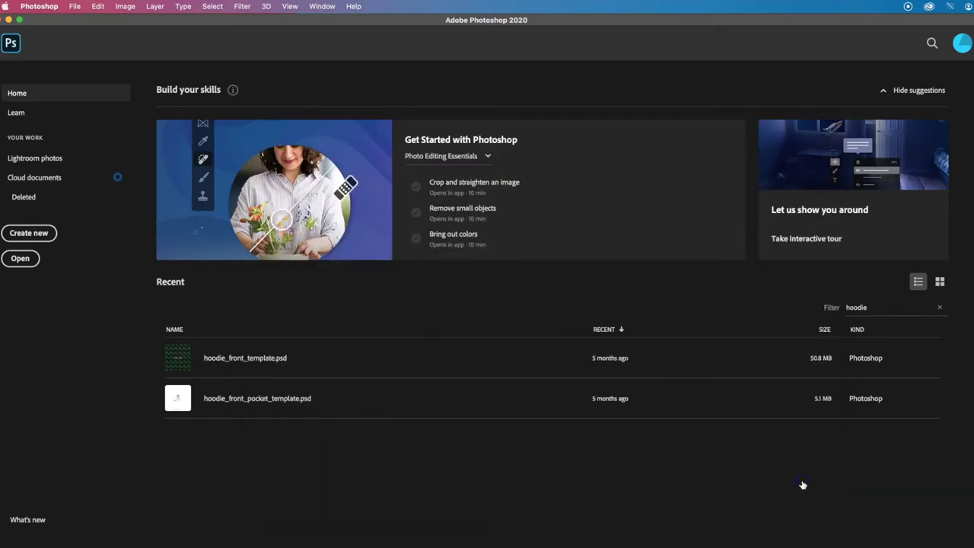
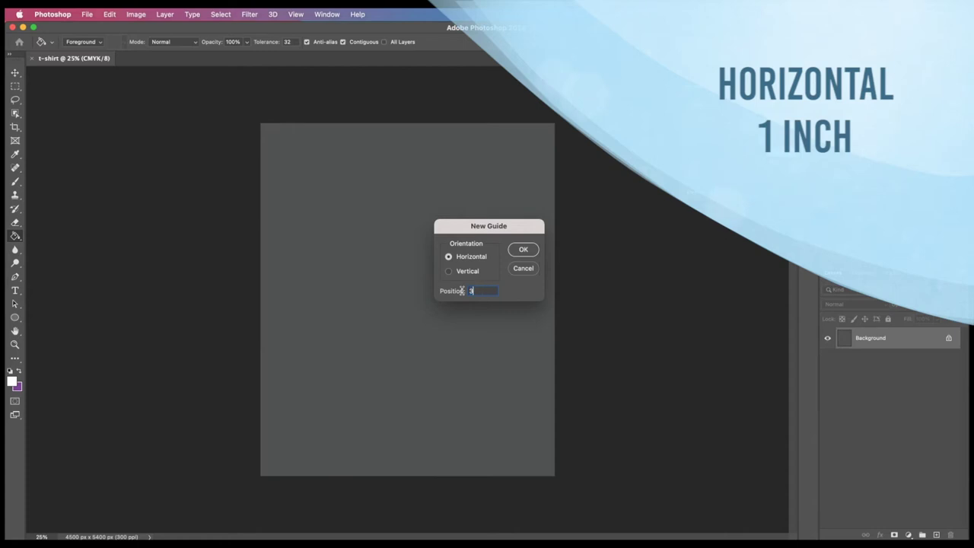
Add a horizontal guide at 1 inch.
{"action": "type", "text": "300"}
{"action": "left_click", "coordinate": [473, 292]}
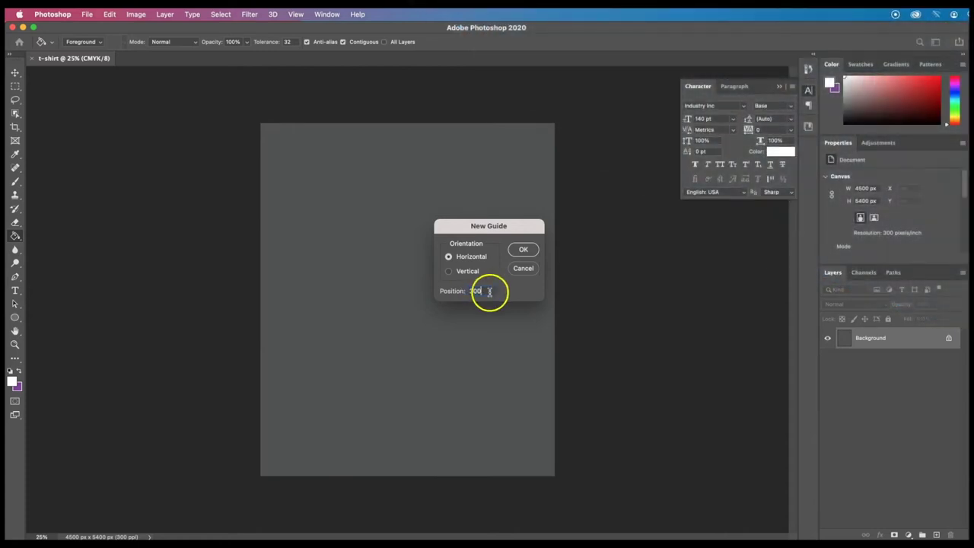
{"action": "type", "text": "1 inch"}
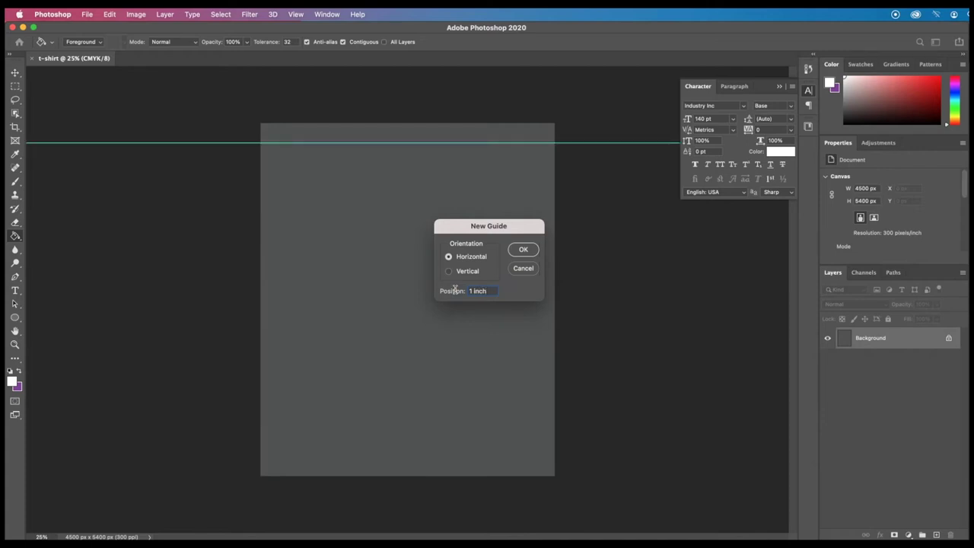
{"action": "key", "text": "Return"}
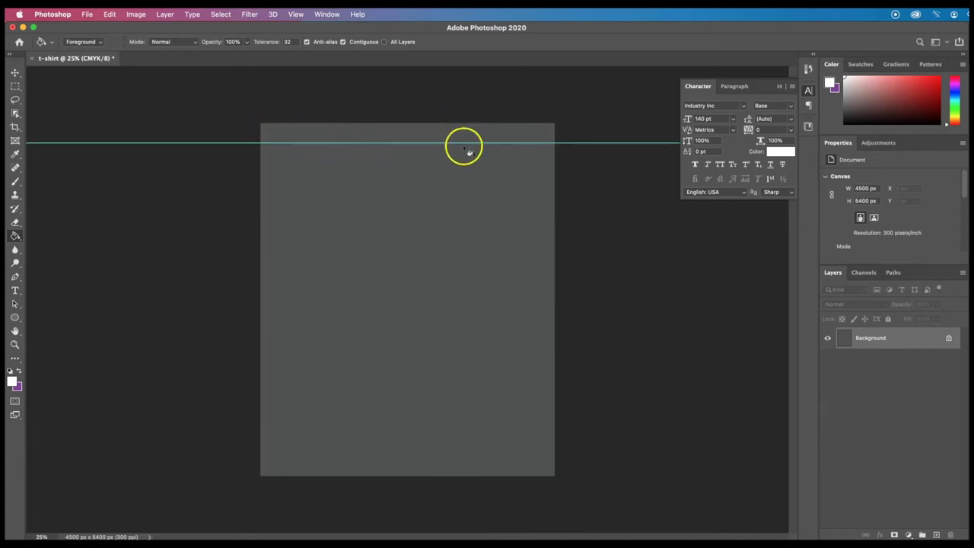
Add a vertical guide at 1.5 inches.
{"action": "left_click", "coordinate": [296, 15]}
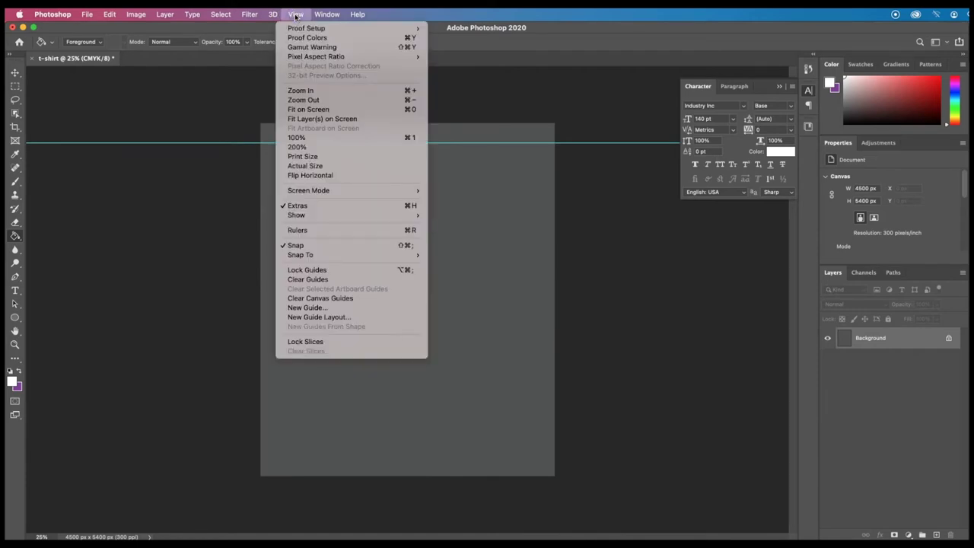
{"action": "left_click", "coordinate": [308, 309]}
{"action": "left_click", "coordinate": [460, 273]}
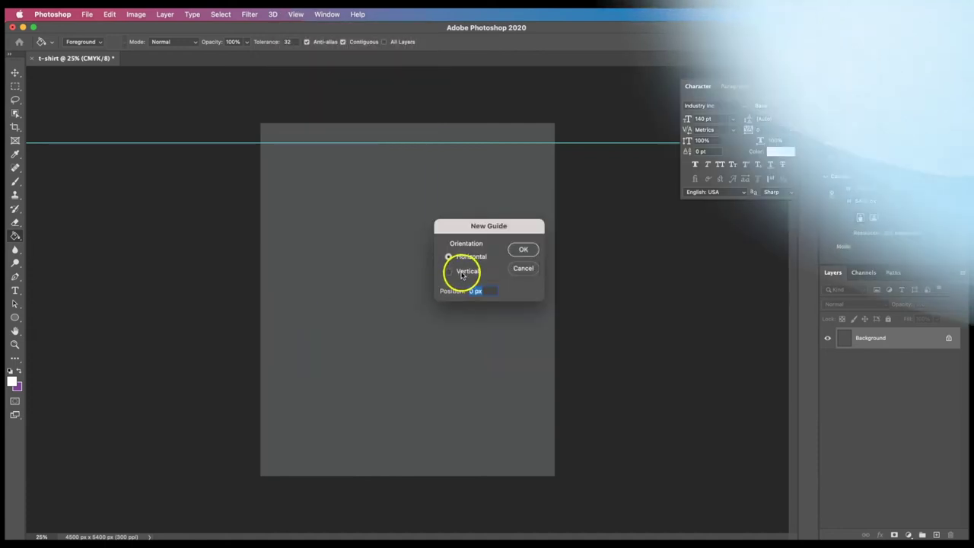
{"action": "left_click", "coordinate": [483, 290]}
{"action": "left_click_drag", "start_coordinate": [487, 290], "coordinate": [439, 291]}
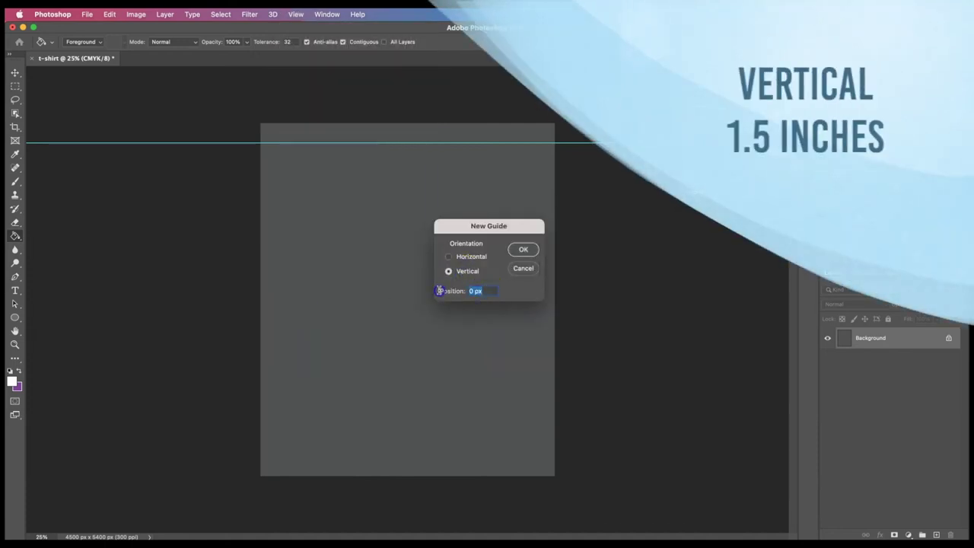
{"action": "type", "text": "1.5 inch"}
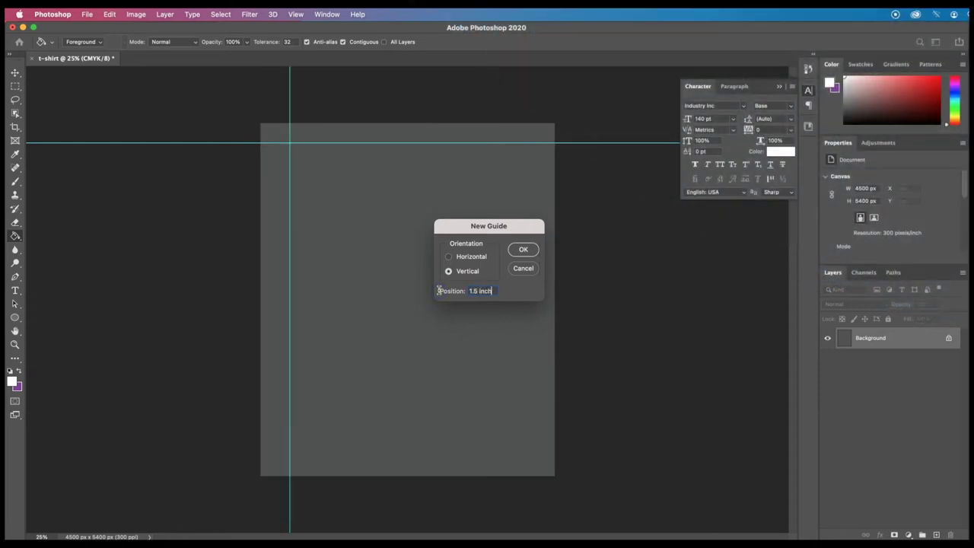
{"action": "key", "text": "Return"}
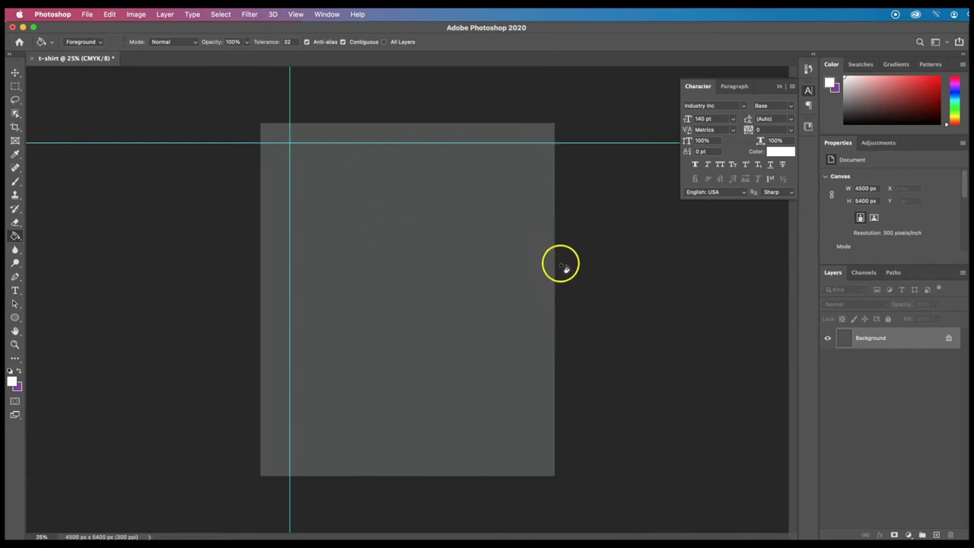
Add a vertical guide at 13.5 inches.
{"action": "left_click", "coordinate": [267, 190]}
{"action": "left_click", "coordinate": [296, 15]}
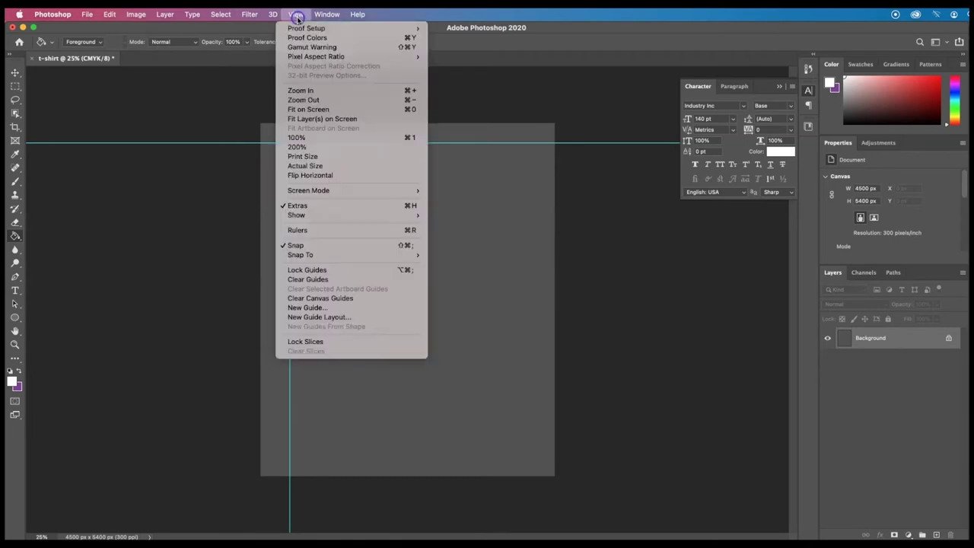
{"action": "left_click", "coordinate": [342, 307]}
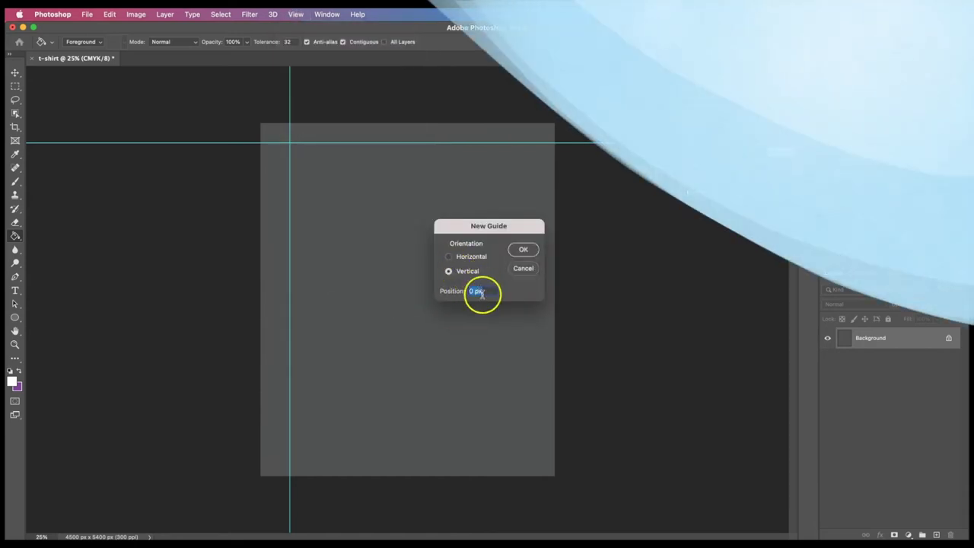
{"action": "type", "text": "13.5 inch"}
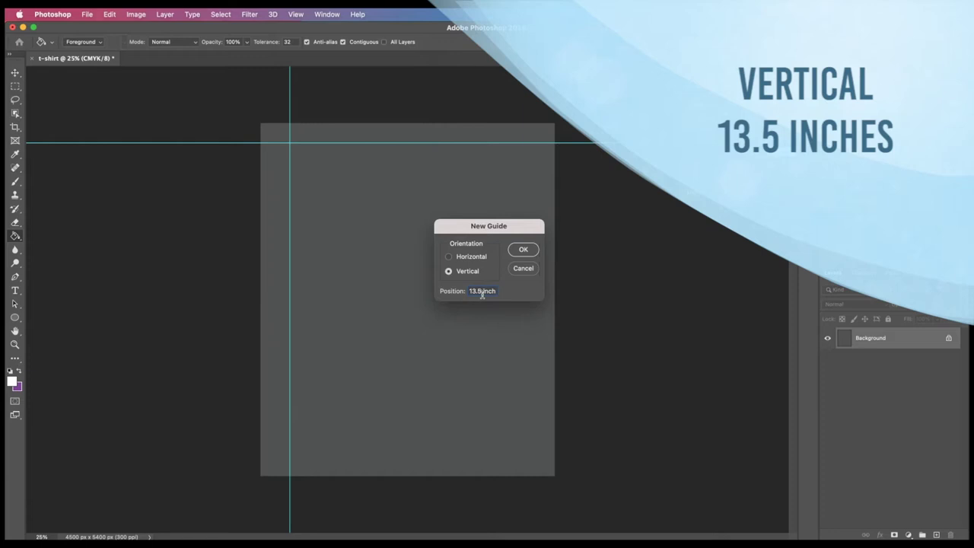
{"action": "key", "text": "Return"}
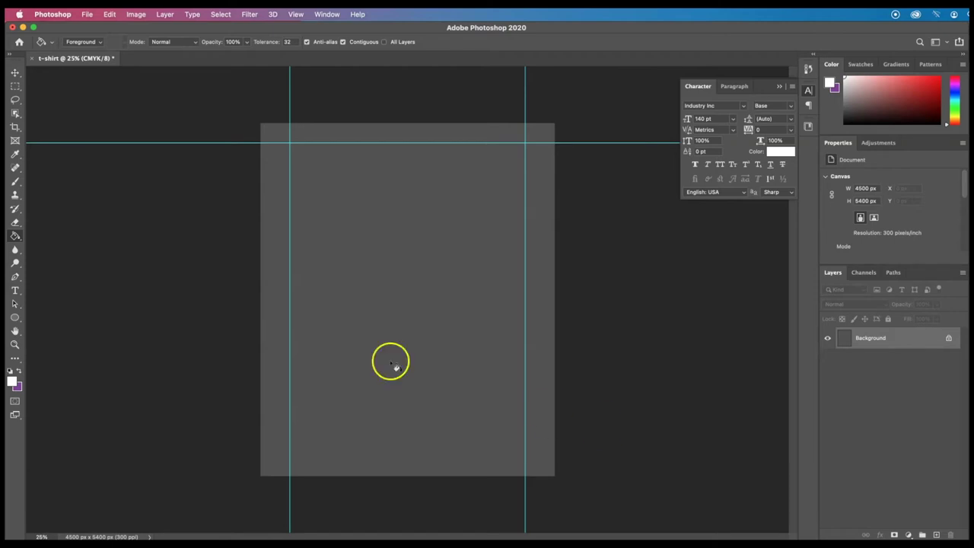
Draw a circle about 3520 px in diameter with the Ellipse tool in Path mode, centred in the upper part of the canvas.
{"action": "left_click", "coordinate": [16, 318]}
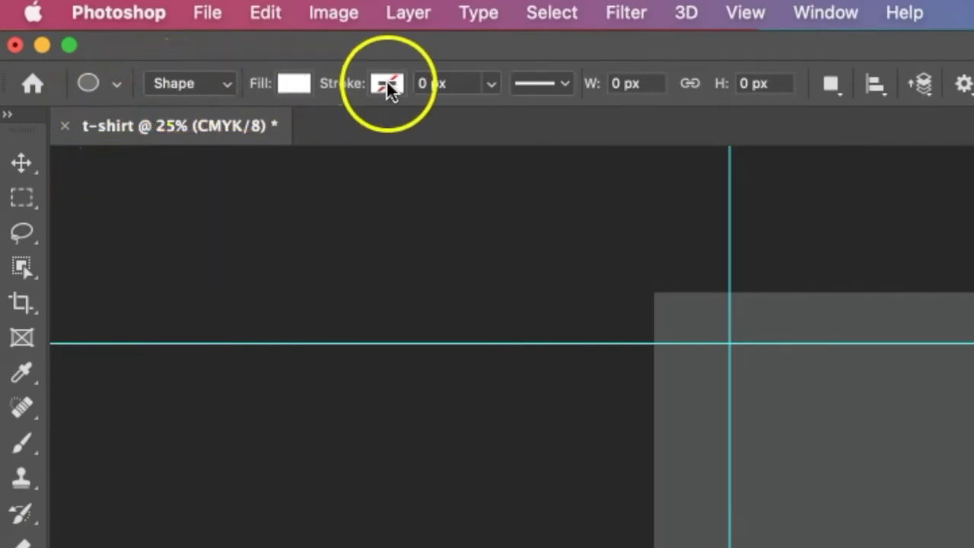
{"action": "left_click", "coordinate": [227, 85]}
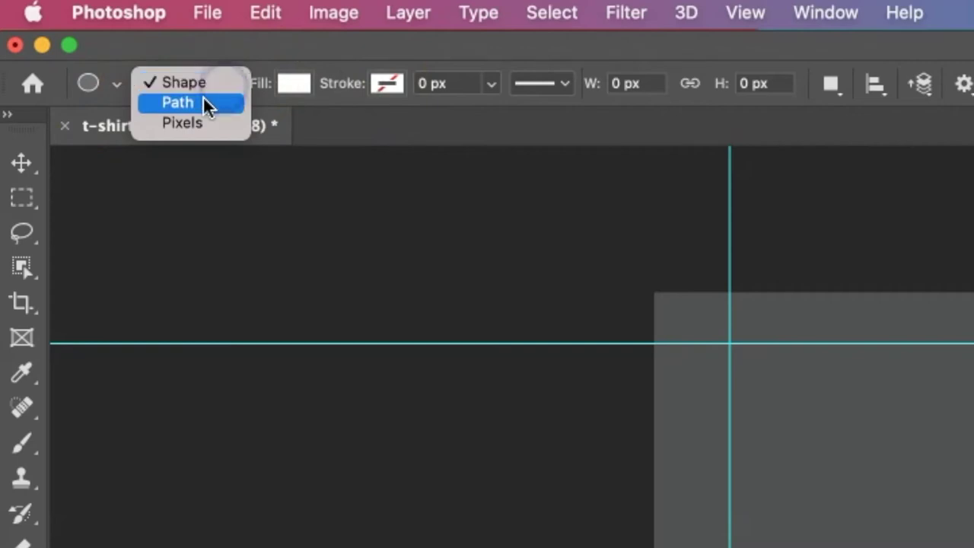
{"action": "left_click", "coordinate": [204, 97]}
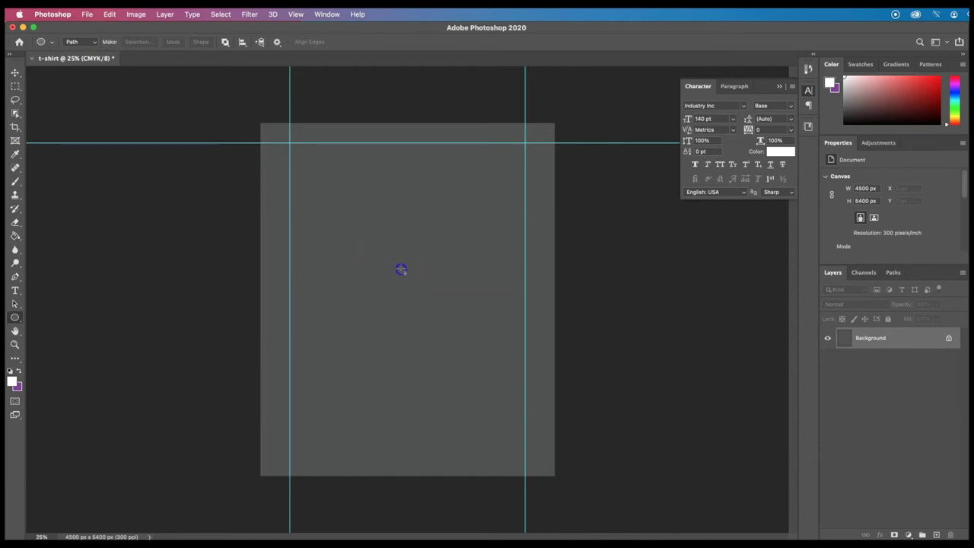
{"action": "left_click_drag", "start_coordinate": [401, 269], "coordinate": [479, 178]}
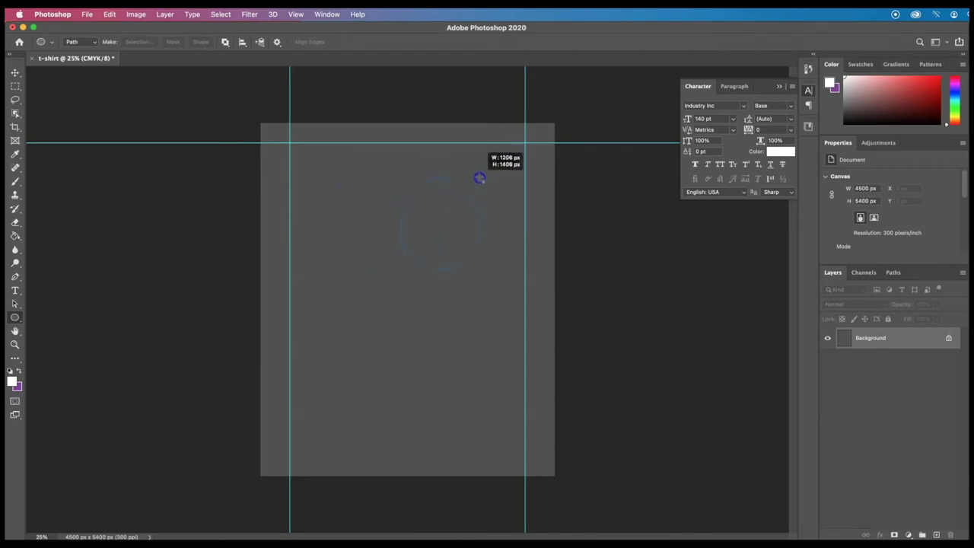
{"action": "left_click_drag", "start_coordinate": [479, 177], "coordinate": [485, 180]}
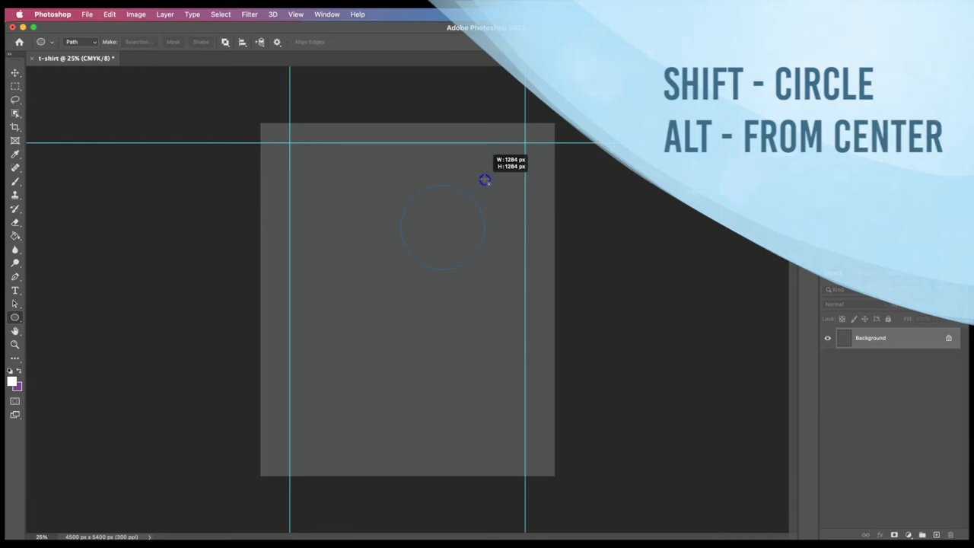
{"action": "left_click_drag", "start_coordinate": [484, 179], "coordinate": [572, 154]}
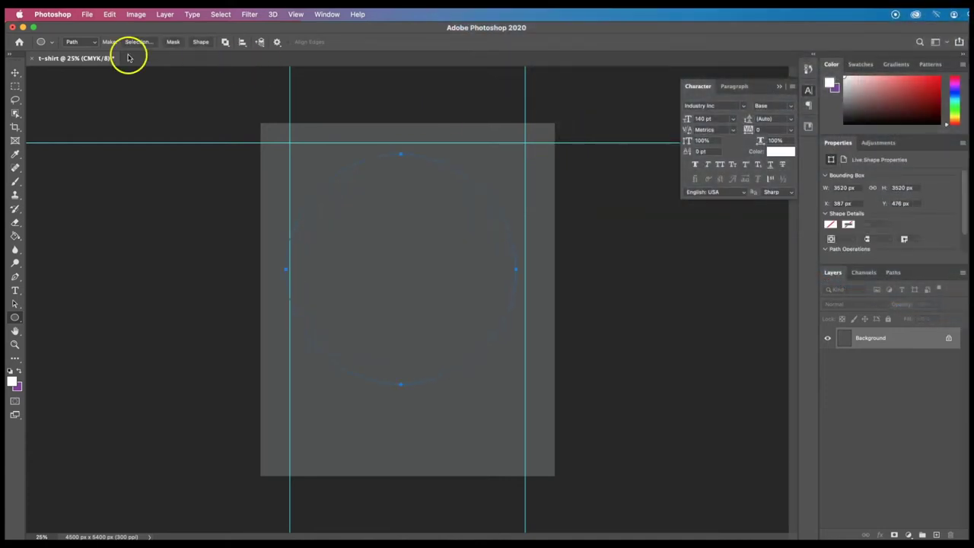
Add centre-aligned text reading THE MAN along the circular path.
{"action": "left_click", "coordinate": [15, 294]}
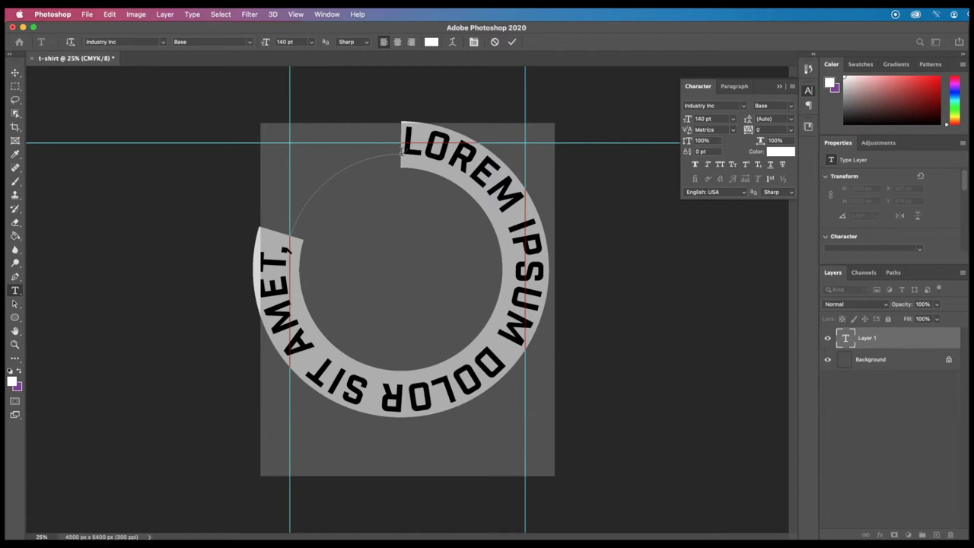
{"action": "left_click", "coordinate": [397, 42]}
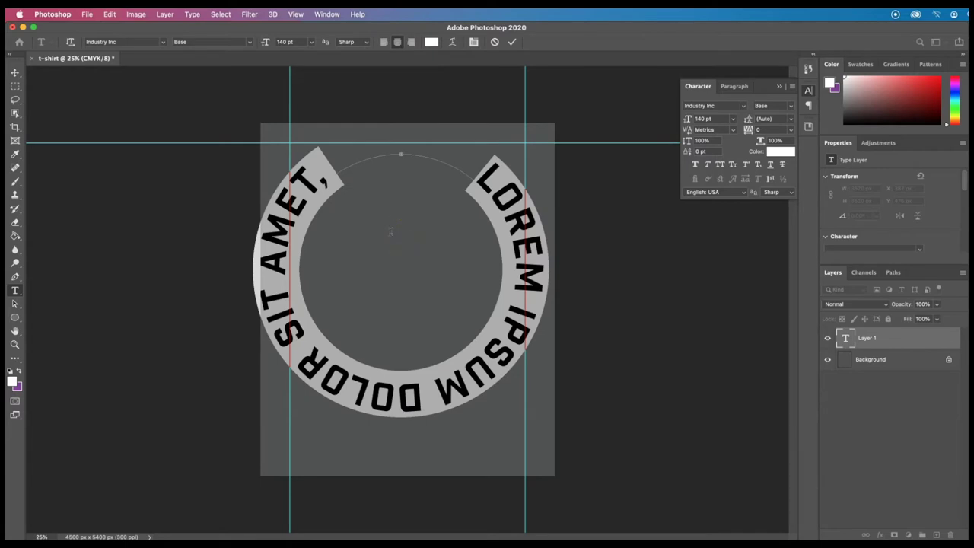
{"action": "key", "text": "BackSpace"}
{"action": "type", "text": "THE"}
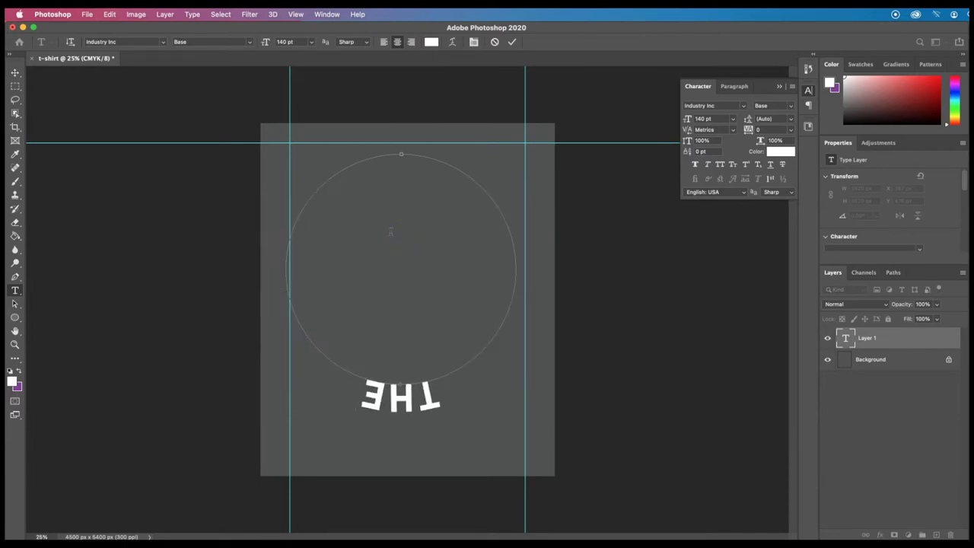
{"action": "type", "text": " MAN"}
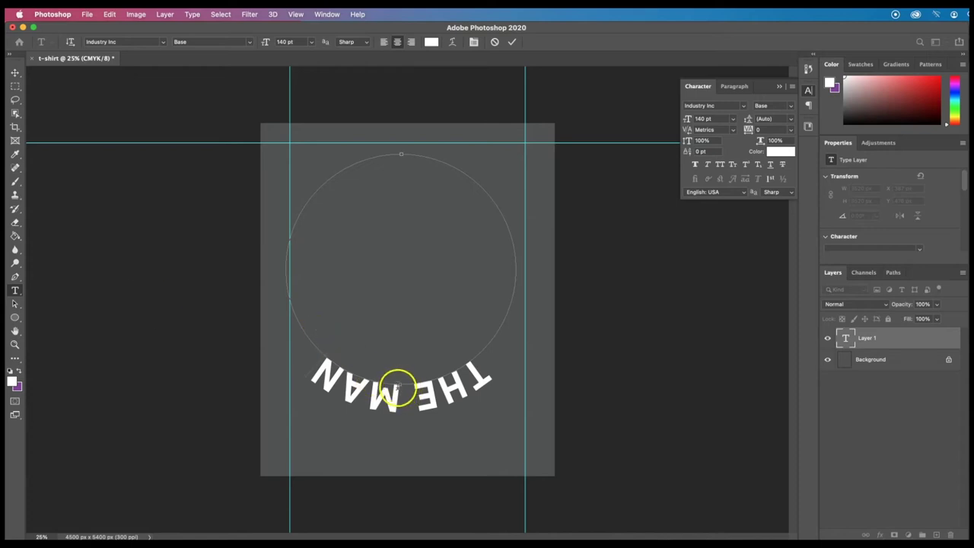
Use the Path Selection tool to move THE MAN to the top outside edge of the circle, reading upright and centred.
{"action": "left_click", "coordinate": [15, 304]}
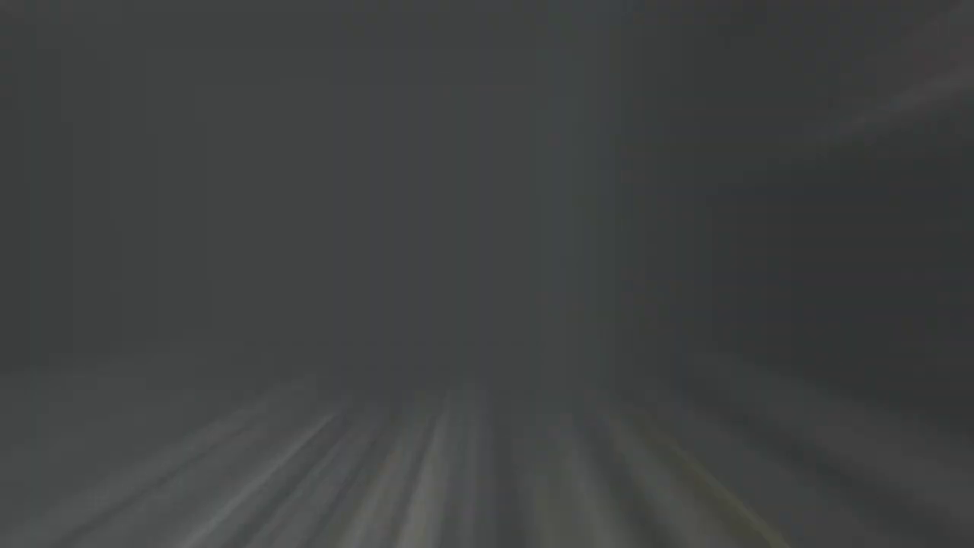
{"action": "left_click", "coordinate": [418, 382]}
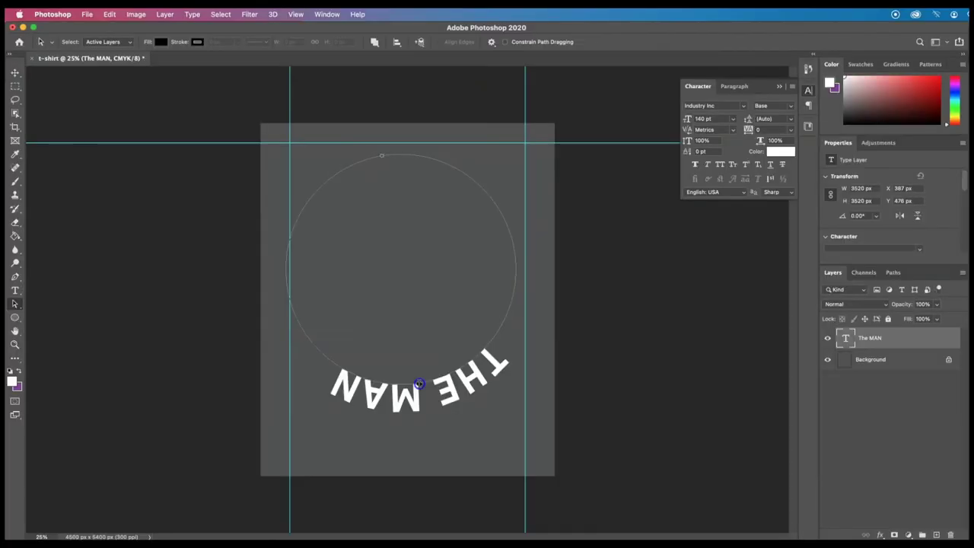
{"action": "left_click_drag", "start_coordinate": [420, 384], "coordinate": [403, 169]}
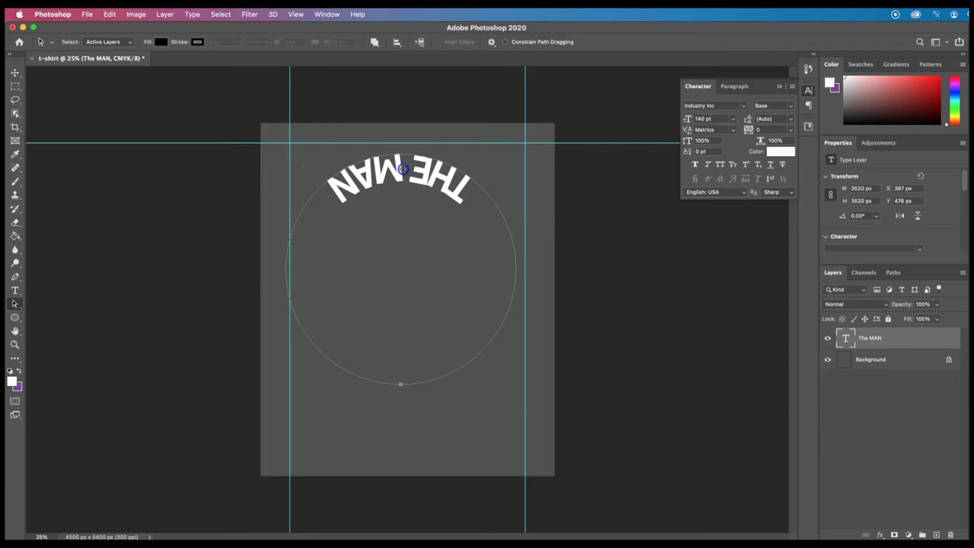
{"action": "left_click_drag", "start_coordinate": [404, 169], "coordinate": [404, 148]}
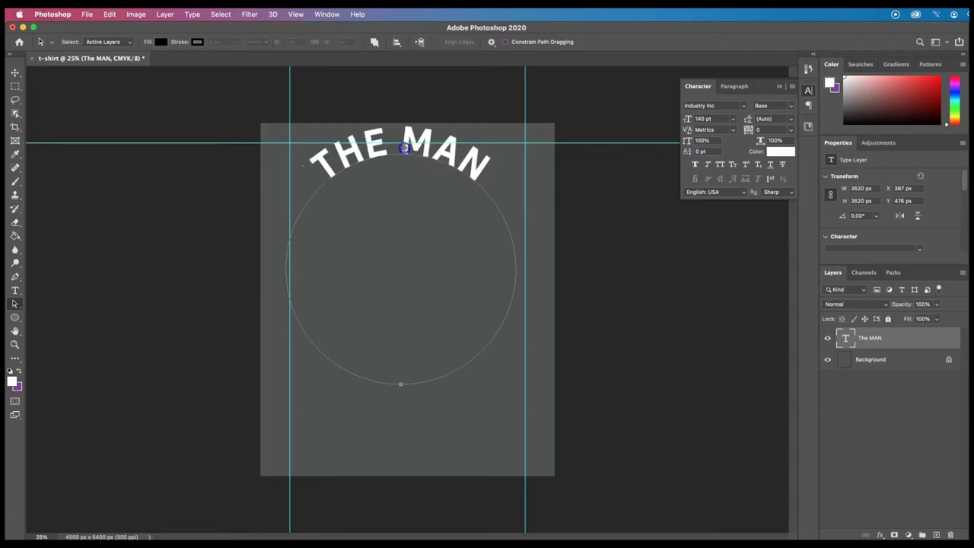
{"action": "left_click_drag", "start_coordinate": [404, 148], "coordinate": [403, 148]}
{"action": "left_click", "coordinate": [344, 146]}
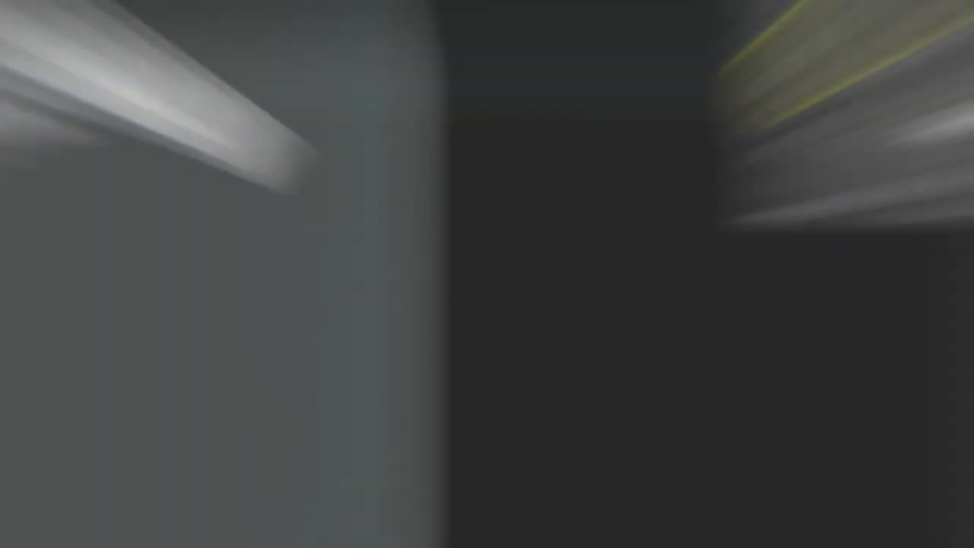
Try a font size of 200 pt for the curved THE MAN text.
{"action": "left_click", "coordinate": [721, 119]}
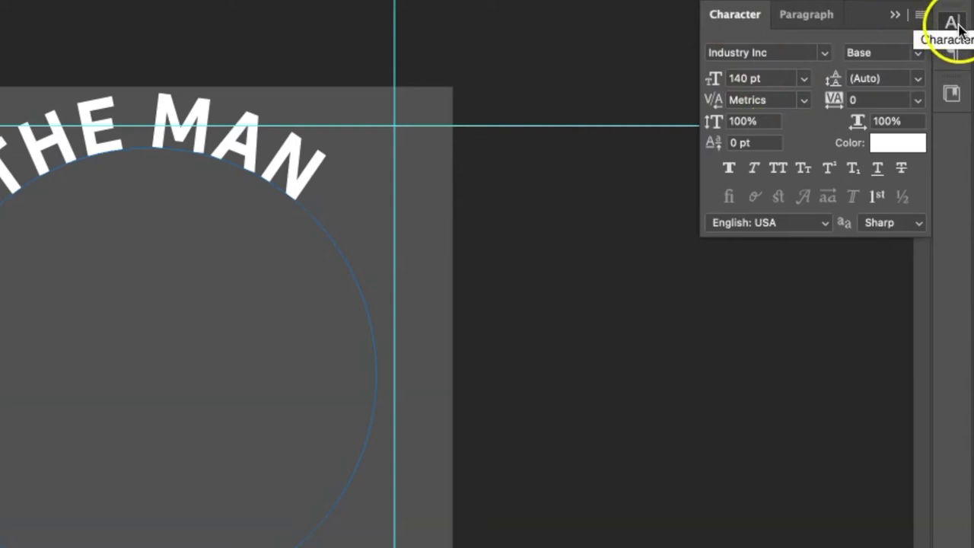
{"action": "left_click", "coordinate": [784, 78]}
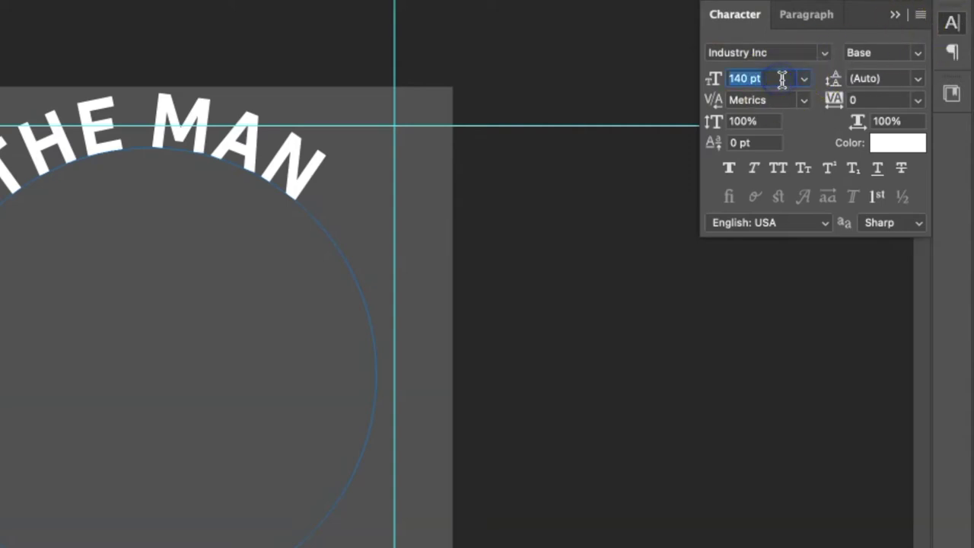
{"action": "type", "text": "200"}
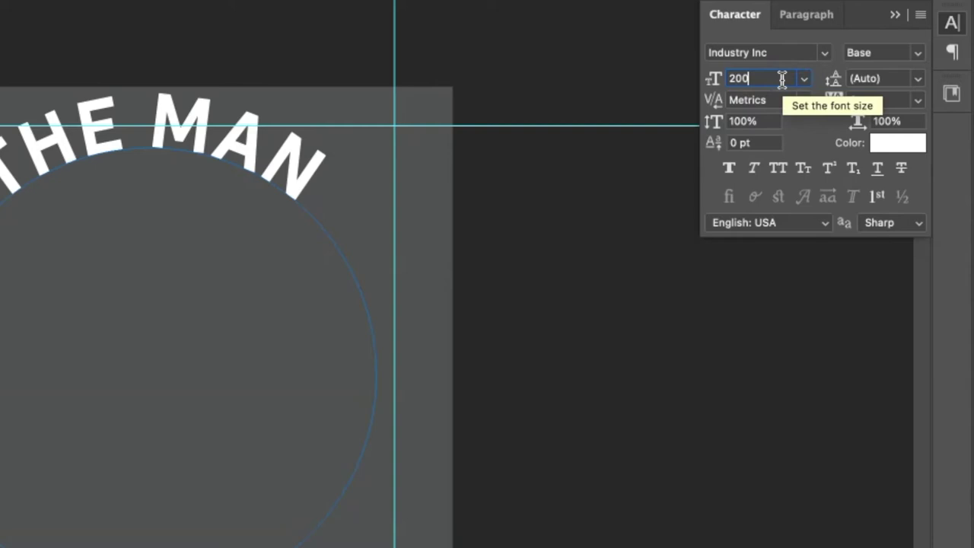
{"action": "key", "text": "Return"}
Set the font size of the curved THE MAN text to 180 pt.
{"action": "left_click", "coordinate": [789, 79]}
{"action": "type", "text": "180"}
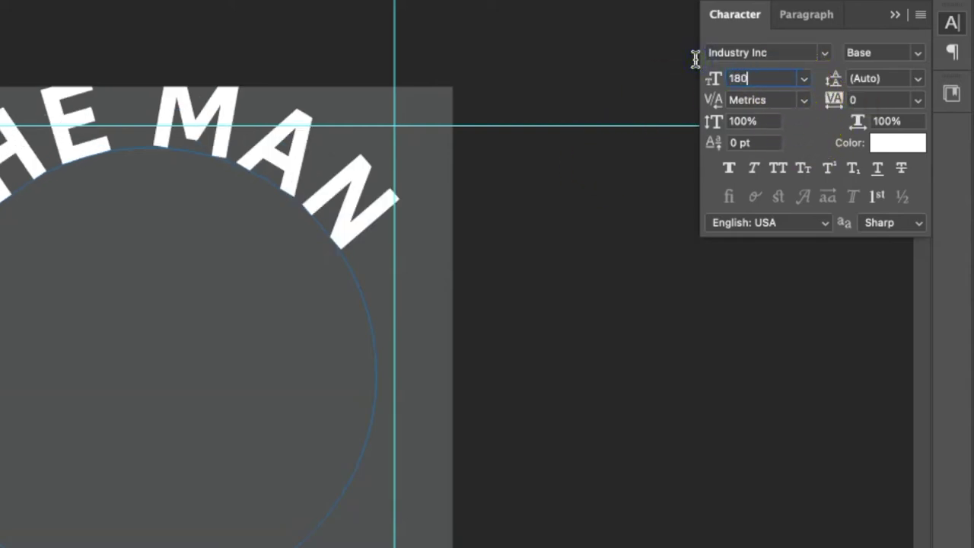
{"action": "key", "text": "Return"}
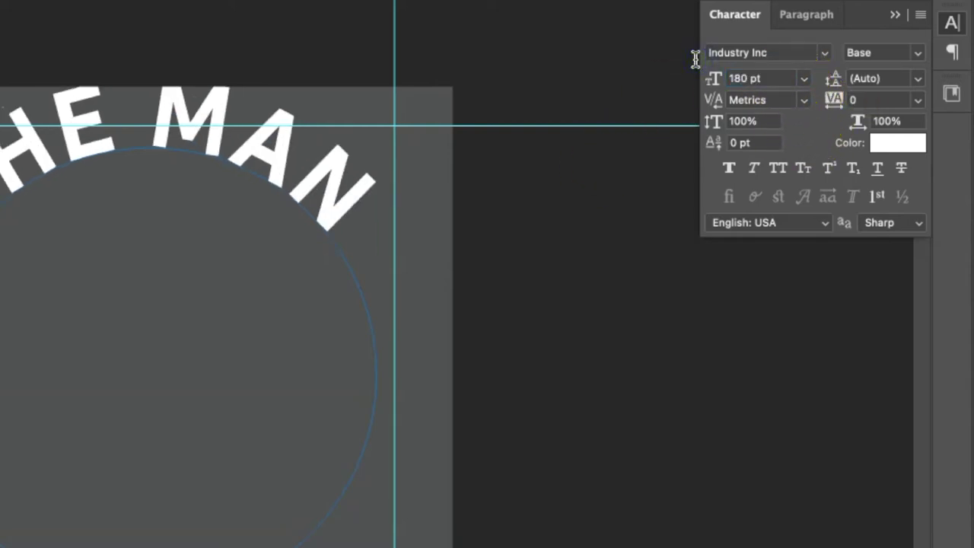
{"action": "left_click", "coordinate": [860, 100]}
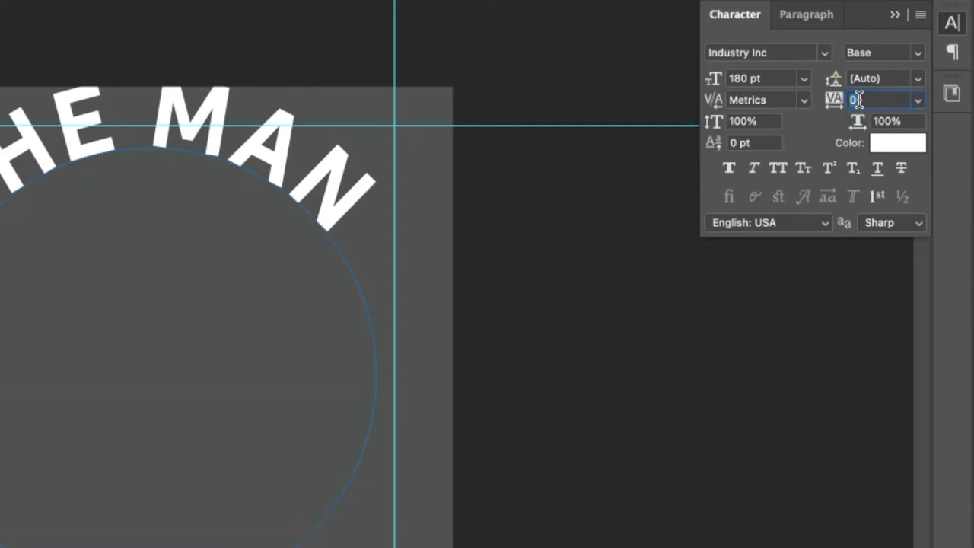
{"action": "left_click", "coordinate": [805, 100]}
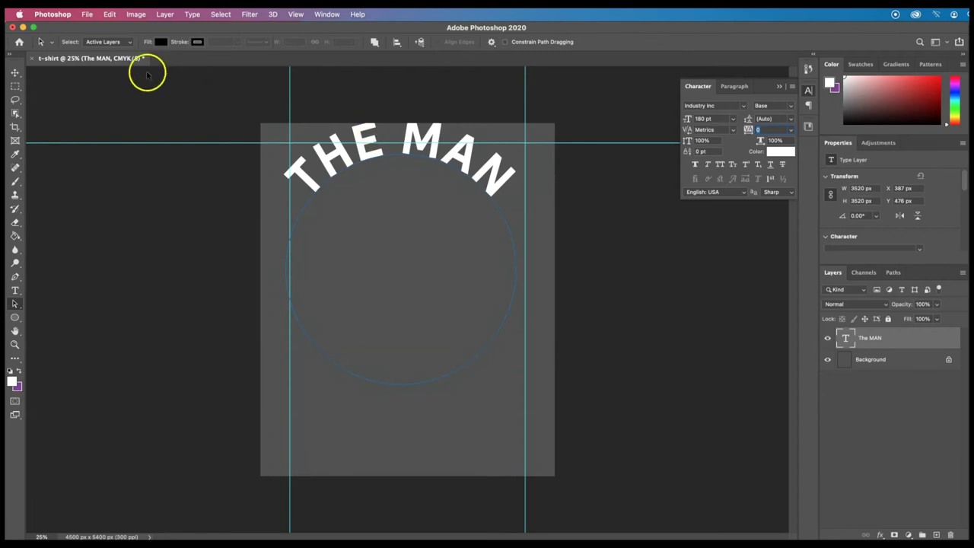
Move the THE MAN text layer down until the top of its lettering meets the horizontal guide.
{"action": "left_click", "coordinate": [14, 72]}
{"action": "left_click", "coordinate": [394, 202]}
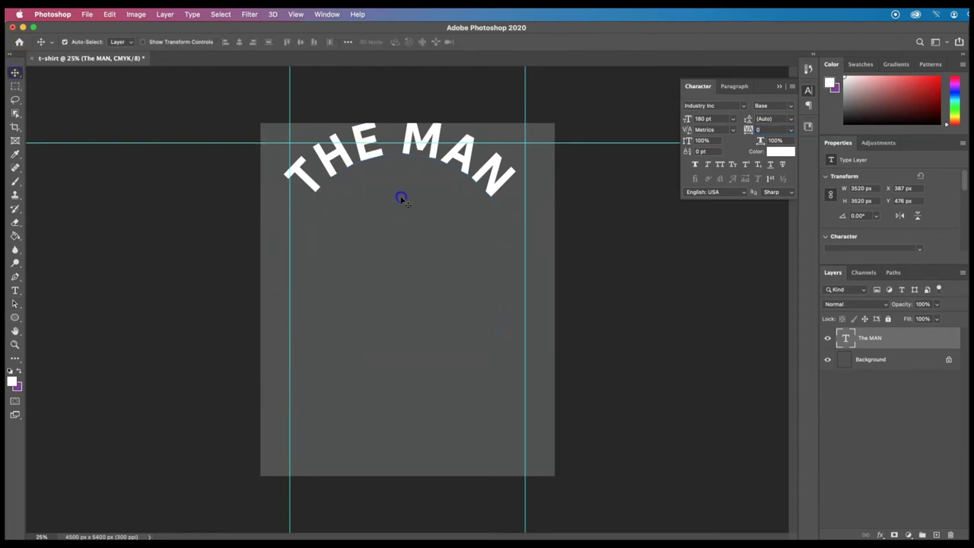
{"action": "left_click_drag", "start_coordinate": [401, 203], "coordinate": [402, 221]}
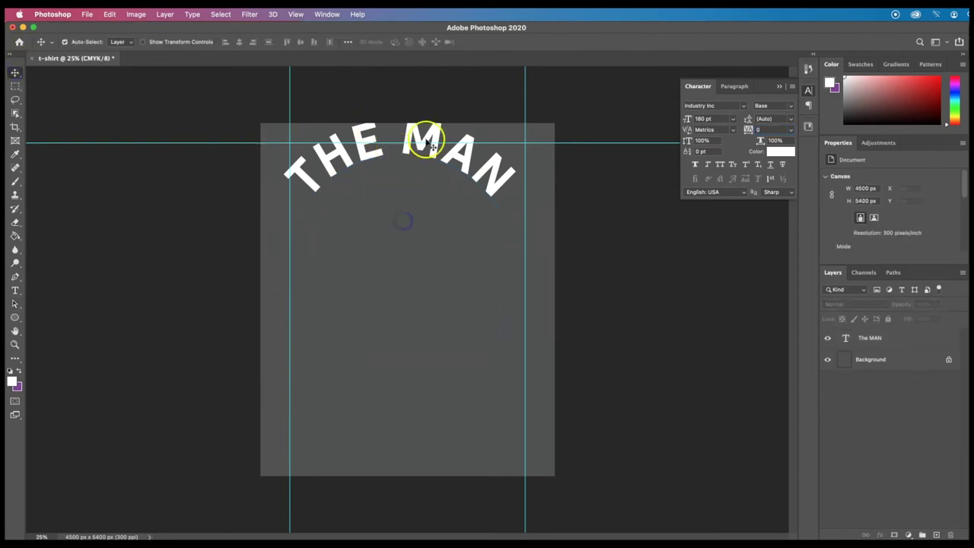
{"action": "left_click", "coordinate": [901, 337]}
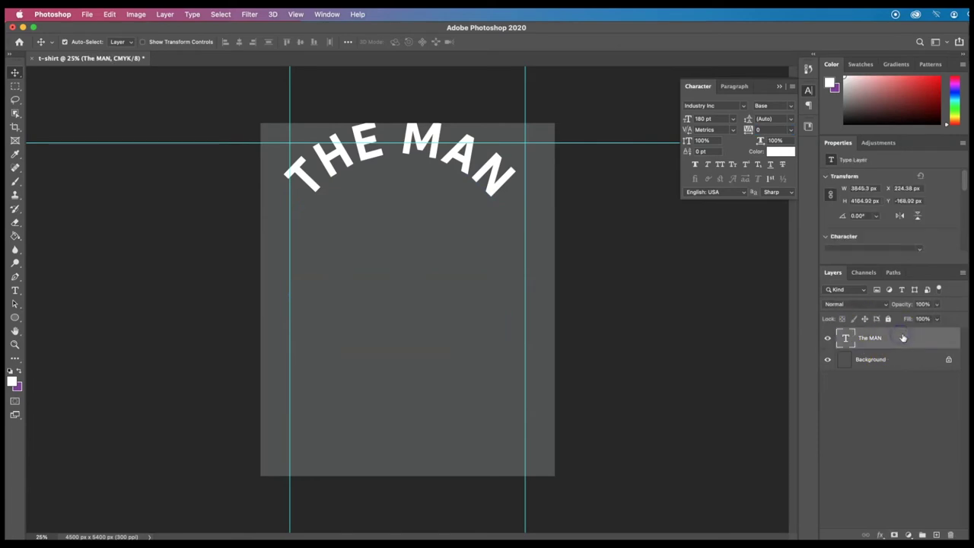
{"action": "left_click_drag", "start_coordinate": [440, 160], "coordinate": [441, 183]}
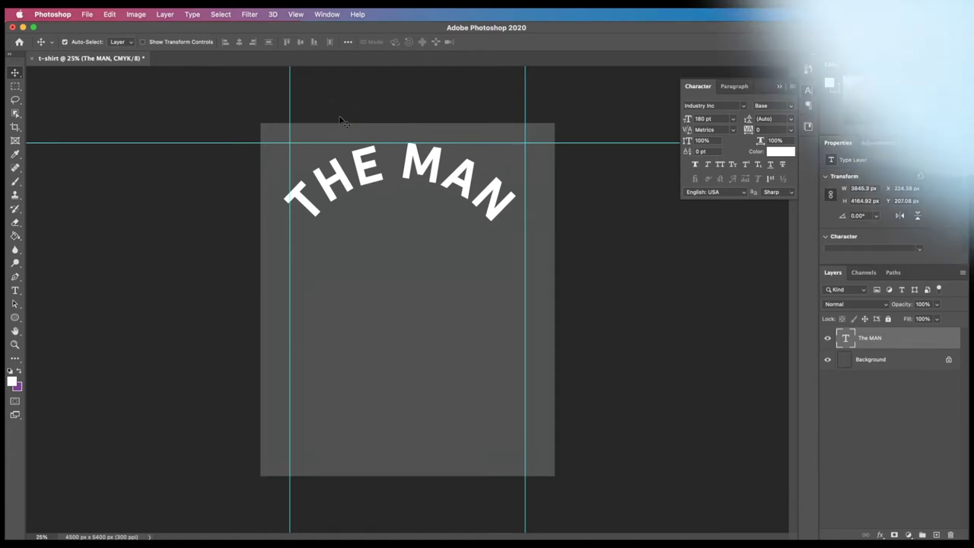
Centre the THE MAN text horizontally on the whole canvas, clearing the selection once it is aligned.
{"action": "key", "text": "super+a"}
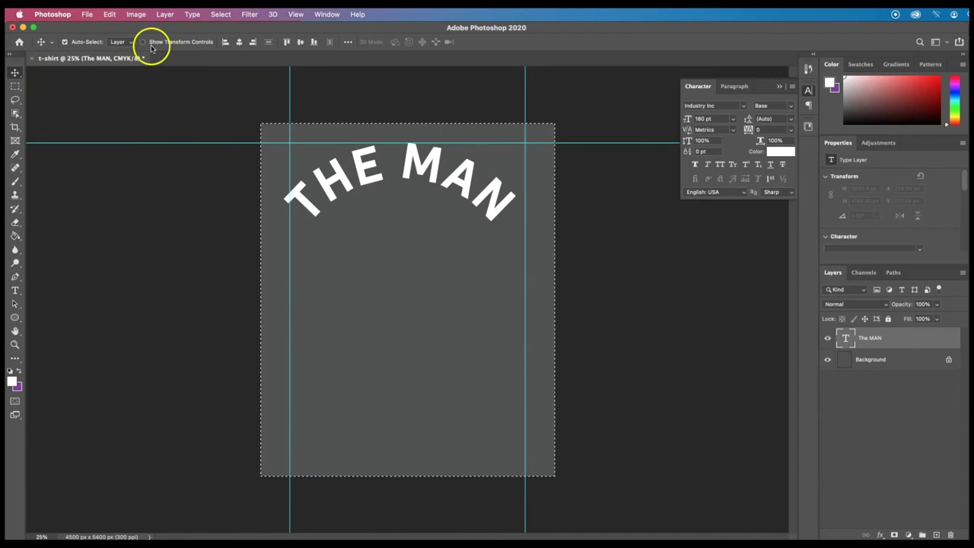
{"action": "left_click", "coordinate": [239, 43]}
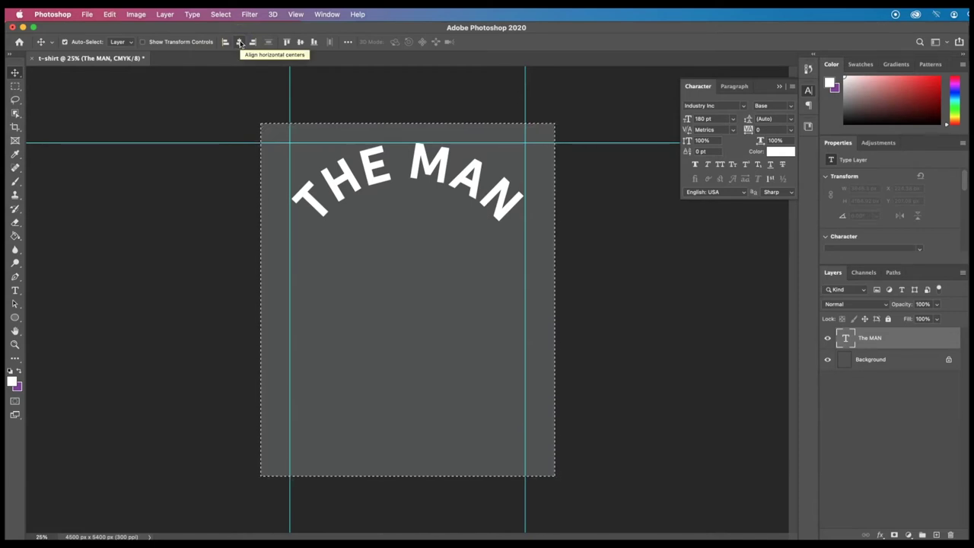
{"action": "key", "text": "ctrl+d"}
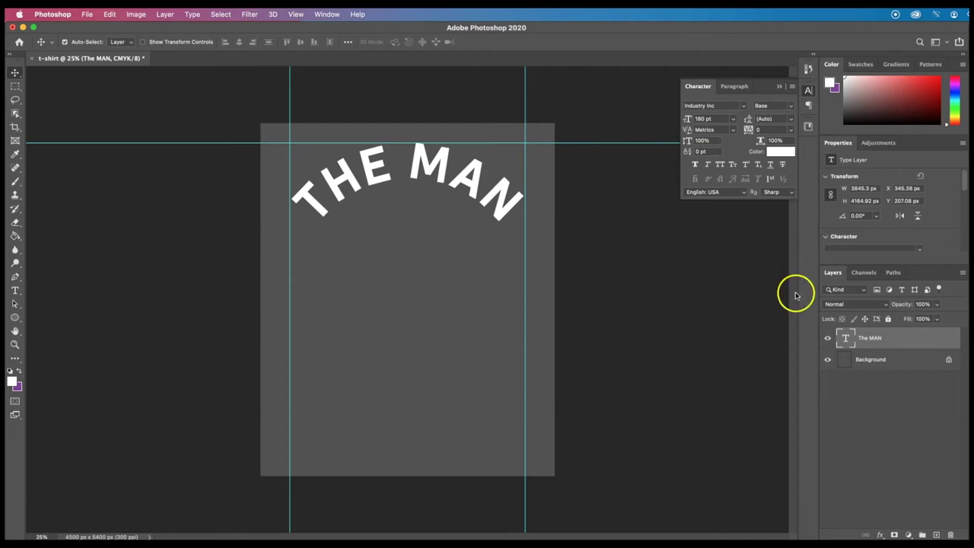
Duplicate the THE MAN text layer and move the copy straight down about 1200 px, below the original.
{"action": "left_click", "coordinate": [900, 343]}
{"action": "right_click", "coordinate": [901, 343]}
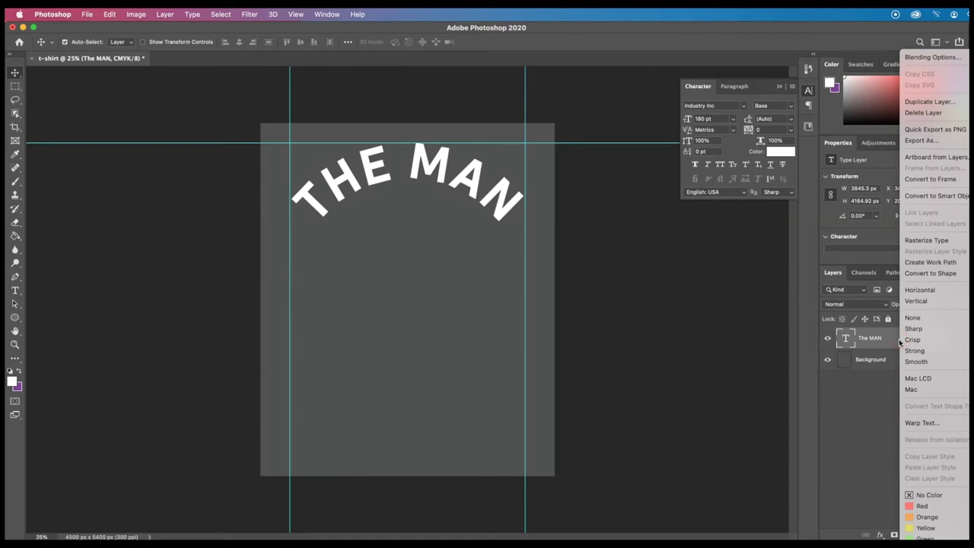
{"action": "left_click", "coordinate": [923, 104]}
{"action": "left_click", "coordinate": [886, 333]}
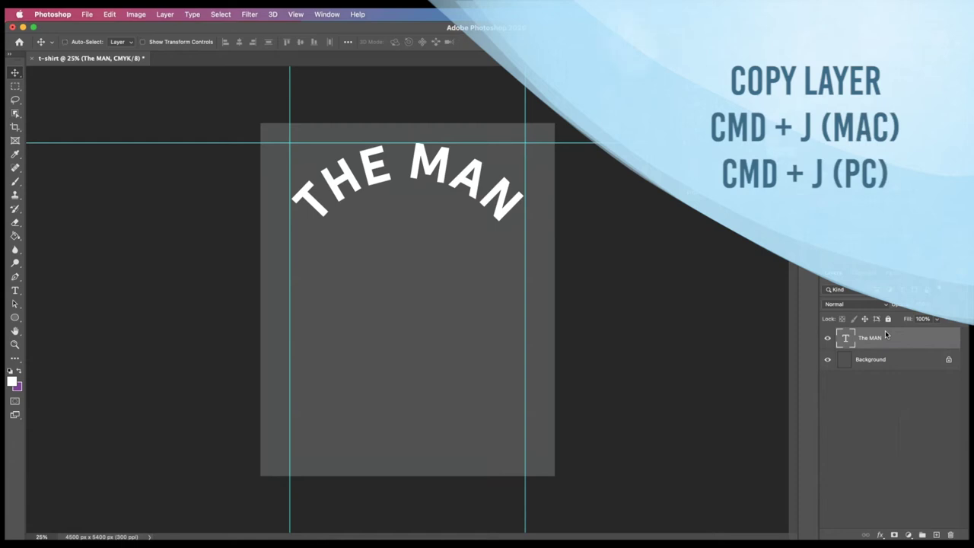
{"action": "key", "text": "super+j"}
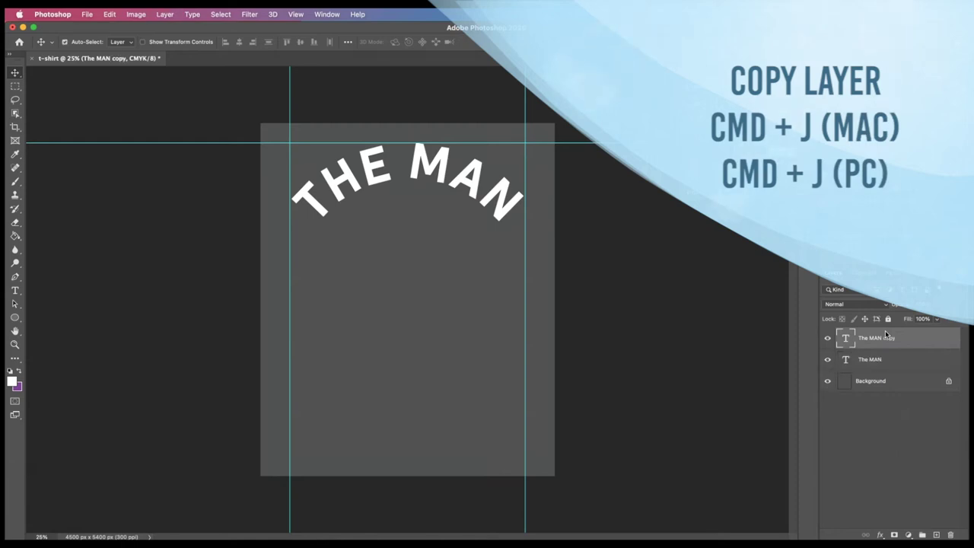
{"action": "left_click_drag", "start_coordinate": [407, 230], "coordinate": [407, 314]}
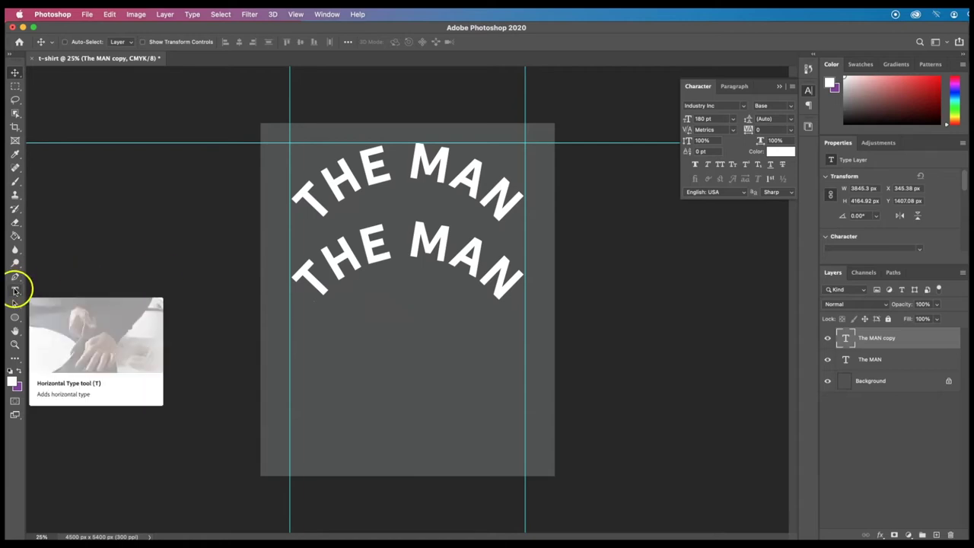
Replace the text of the lower curved copy with THE MYTH.
{"action": "left_click", "coordinate": [15, 291]}
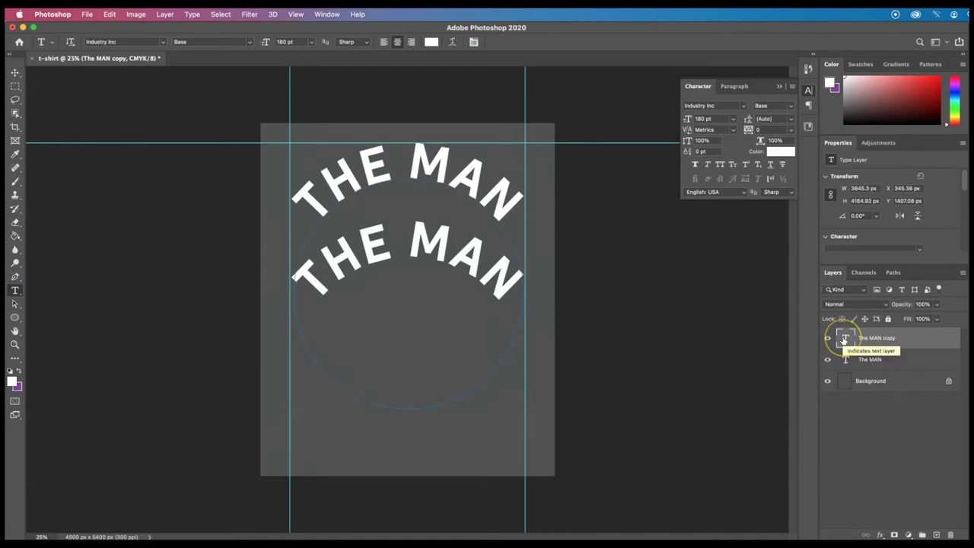
{"action": "left_click", "coordinate": [371, 244]}
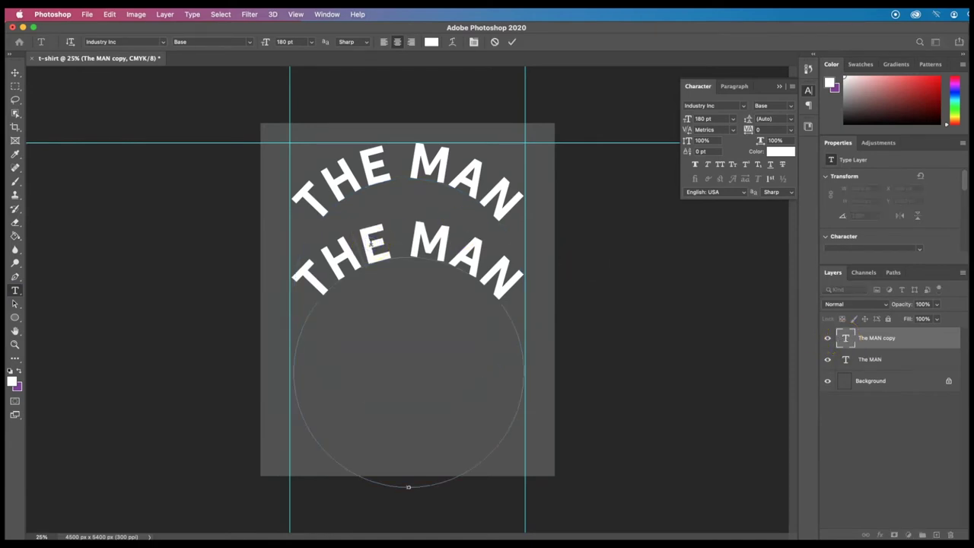
{"action": "key", "text": "super+a"}
{"action": "type", "text": "THE MYTH"}
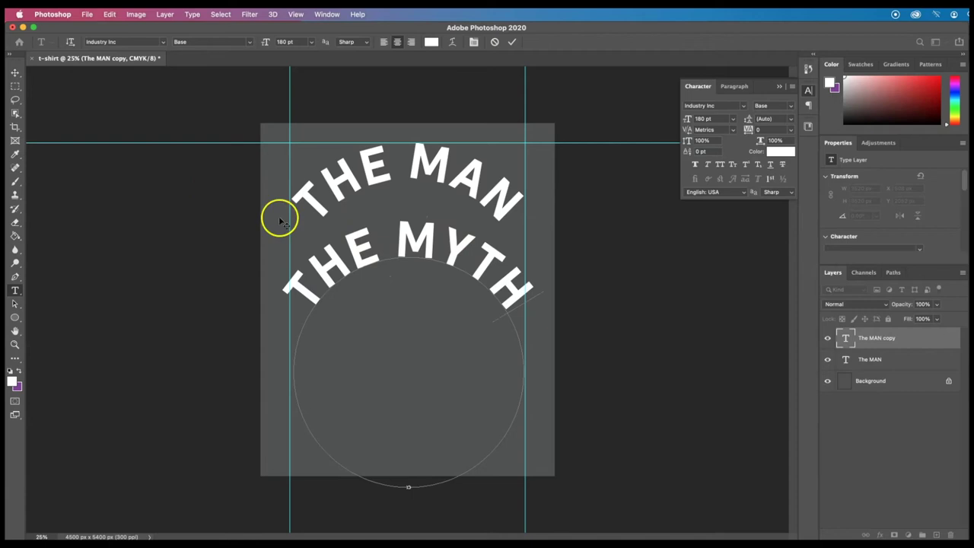
Flip THE MYTH to the inside bottom of its circular path and move the layer up so the circle sits beneath THE MAN.
{"action": "left_click", "coordinate": [15, 304]}
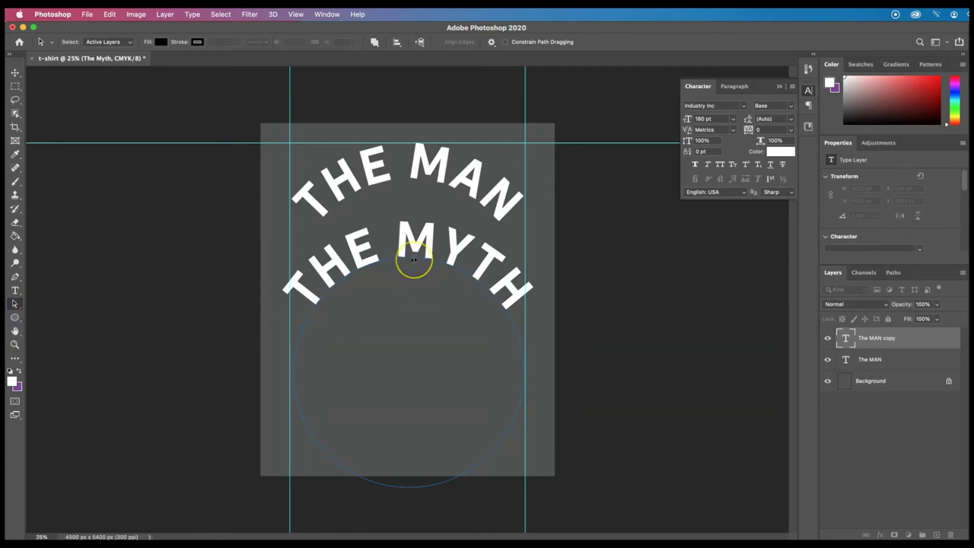
{"action": "left_click_drag", "start_coordinate": [413, 260], "coordinate": [411, 259]}
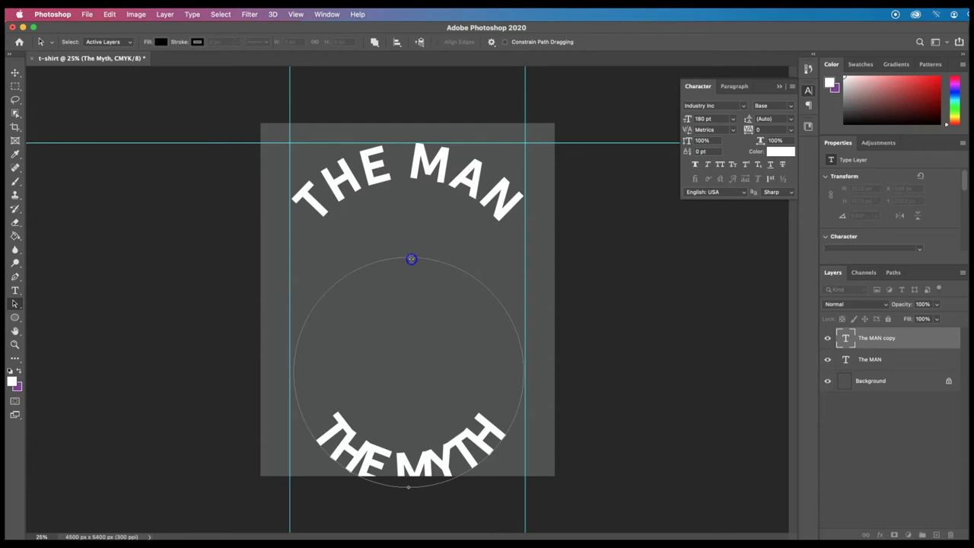
{"action": "left_click_drag", "start_coordinate": [413, 254], "coordinate": [413, 205]}
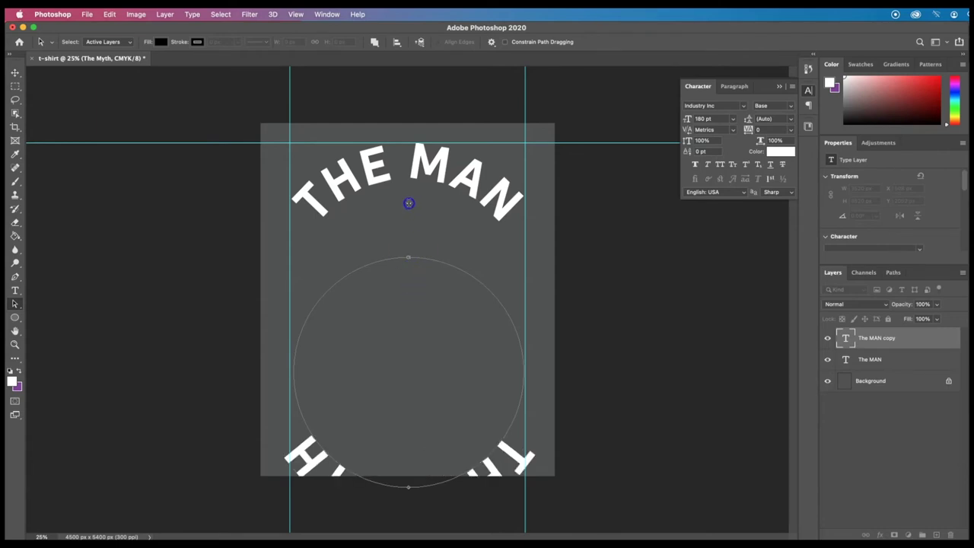
{"action": "left_click_drag", "start_coordinate": [409, 203], "coordinate": [406, 278]}
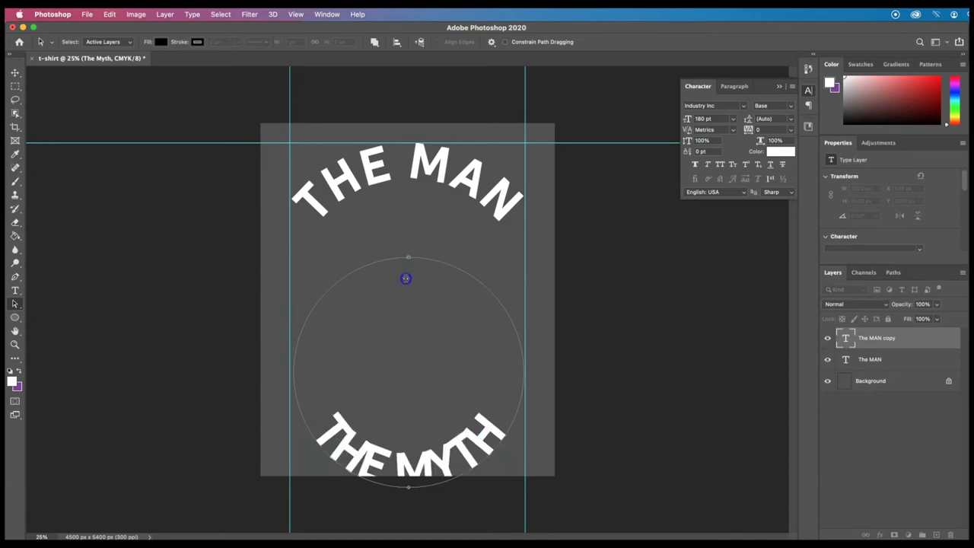
{"action": "key", "text": "v"}
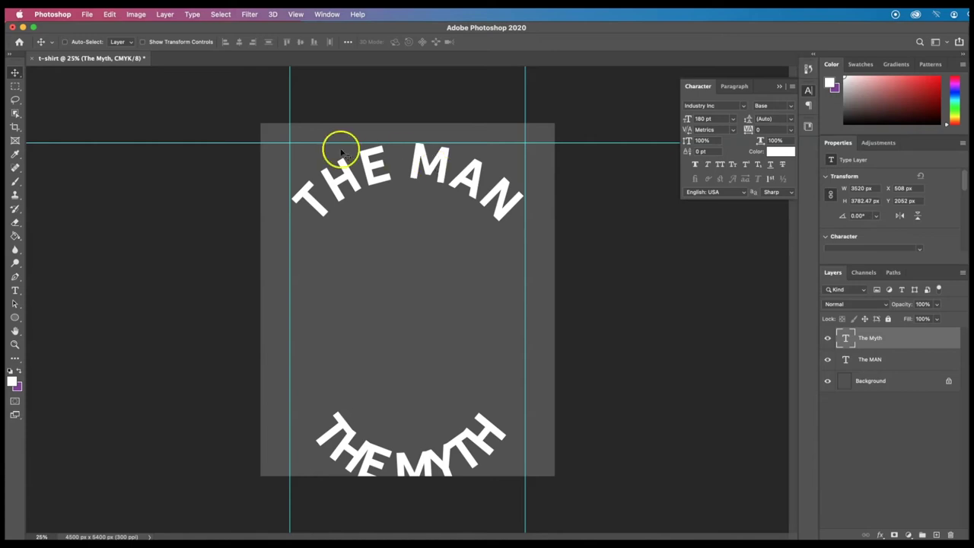
{"action": "left_click_drag", "start_coordinate": [463, 341], "coordinate": [461, 274]}
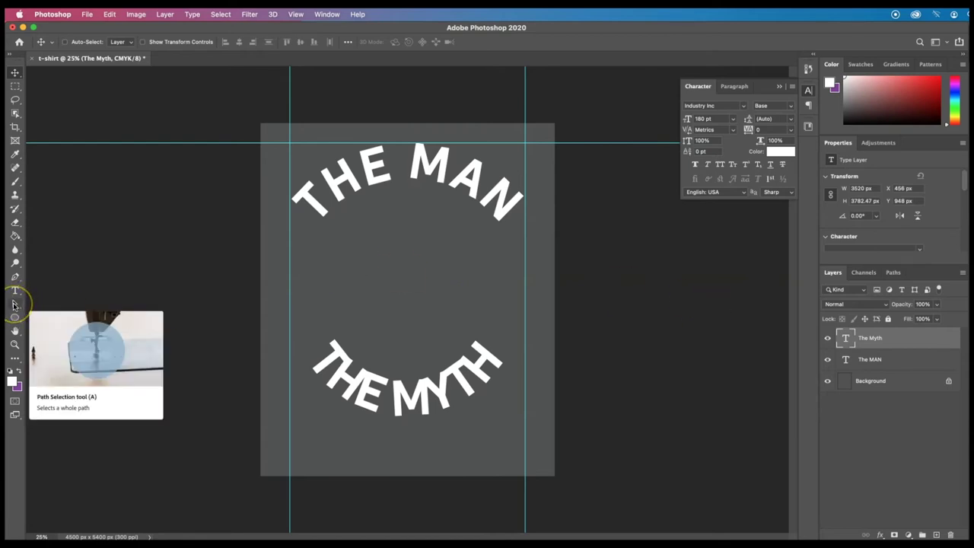
Proportionally enlarge THE MYTH's circular path until it extends slightly past both vertical guides, and move its top edge to the horizontal guide.
{"action": "left_click", "coordinate": [14, 305]}
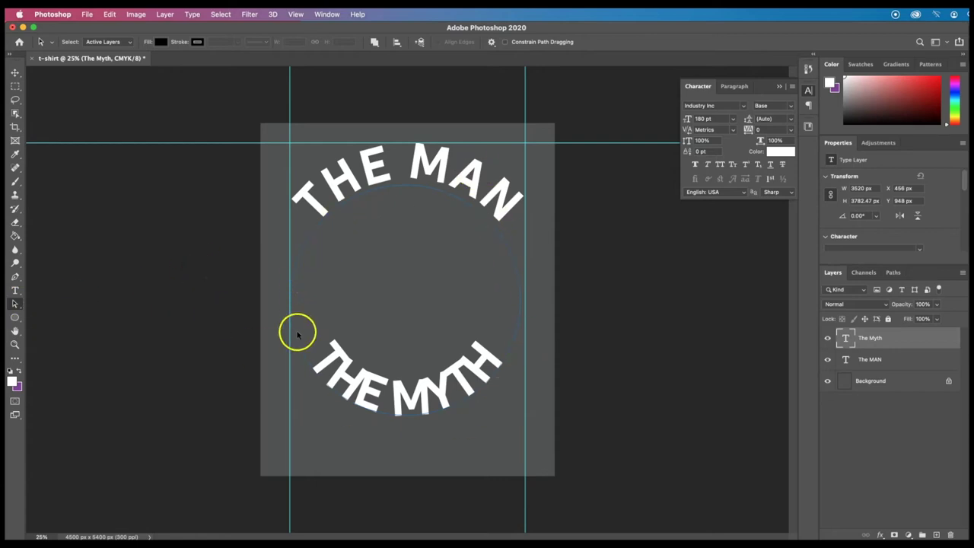
{"action": "left_click", "coordinate": [110, 15]}
{"action": "left_click", "coordinate": [110, 15]}
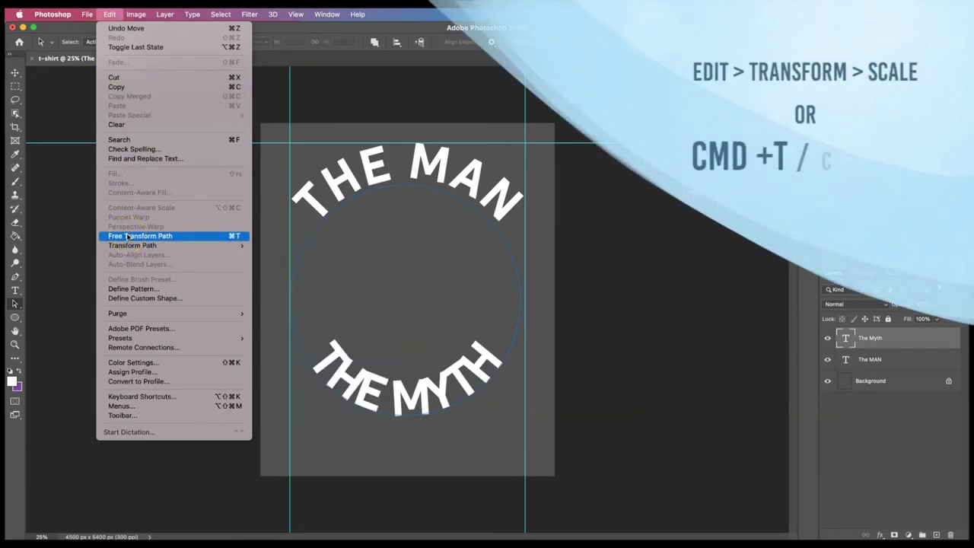
{"action": "mouse_move", "coordinate": [127, 245]}
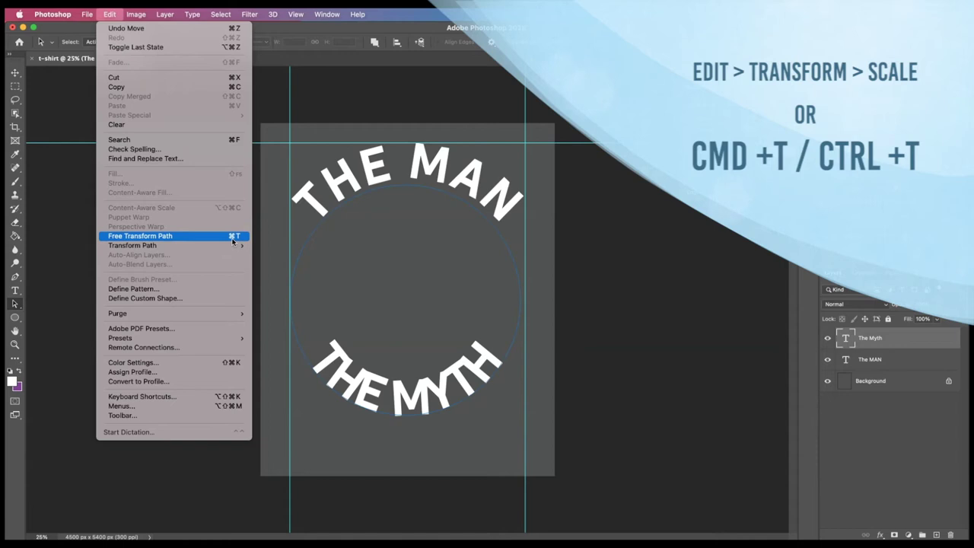
{"action": "left_click", "coordinate": [233, 240]}
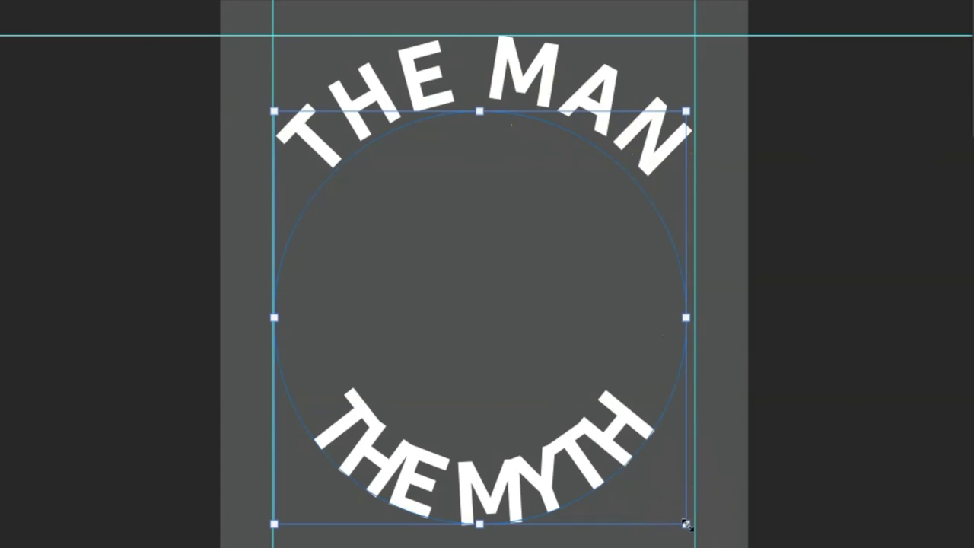
{"action": "left_click_drag", "start_coordinate": [511, 319], "coordinate": [510, 245]}
{"action": "left_click", "coordinate": [615, 404]}
{"action": "mouse_move", "coordinate": [709, 459]}
{"action": "left_mouse_down"}
{"action": "mouse_move", "coordinate": [680, 450]}
{"action": "mouse_move", "coordinate": [720, 470]}
{"action": "mouse_move", "coordinate": [712, 470]}
{"action": "left_mouse_up"}
{"action": "left_click_drag", "start_coordinate": [499, 277], "coordinate": [500, 303]}
{"action": "left_click", "coordinate": [533, 441]}
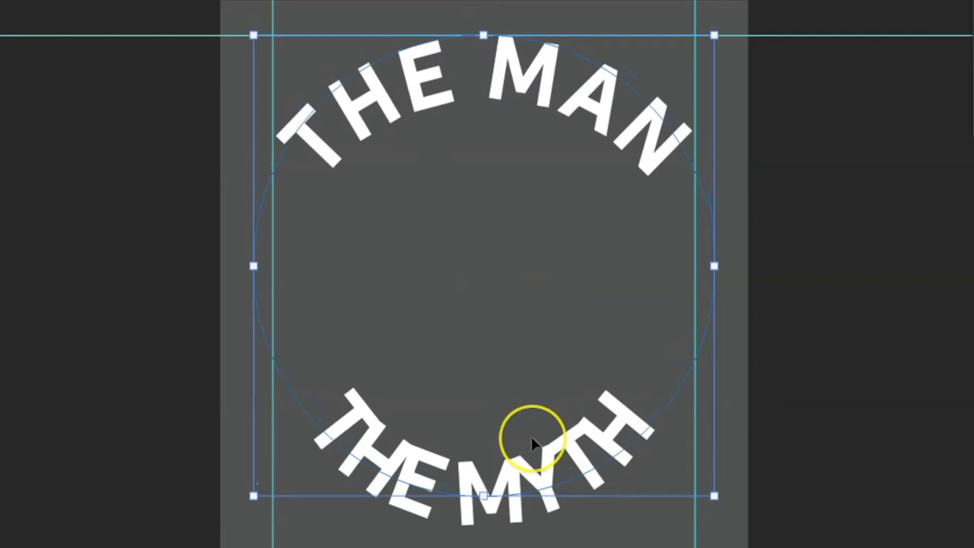
Enlarge THE MYTH's path further to about 4363 px across, with its top edge at the horizontal guide, and apply the transform.
{"action": "mouse_move", "coordinate": [491, 427]}
{"action": "left_mouse_down"}
{"action": "mouse_move", "coordinate": [480, 461]}
{"action": "mouse_move", "coordinate": [638, 472]}
{"action": "left_mouse_up"}
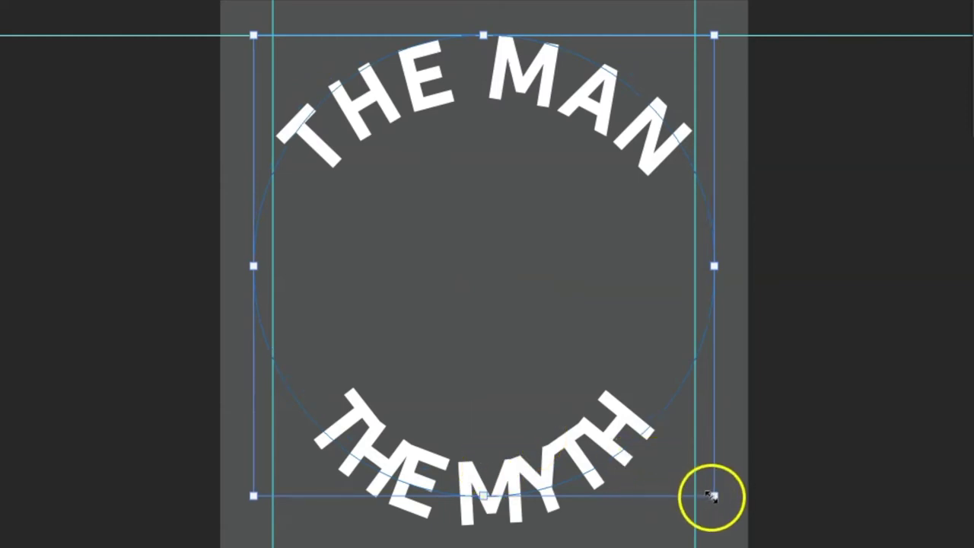
{"action": "left_click_drag", "start_coordinate": [712, 496], "coordinate": [735, 515]}
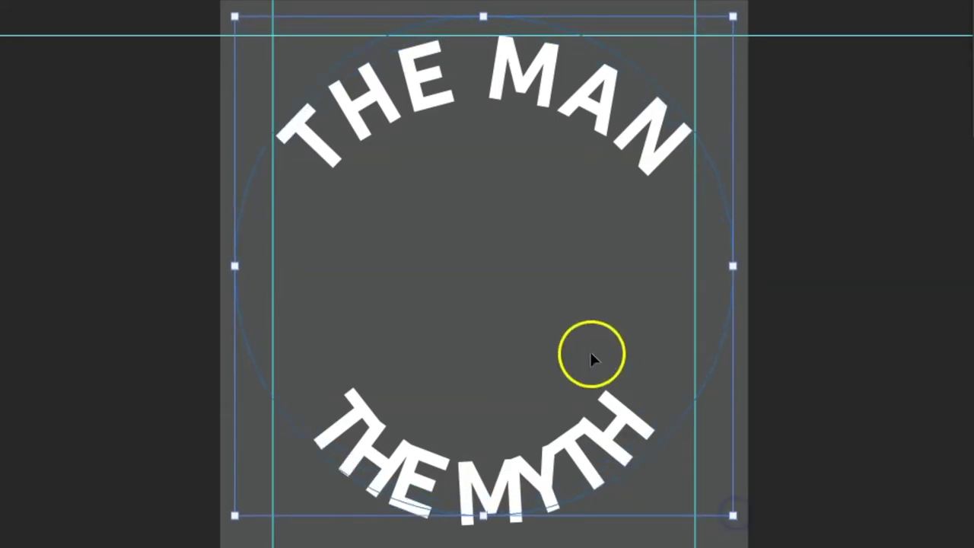
{"action": "left_click_drag", "start_coordinate": [592, 307], "coordinate": [593, 322]}
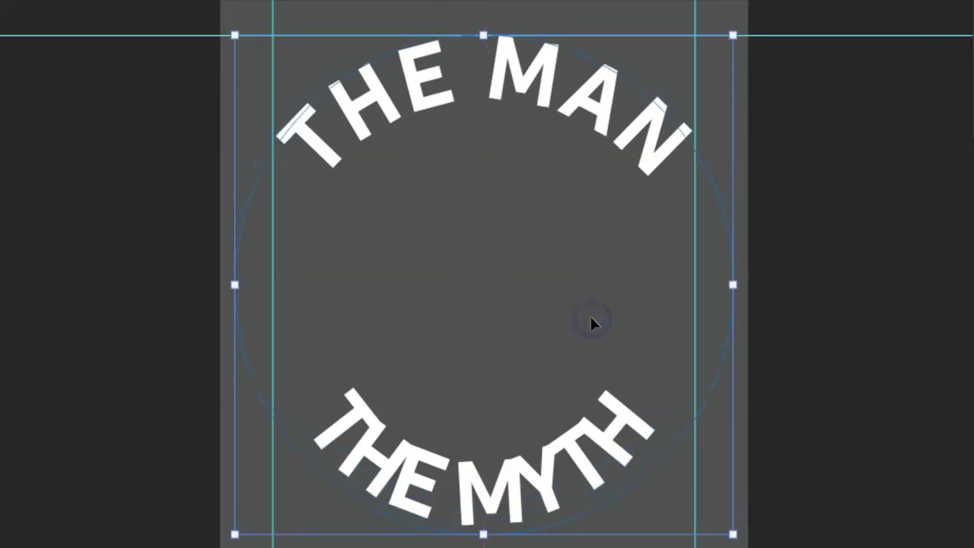
{"action": "key", "text": "Return"}
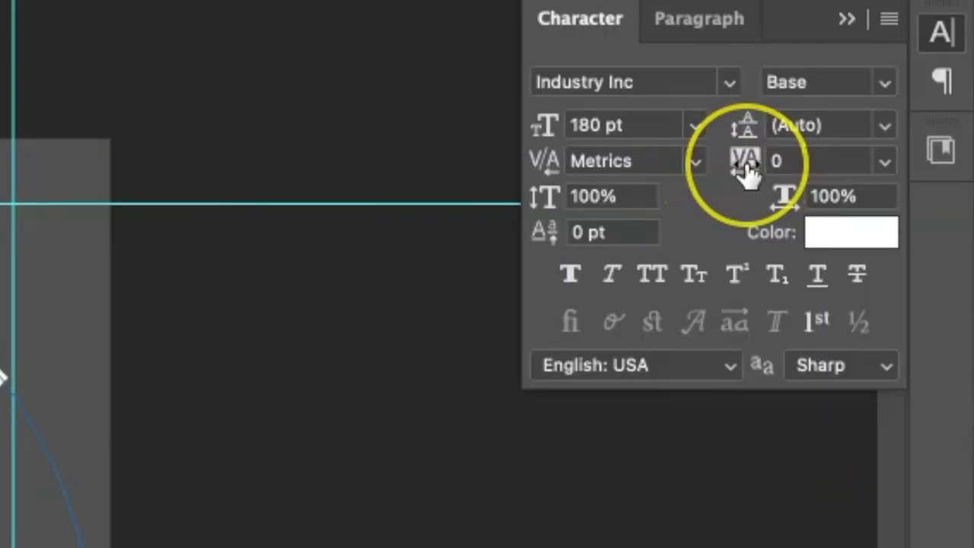
Try progressively wider tracking values of 40, 120 and 160 on the THE MYTH text.
{"action": "left_click", "coordinate": [783, 158]}
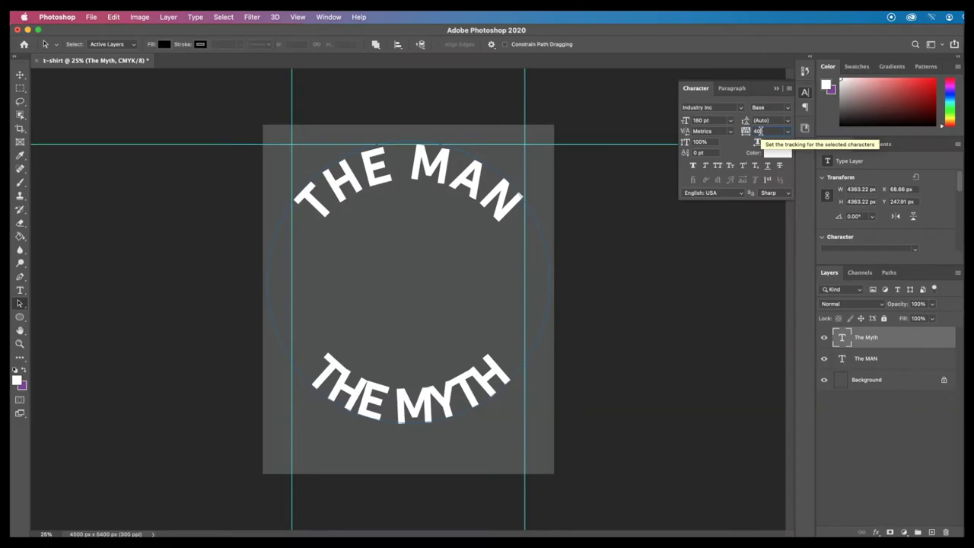
{"action": "key", "text": "Return"}
{"action": "left_click", "coordinate": [759, 131]}
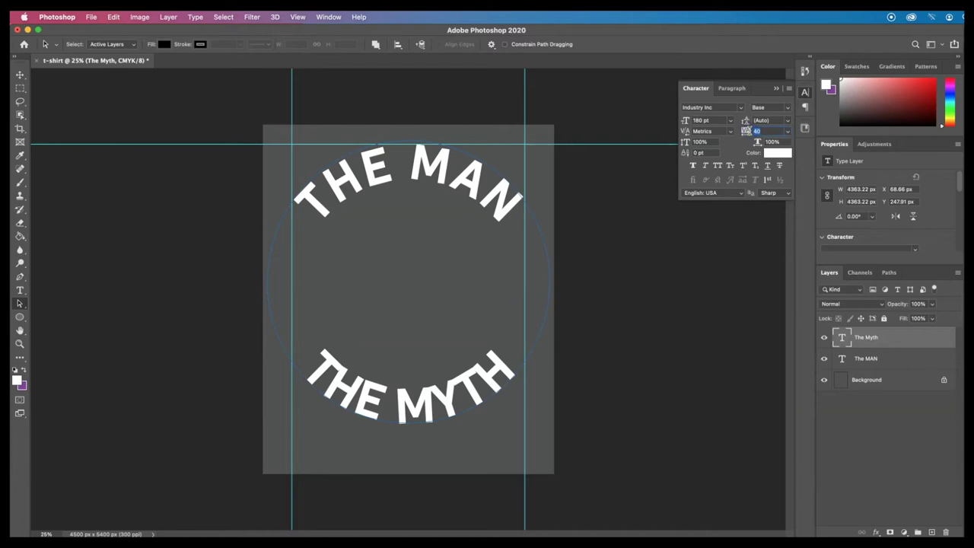
{"action": "type", "text": "120"}
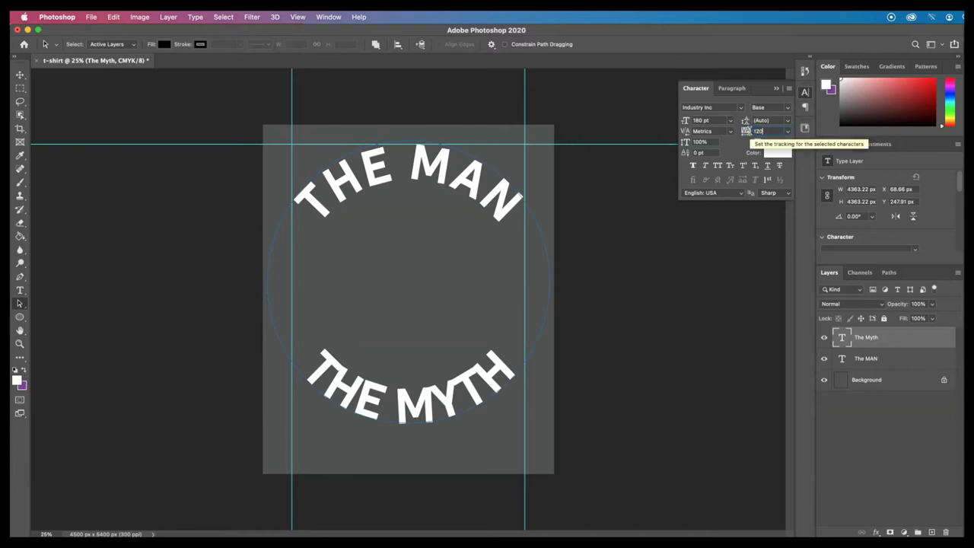
{"action": "key", "text": "Return"}
{"action": "left_click", "coordinate": [761, 130]}
{"action": "type", "text": "160"}
{"action": "key", "text": "Return"}
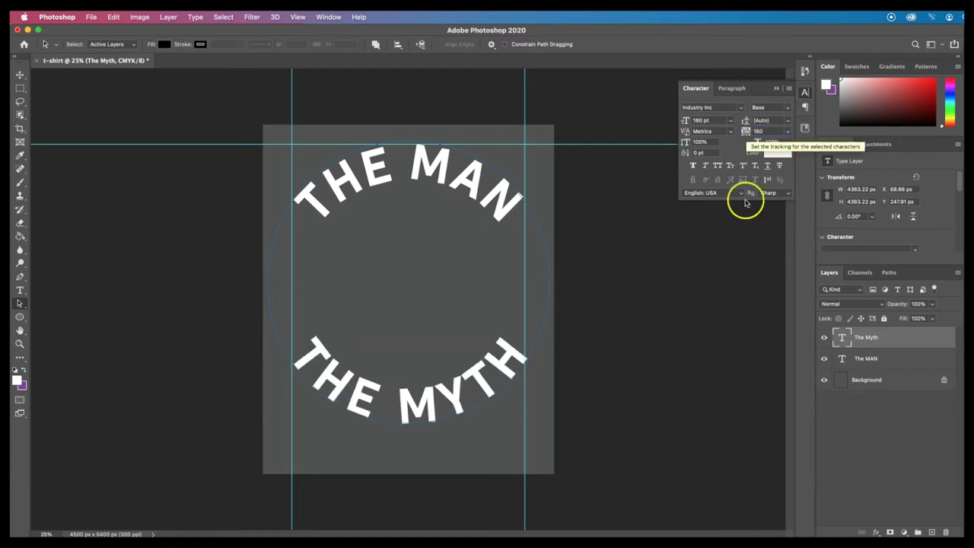
Set the tracking of THE MYTH to 200 and its kerning to Optical.
{"action": "left_click", "coordinate": [759, 131]}
{"action": "type", "text": "200"}
{"action": "key", "text": "Return"}
{"action": "left_click", "coordinate": [719, 130]}
{"action": "left_click", "coordinate": [712, 141]}
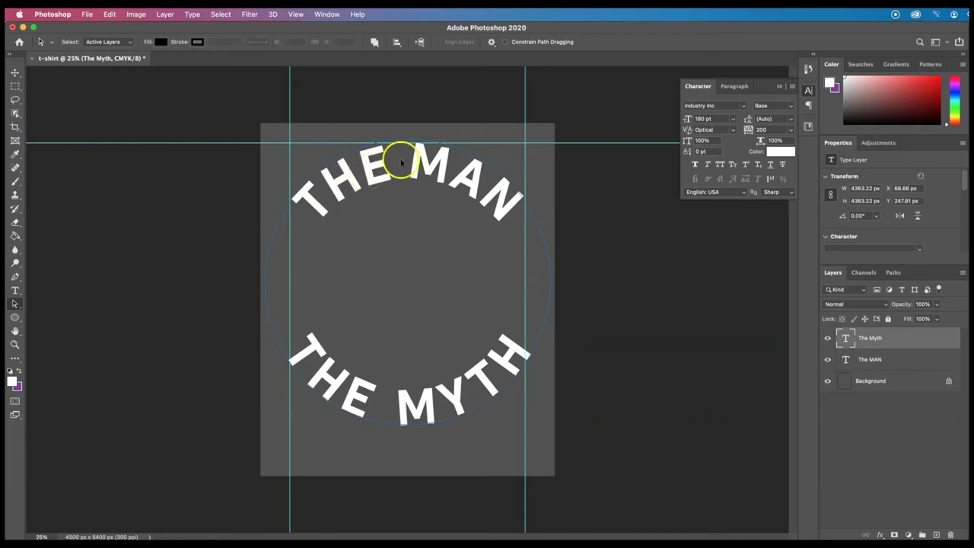
Set the tracking of the first letter T in THE MAN to -10 and commit the text edit.
{"action": "left_click", "coordinate": [325, 206]}
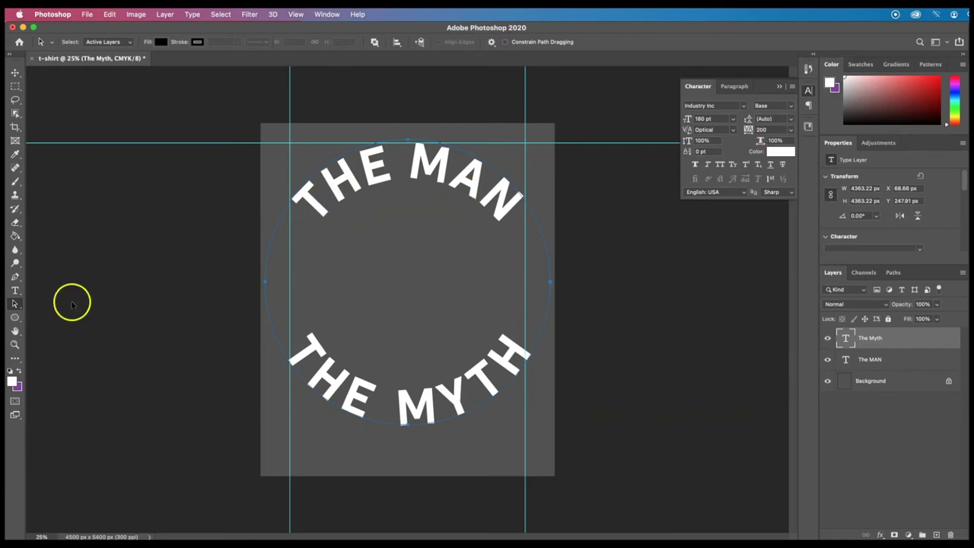
{"action": "left_click", "coordinate": [15, 290]}
{"action": "left_click_drag", "start_coordinate": [332, 192], "coordinate": [303, 199]}
{"action": "left_click", "coordinate": [775, 137]}
{"action": "type", "text": "-"}
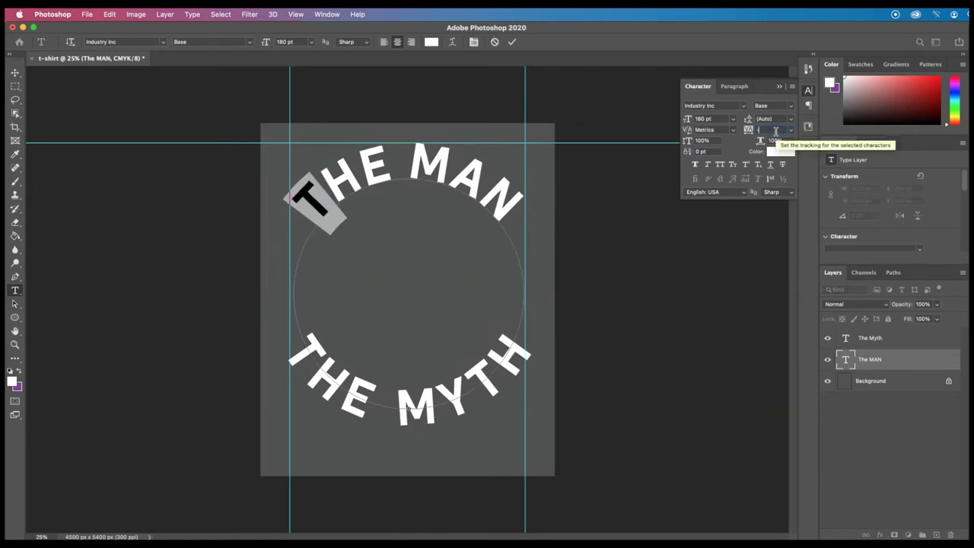
{"action": "type", "text": "10"}
{"action": "key", "text": "Return"}
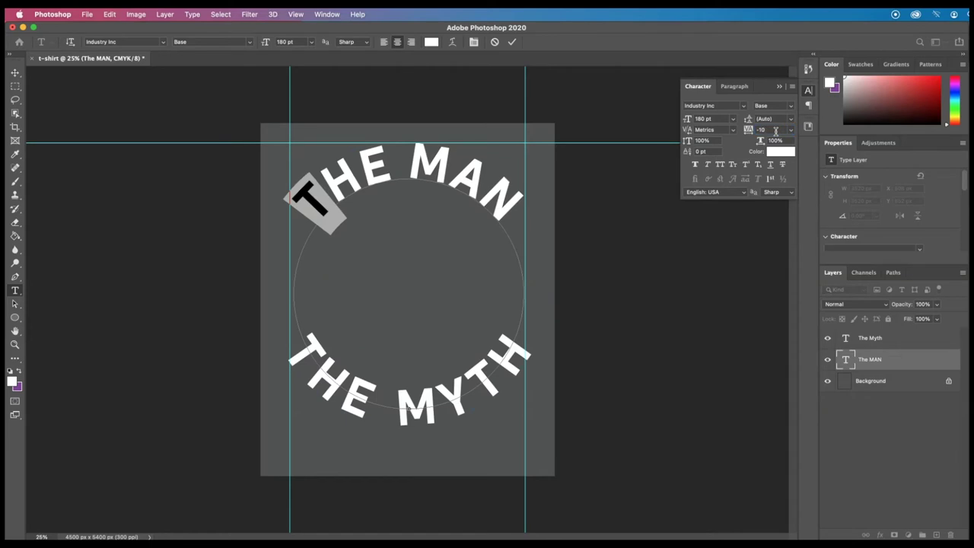
{"action": "left_click", "coordinate": [355, 181]}
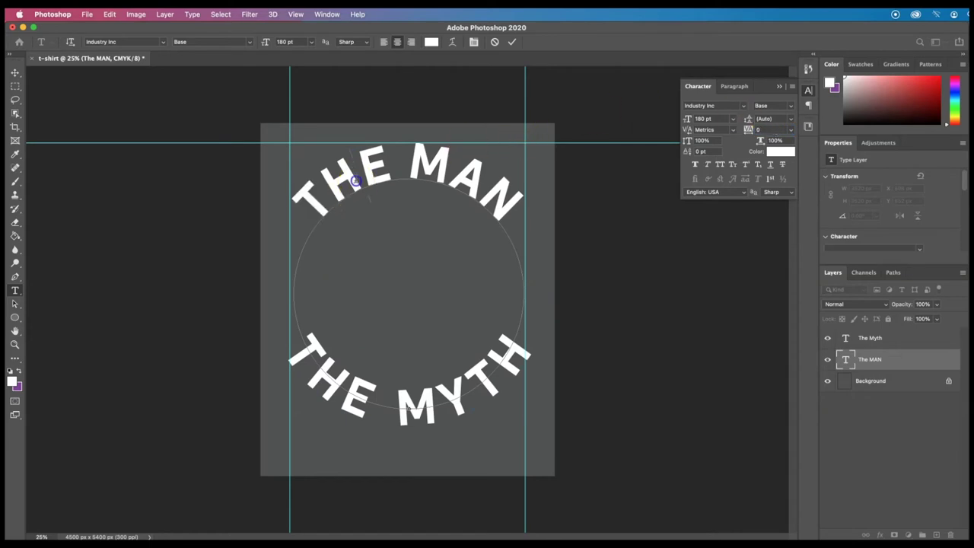
{"action": "left_click", "coordinate": [511, 42]}
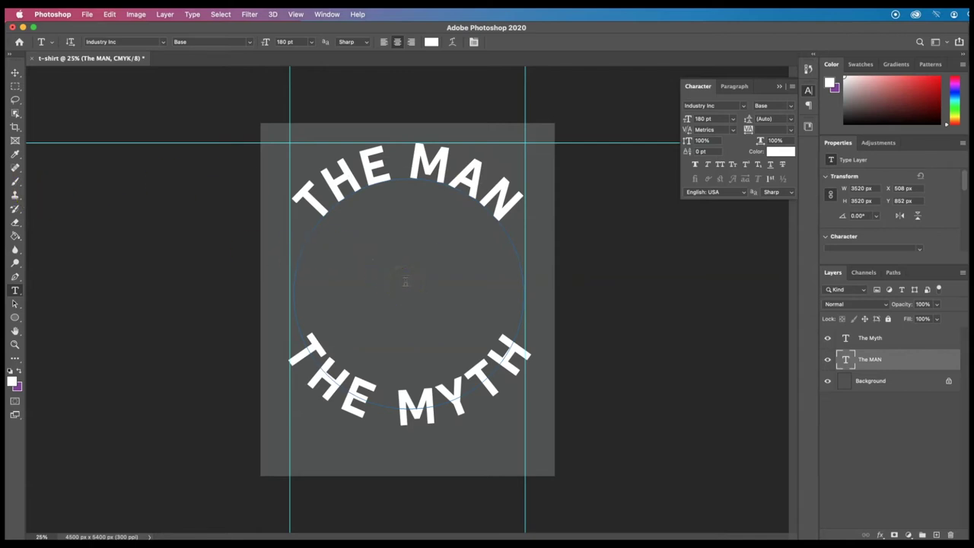
Add a straight text line reading THE LEGEND in the middle of the circle between the two curved texts.
{"action": "left_click", "coordinate": [14, 289]}
{"action": "left_click", "coordinate": [411, 290]}
{"action": "type", "text": "THE LEGEND"}
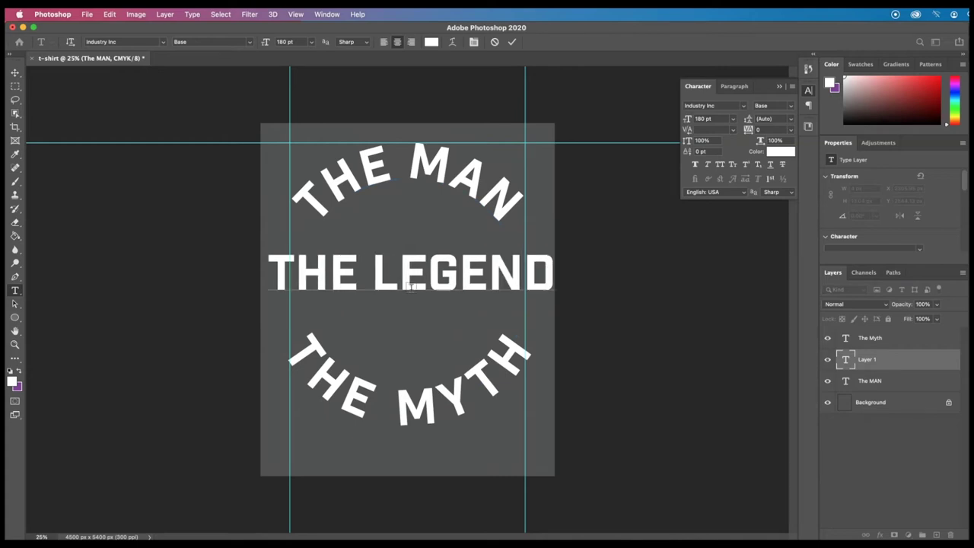
{"action": "left_click", "coordinate": [511, 41]}
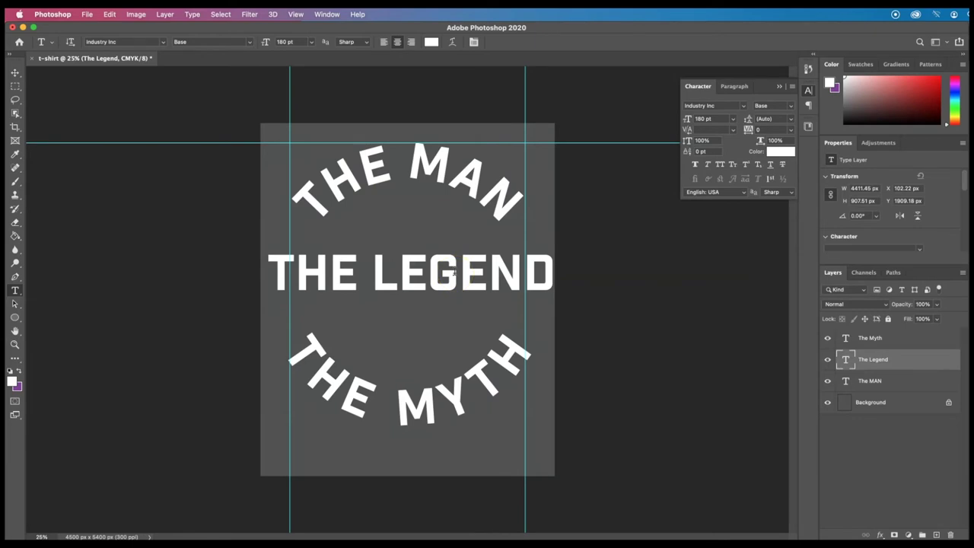
Centre THE LEGEND horizontally on the whole canvas and clear the selection.
{"action": "key", "text": "super+a"}
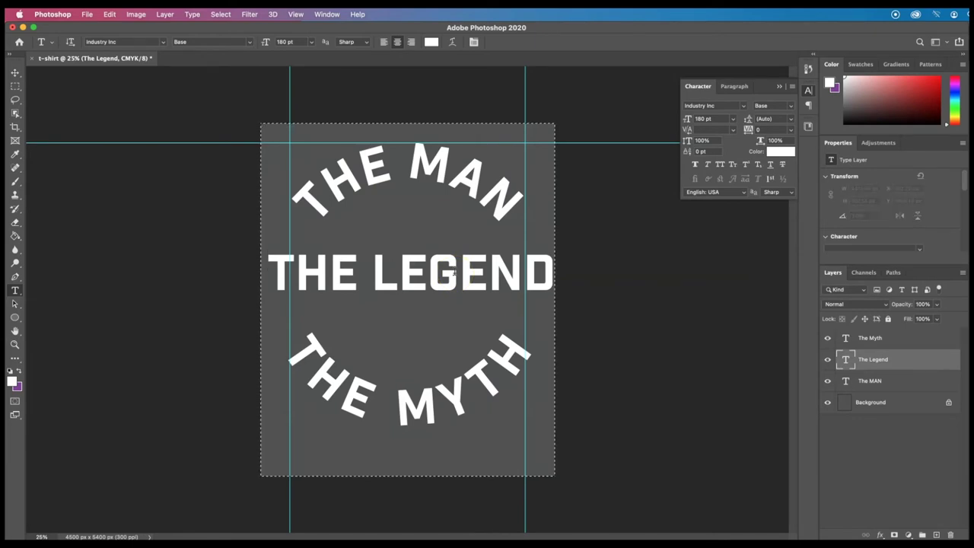
{"action": "left_click", "coordinate": [15, 73]}
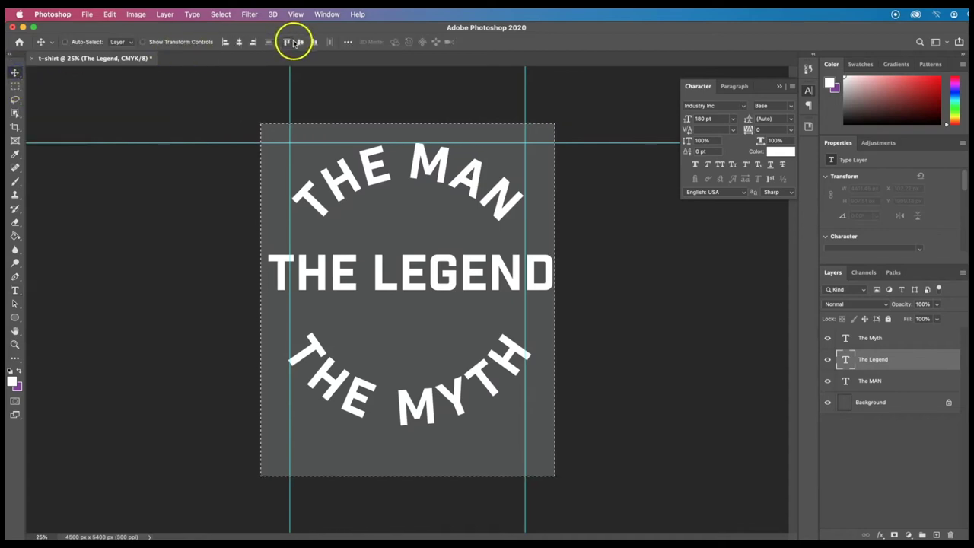
{"action": "left_click", "coordinate": [239, 42]}
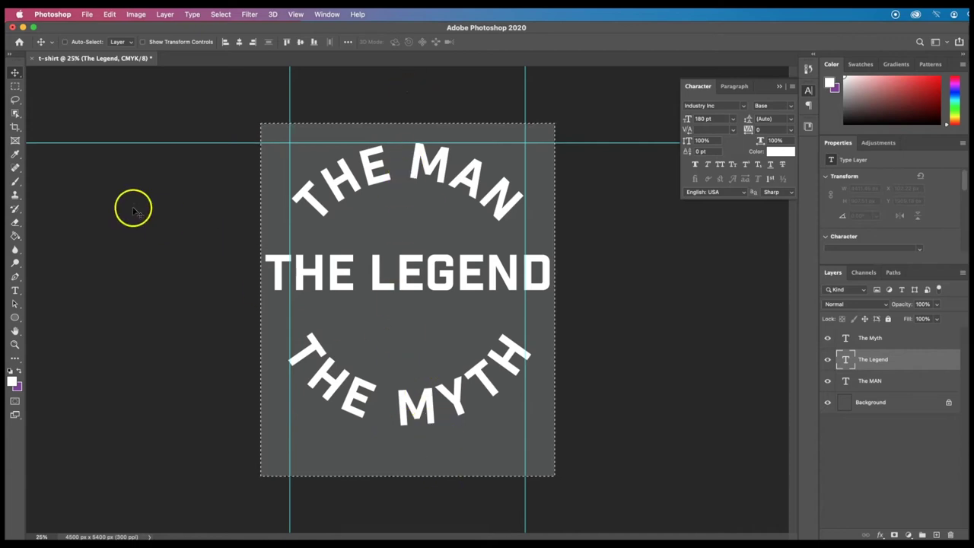
{"action": "key", "text": "super+d"}
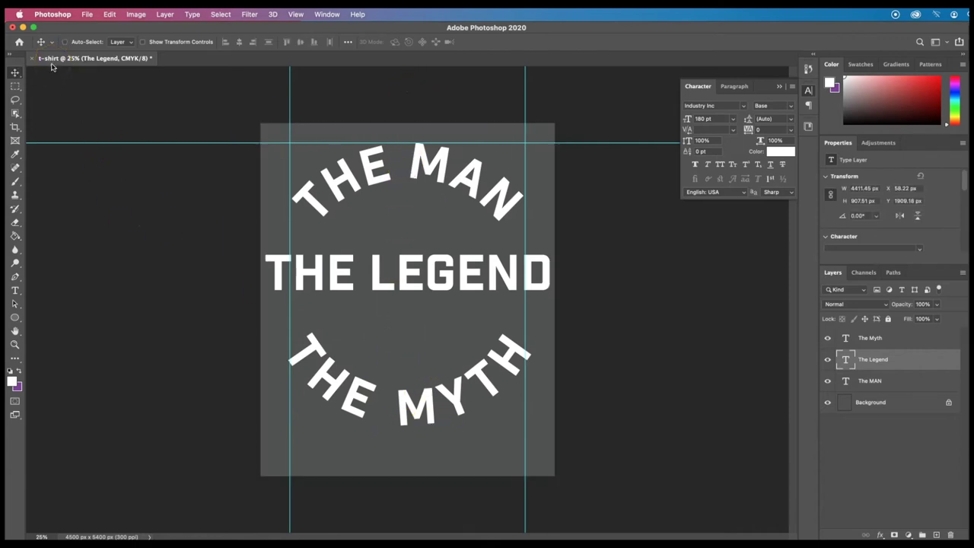
Centre THE LEGEND vertically within a narrow selection spanning from the top of THE MAN to the bottom of THE MYTH, then deselect.
{"action": "left_click", "coordinate": [16, 89]}
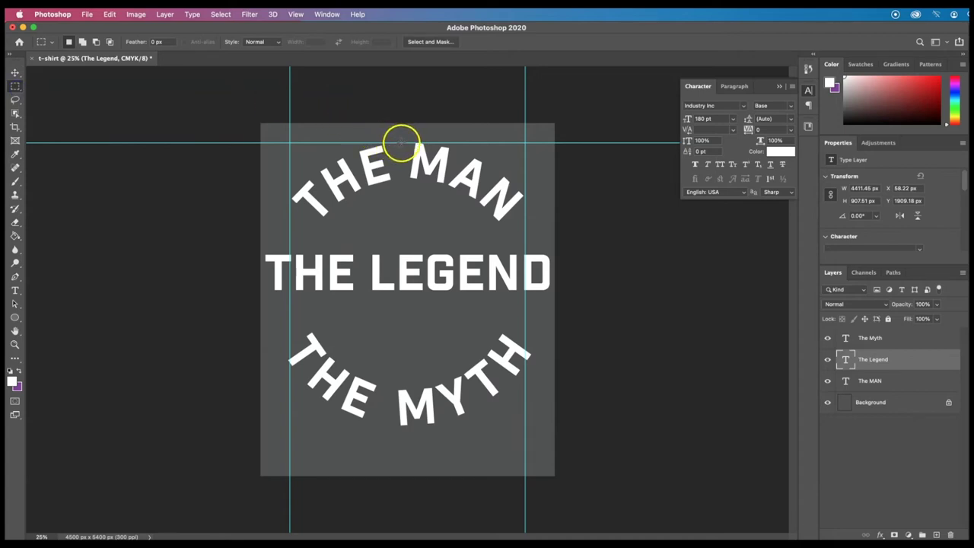
{"action": "left_click_drag", "start_coordinate": [401, 143], "coordinate": [407, 426]}
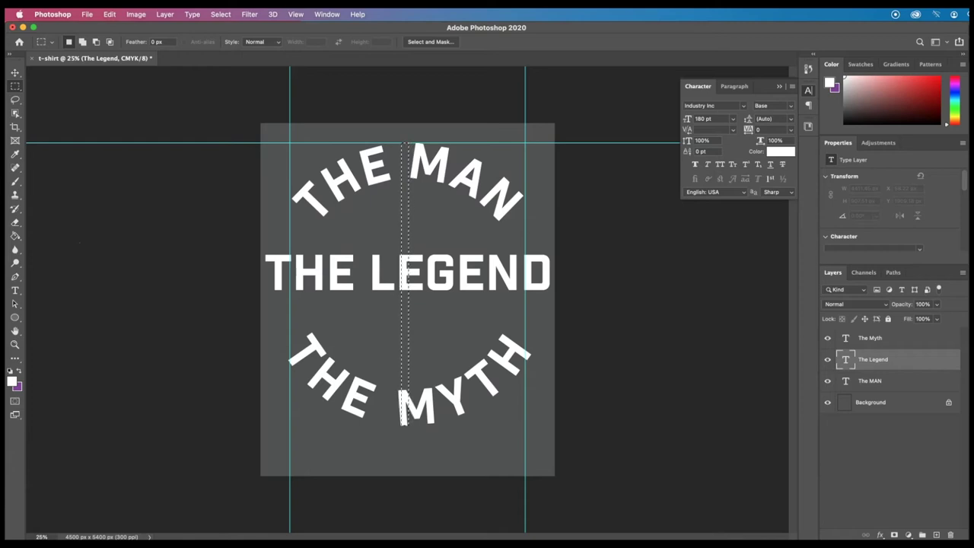
{"action": "left_click", "coordinate": [15, 72]}
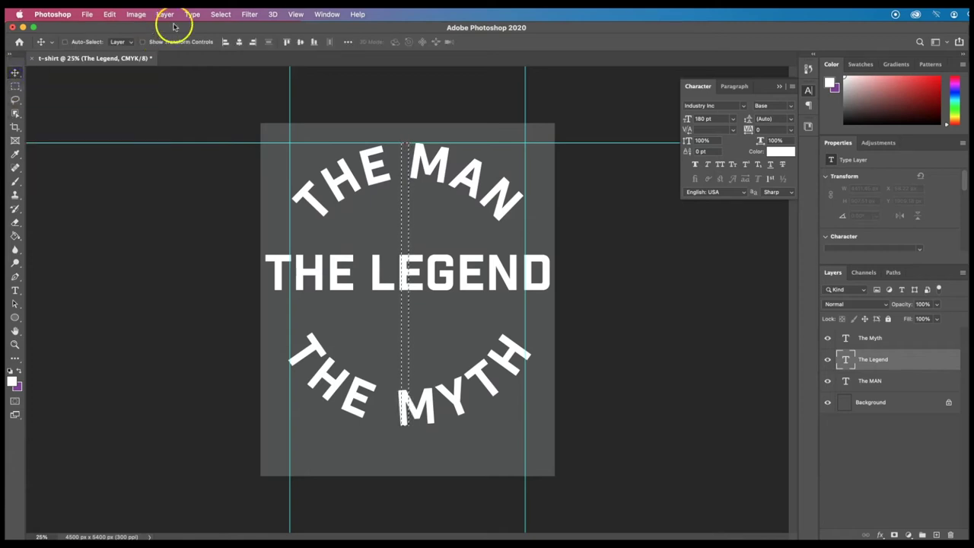
{"action": "left_click", "coordinate": [300, 42]}
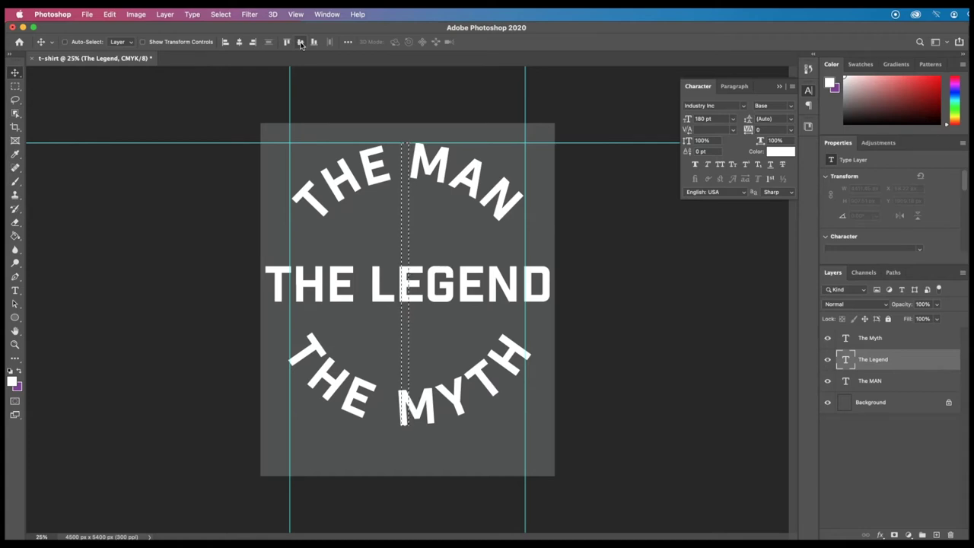
{"action": "key", "text": "super+d"}
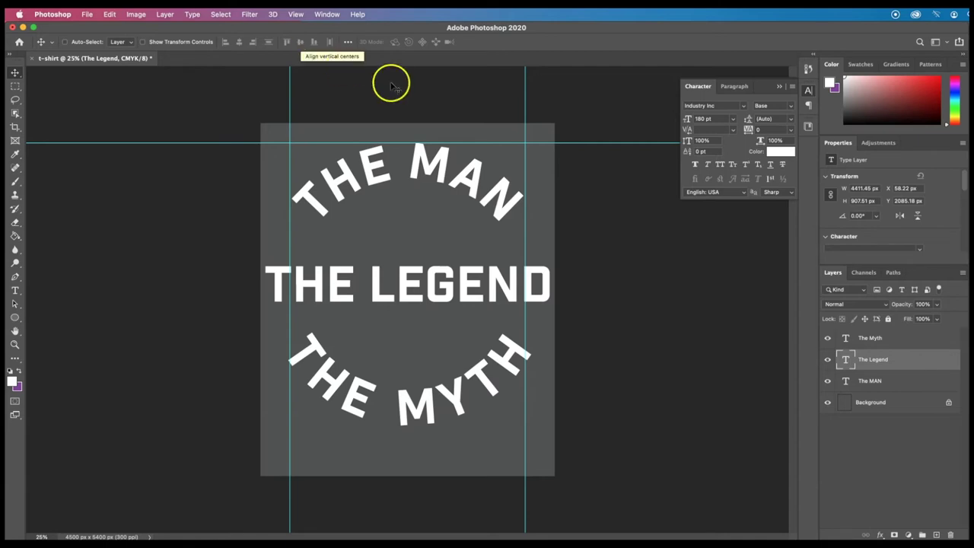
Group the three text layers The Myth, The Legend and The MAN together.
{"action": "left_click", "coordinate": [885, 342]}
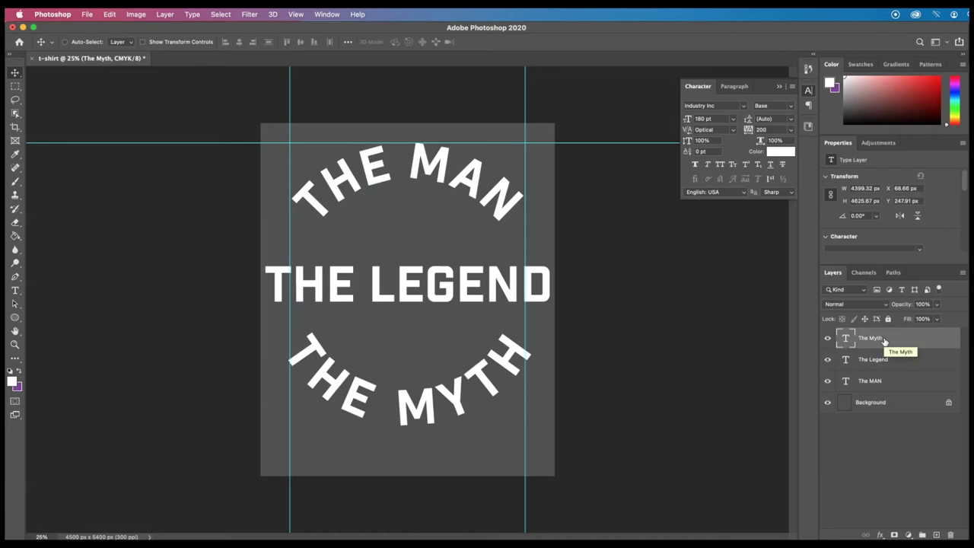
{"action": "left_click_drag", "start_coordinate": [884, 341], "coordinate": [888, 376]}
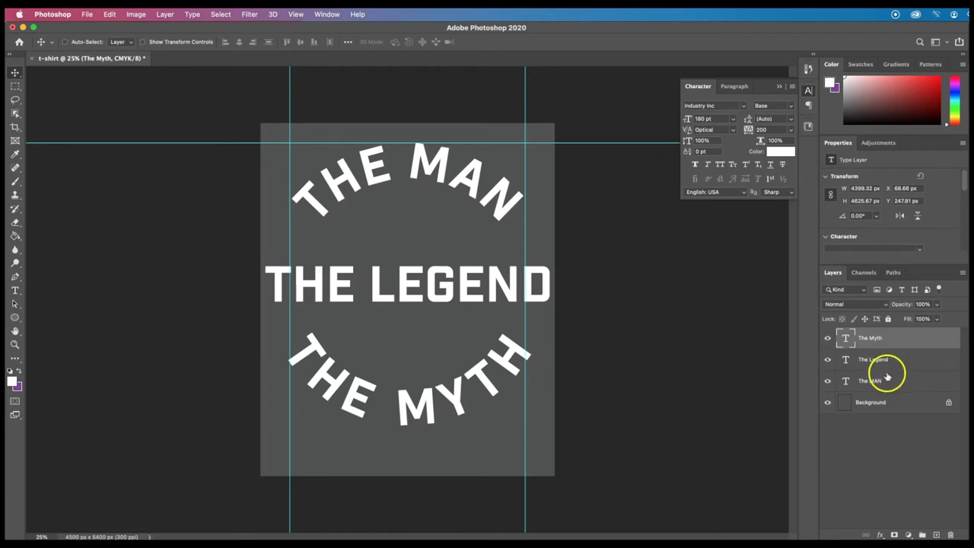
{"action": "left_click", "coordinate": [887, 376], "text": "shift"}
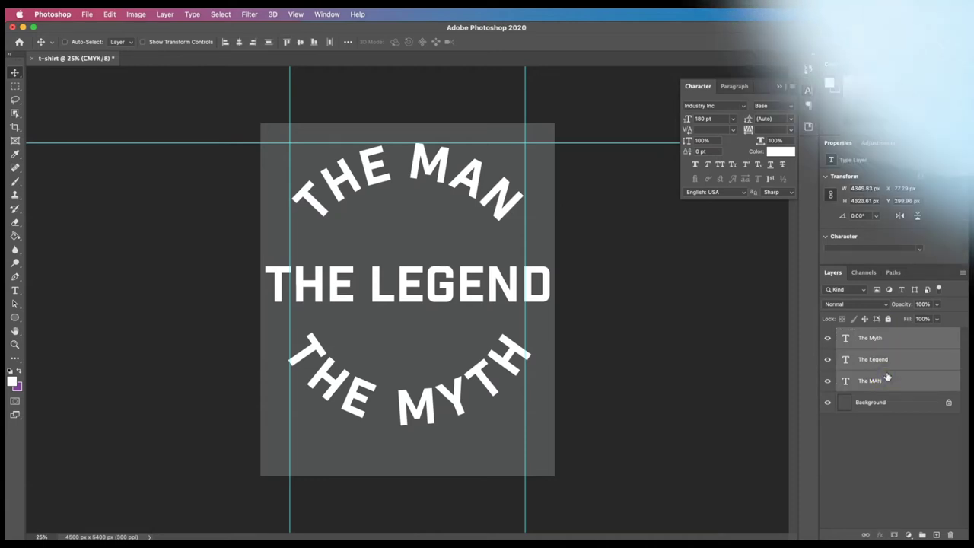
{"action": "key", "text": "super+g"}
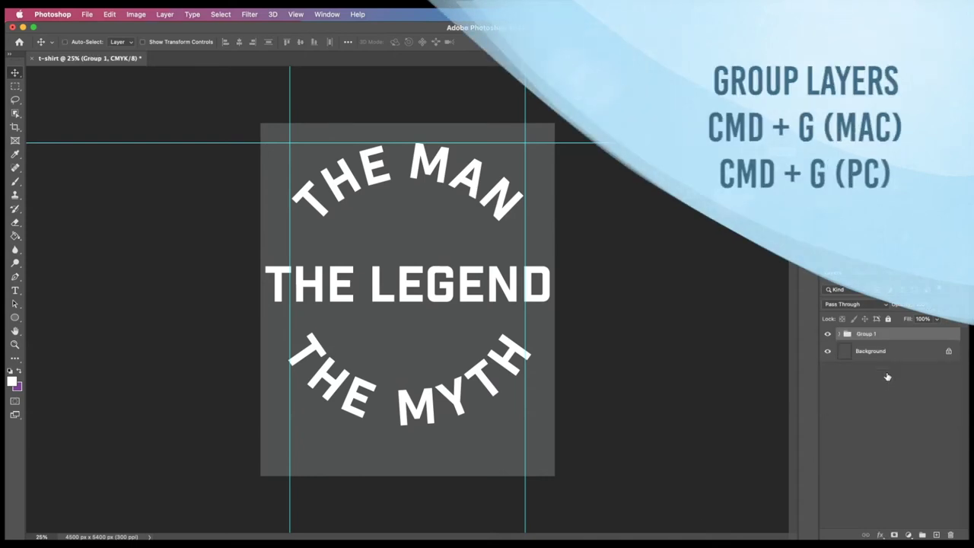
{"action": "left_click", "coordinate": [898, 349]}
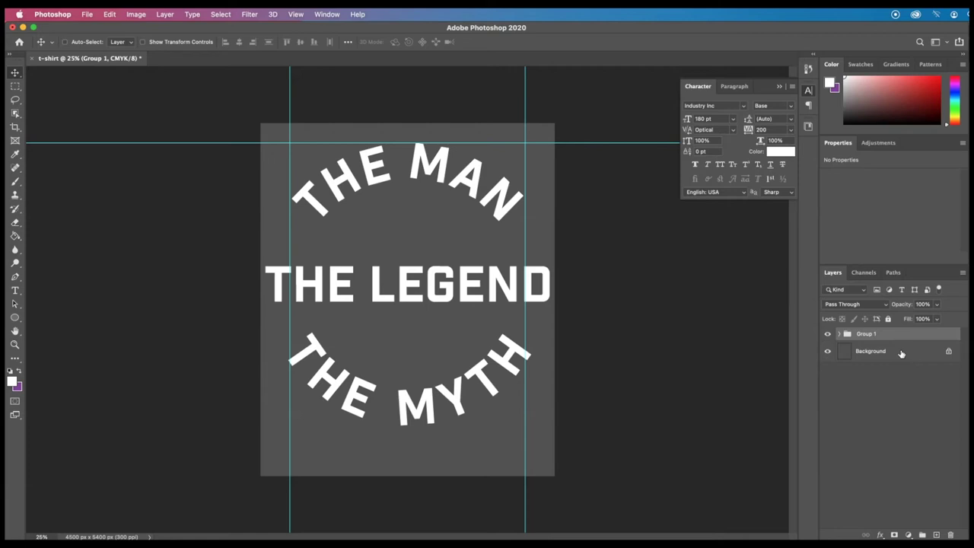
Apply a black (000000) Color Overlay effect to the text group.
{"action": "left_click", "coordinate": [914, 339]}
{"action": "double_click", "coordinate": [914, 339]}
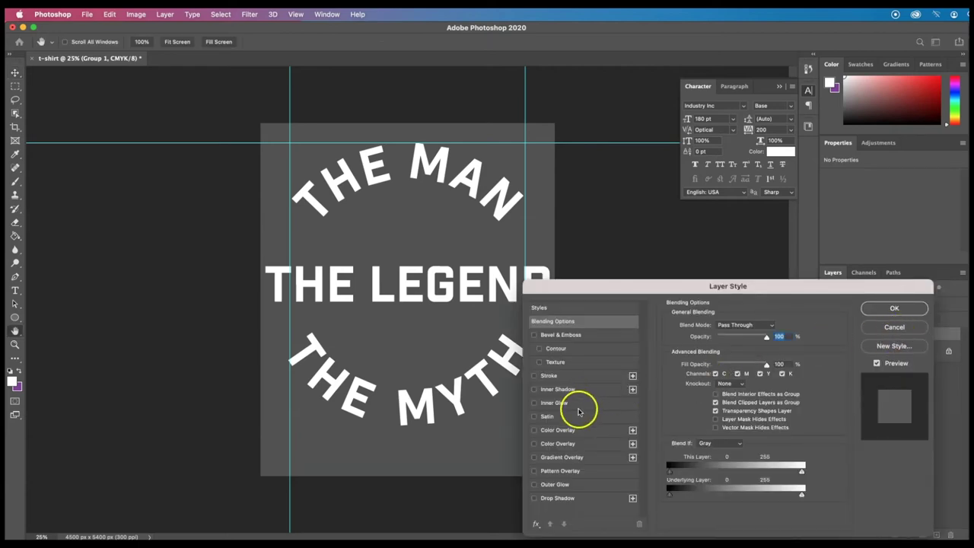
{"action": "left_click", "coordinate": [534, 431]}
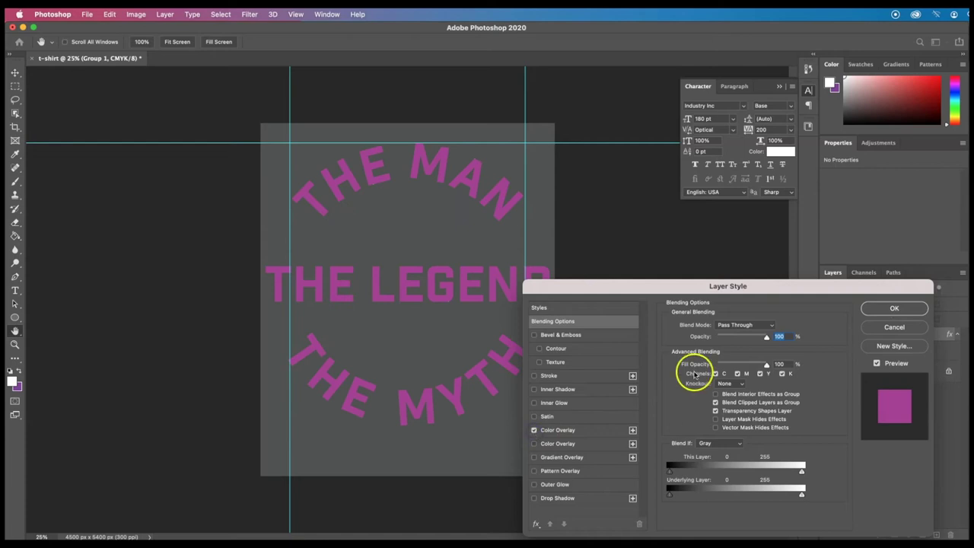
{"action": "left_click", "coordinate": [614, 433]}
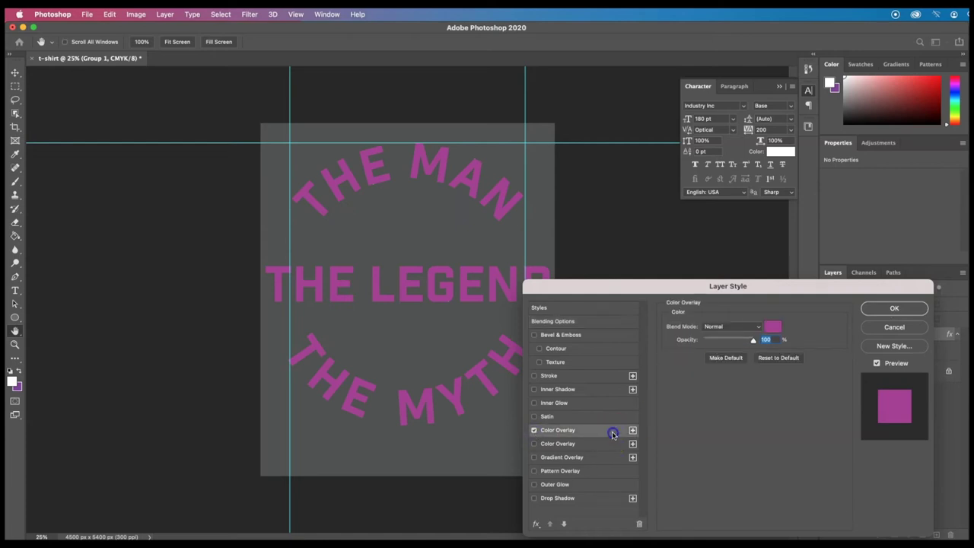
{"action": "left_click", "coordinate": [773, 325]}
{"action": "left_click", "coordinate": [499, 331]}
{"action": "left_click_drag", "start_coordinate": [498, 331], "coordinate": [354, 384]}
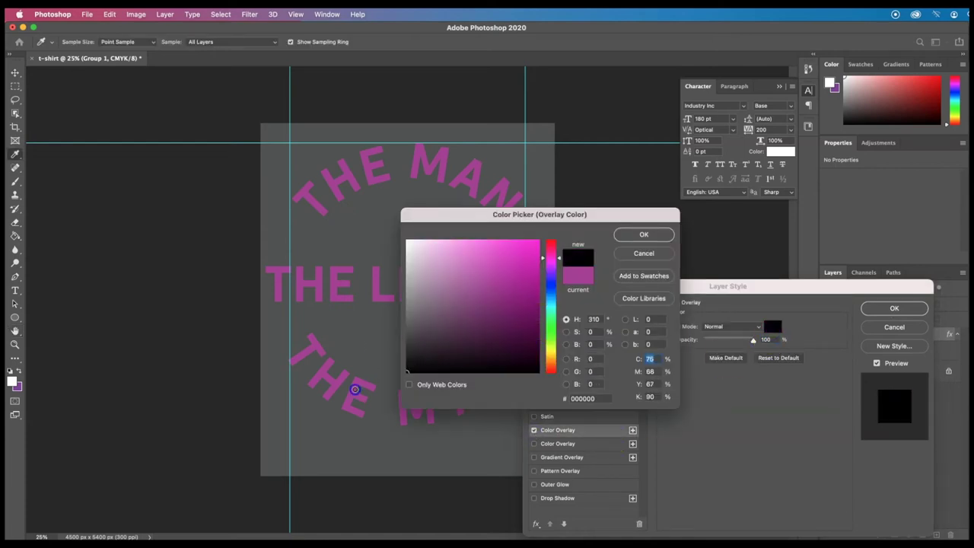
{"action": "left_click", "coordinate": [643, 234]}
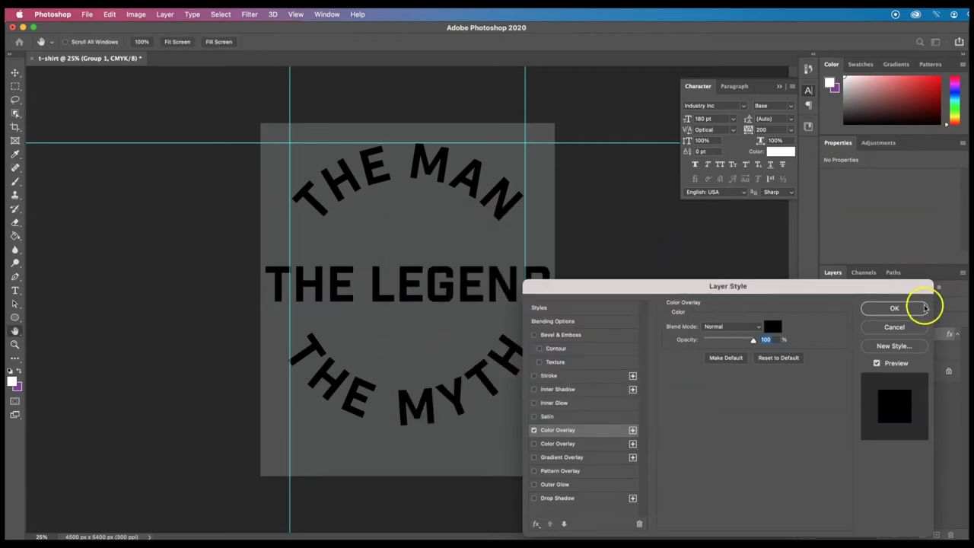
{"action": "left_click", "coordinate": [916, 309]}
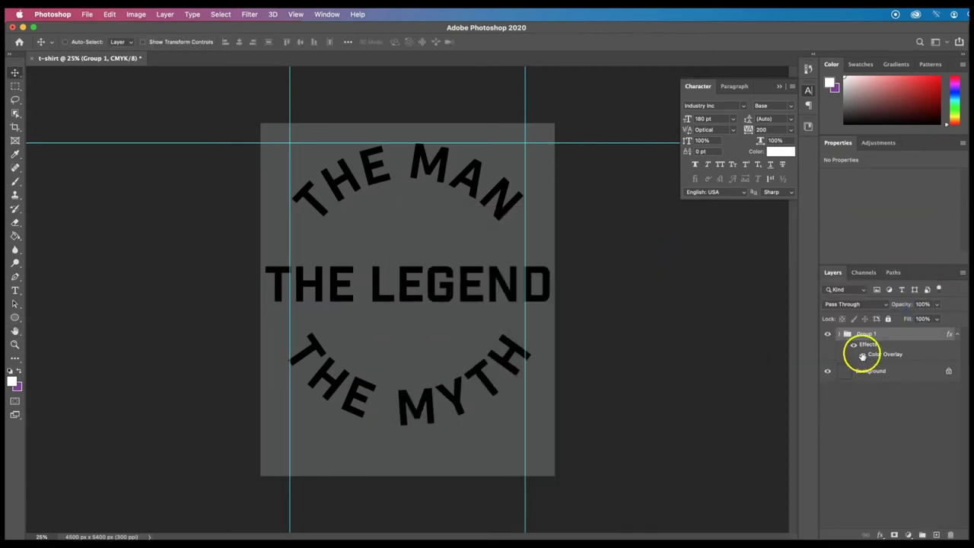
Toggle the visibility of the text group's Color Overlay effect, leaving it hidden.
{"action": "left_click", "coordinate": [863, 354]}
{"action": "left_click", "coordinate": [862, 355]}
{"action": "left_click", "coordinate": [862, 355]}
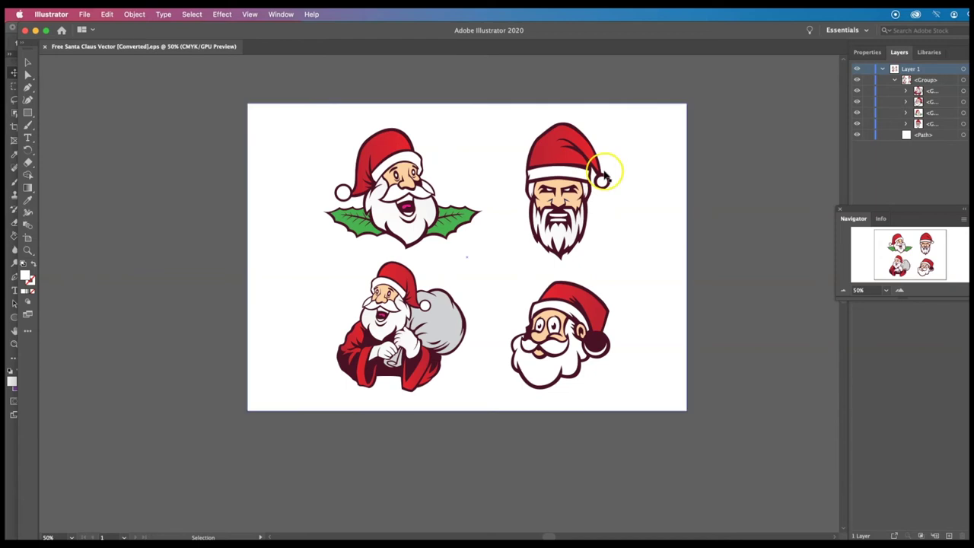
In Illustrator, select the whole stern-faced Santa head from the Free Santa Claus Vector file and copy it.
{"action": "left_click", "coordinate": [563, 151]}
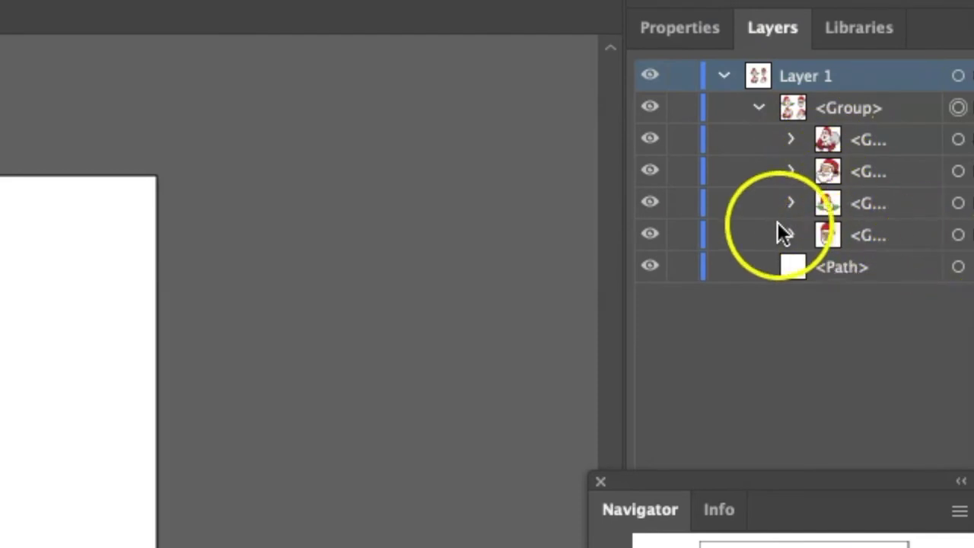
{"action": "left_click", "coordinate": [958, 236]}
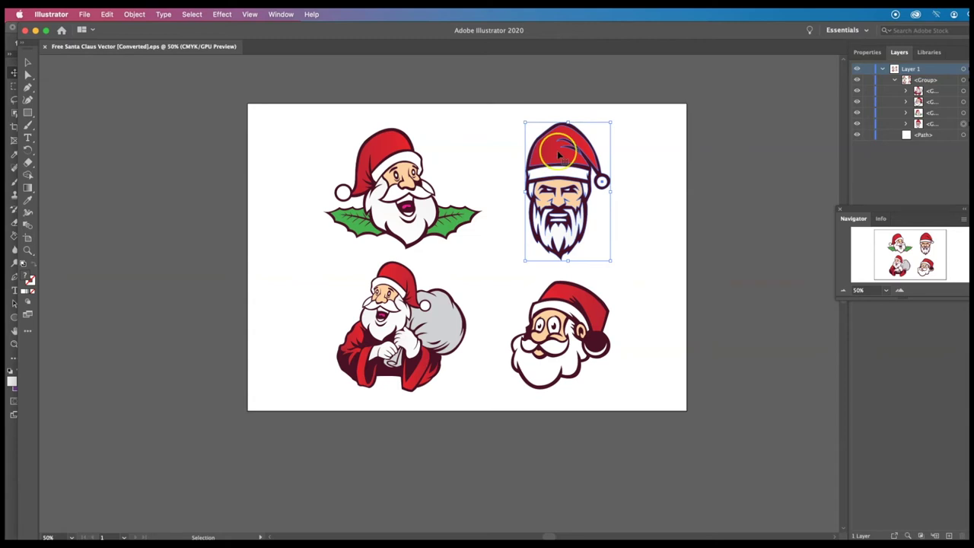
{"action": "key", "text": "super+c"}
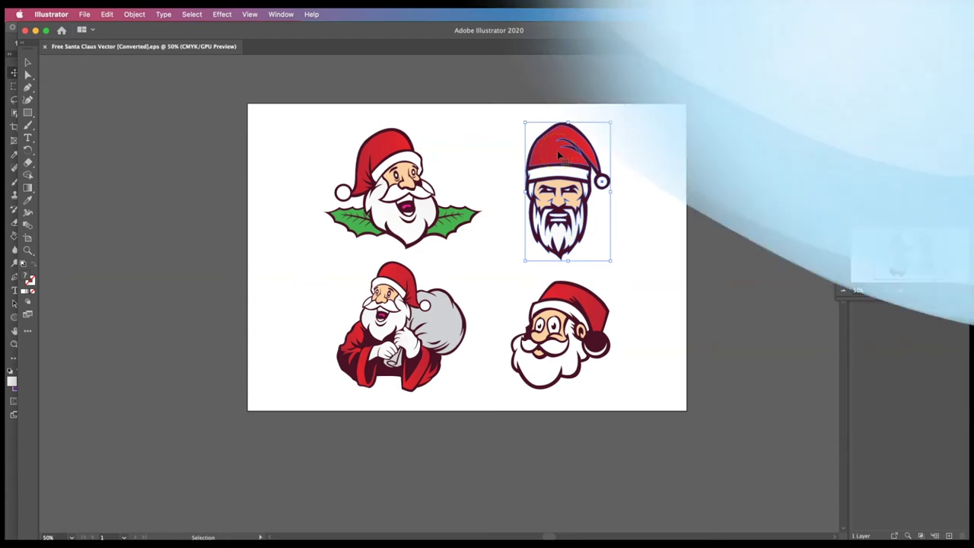
{"action": "left_click", "coordinate": [106, 14]}
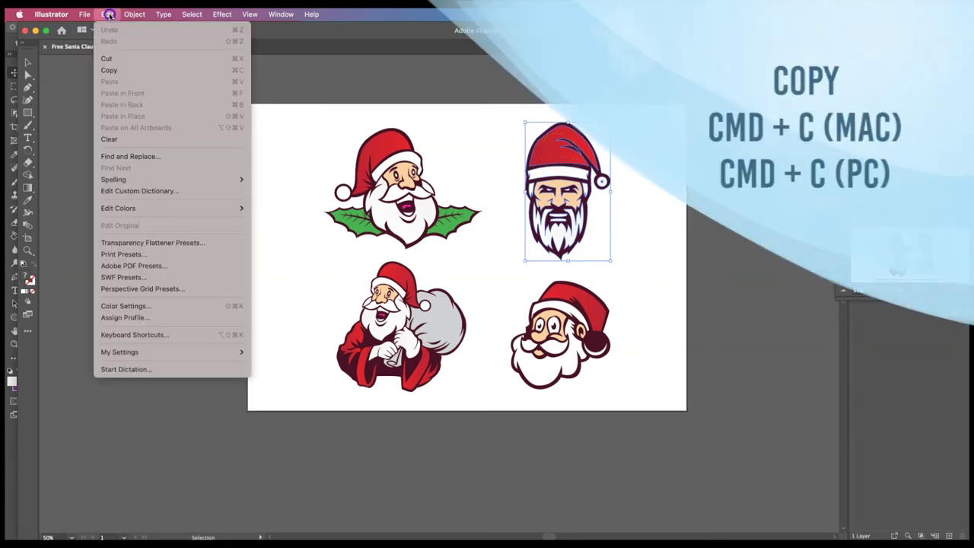
{"action": "left_click", "coordinate": [560, 148]}
{"action": "key", "text": "a"}
{"action": "key", "text": "v"}
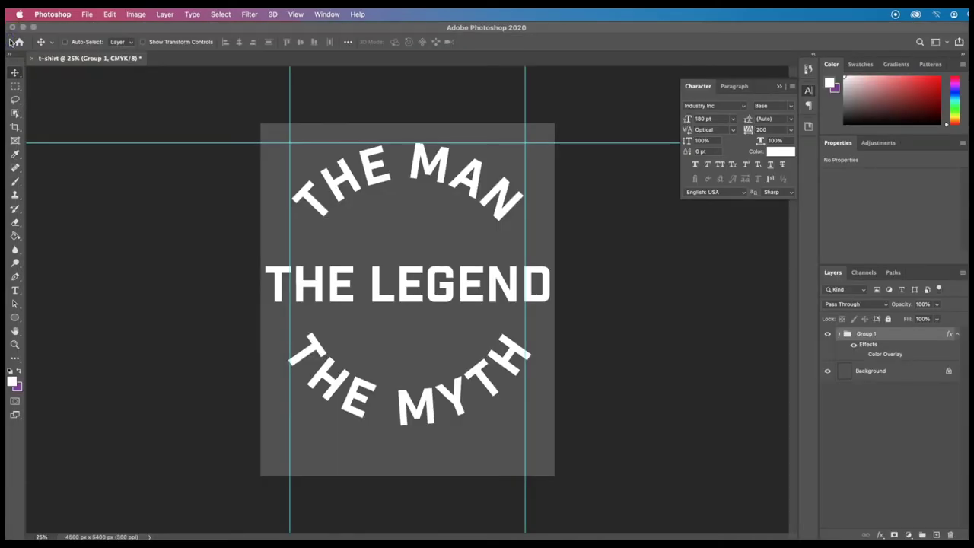
Paste the Santa head into the Photoshop t-shirt document above the Background layer as a Smart Object, without adding it to the current library.
{"action": "left_click", "coordinate": [892, 373]}
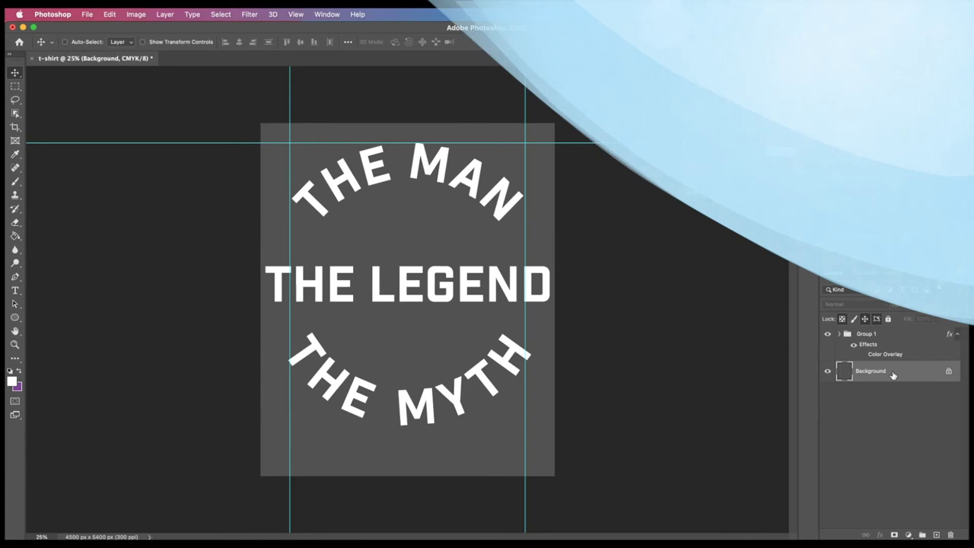
{"action": "key", "text": "super+v"}
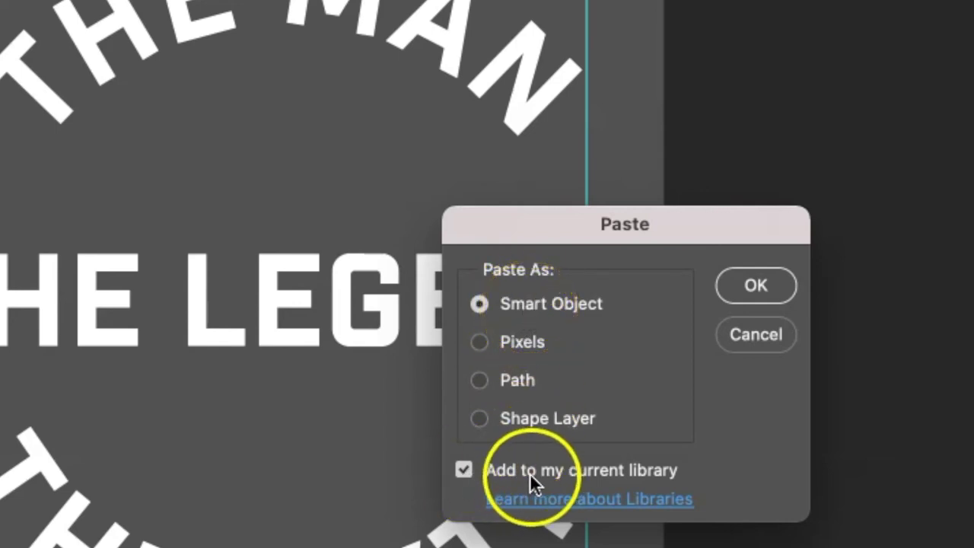
{"action": "left_click", "coordinate": [461, 470]}
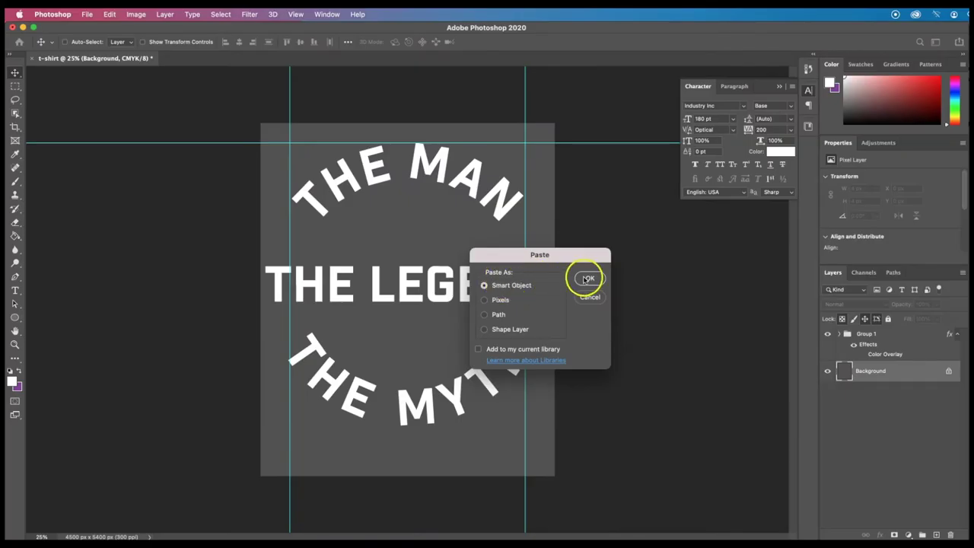
{"action": "left_click", "coordinate": [587, 278]}
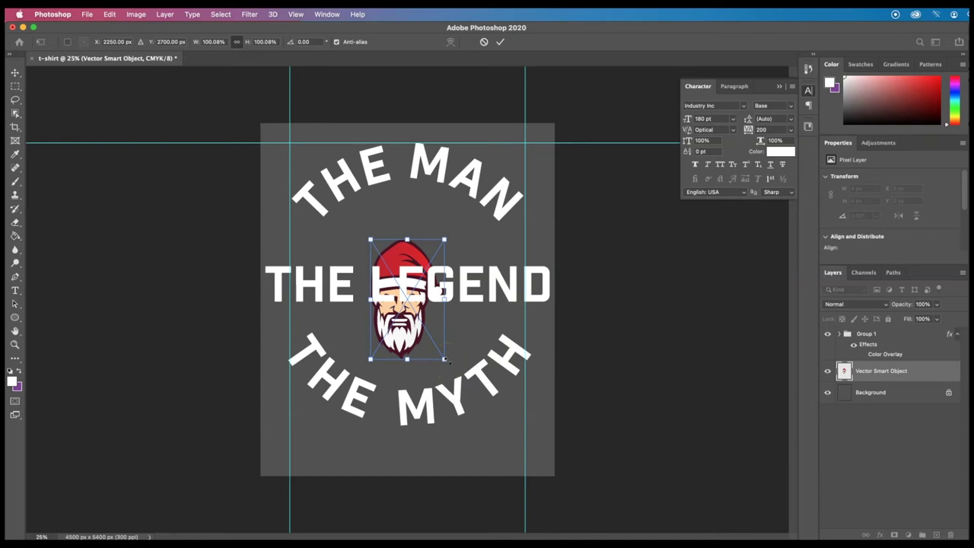
Scale the Santa head up to about 277% and position it behind the three text lines.
{"action": "left_click_drag", "start_coordinate": [447, 361], "coordinate": [536, 415]}
{"action": "left_click_drag", "start_coordinate": [439, 323], "coordinate": [446, 279]}
{"action": "left_click", "coordinate": [344, 387]}
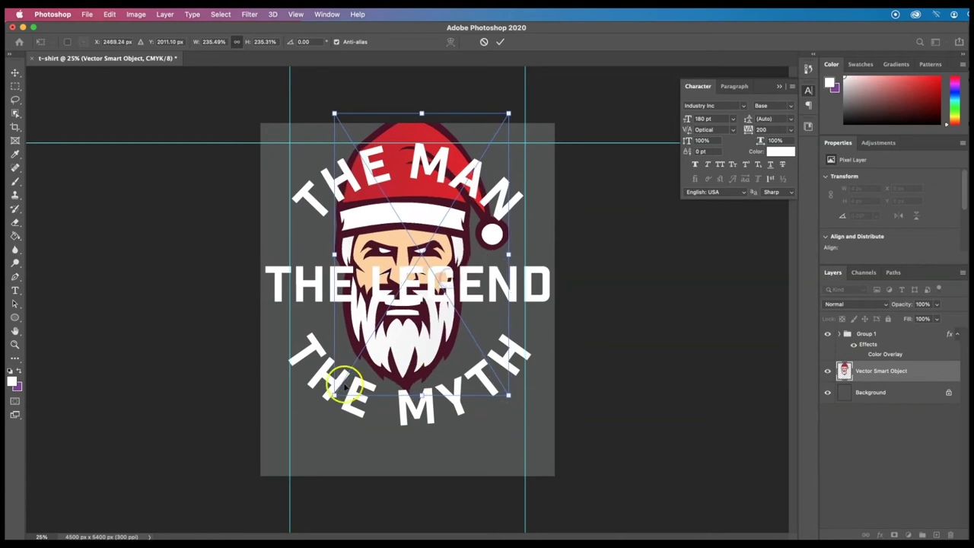
{"action": "left_click_drag", "start_coordinate": [334, 394], "coordinate": [318, 418]}
{"action": "left_click_drag", "start_coordinate": [509, 418], "coordinate": [535, 437]}
{"action": "left_click_drag", "start_coordinate": [420, 374], "coordinate": [428, 356]}
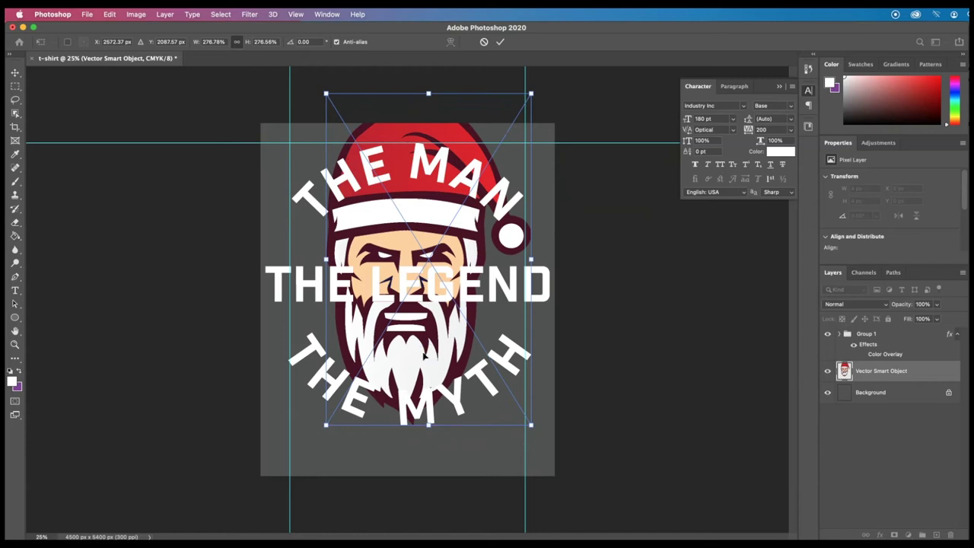
{"action": "key", "text": "Return"}
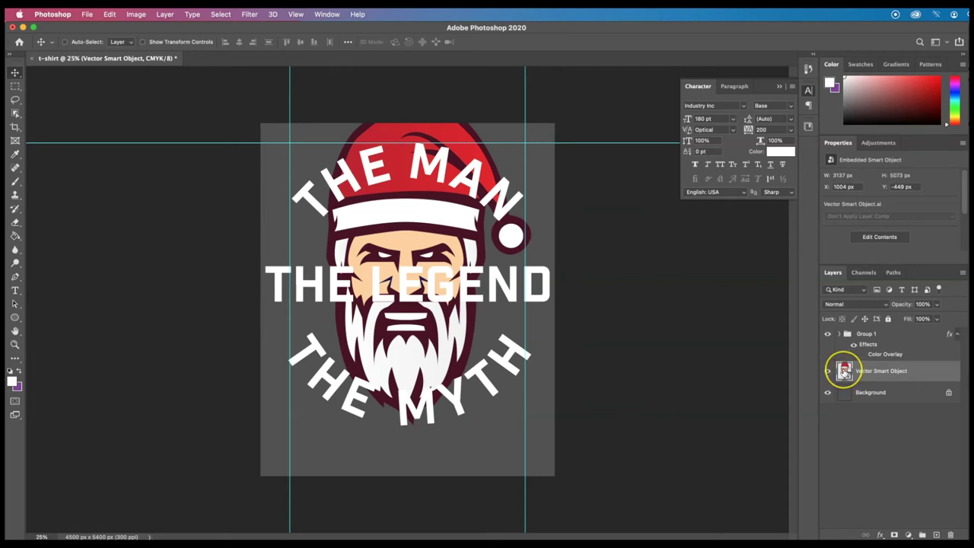
Open the Santa smart object's source artwork in Illustrator, close it without changes and return to Photoshop.
{"action": "double_click", "coordinate": [845, 370]}
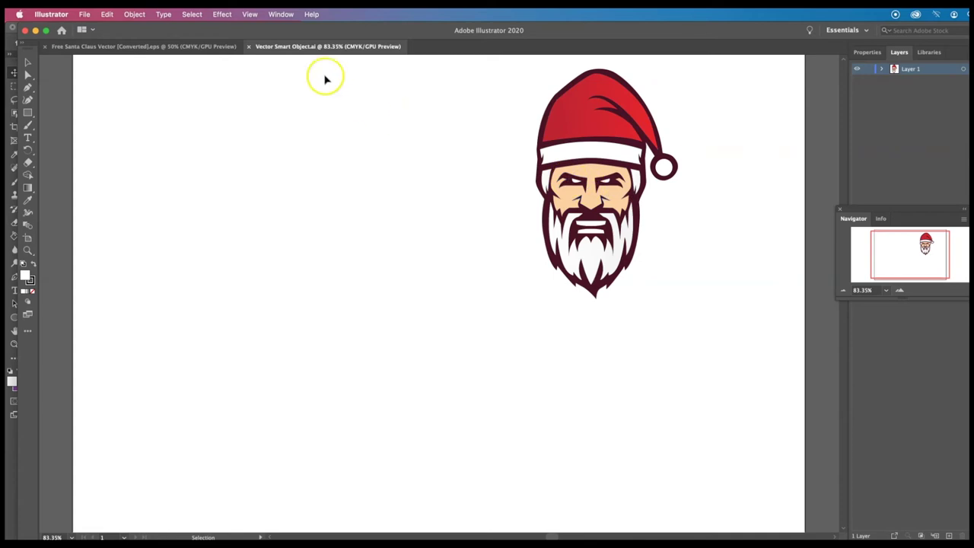
{"action": "left_click", "coordinate": [248, 48]}
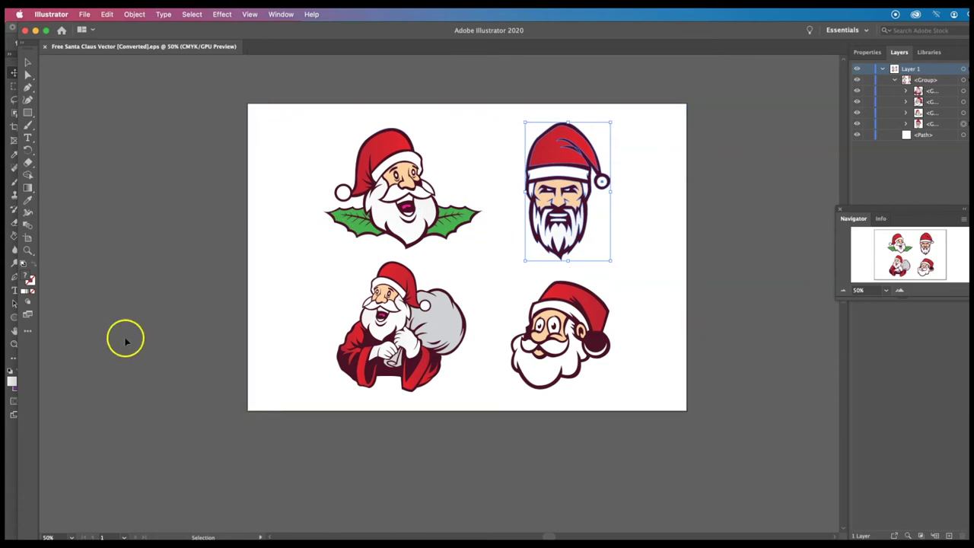
{"action": "left_click", "coordinate": [11, 483]}
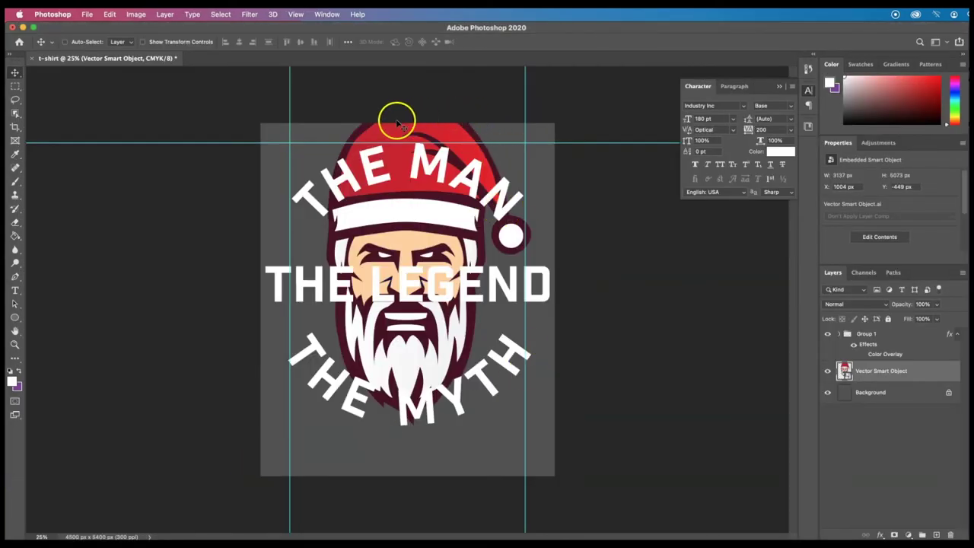
Select the text group together with the Santa layer and nudge both down until the whole hat is inside the canvas.
{"action": "left_click", "coordinate": [911, 336], "text": "shift"}
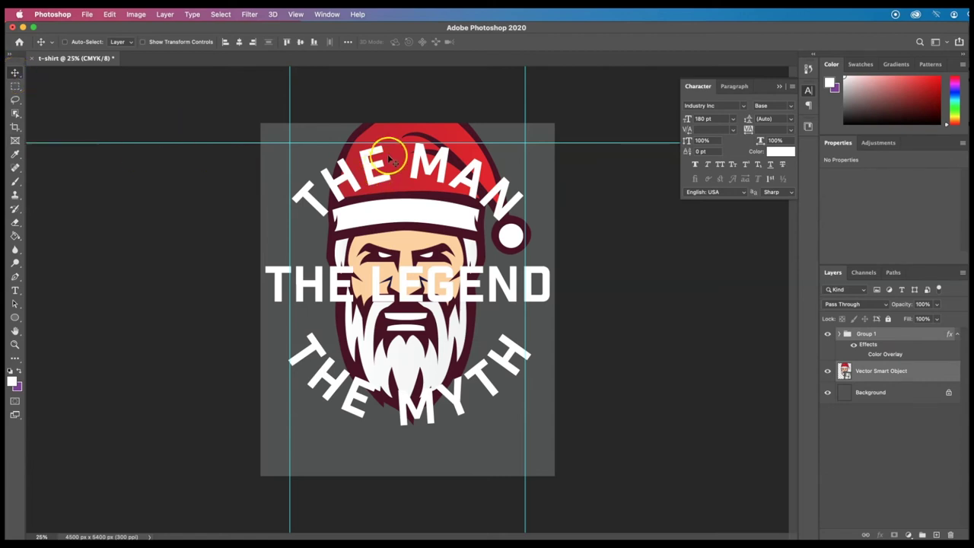
{"action": "key", "text": "shift+Down"}
{"action": "key", "text": "shift+Down"}
{"action": "key", "text": "shift+Down"}
{"action": "key", "text": "shift+Down"}
{"action": "key", "text": "shift+Down"}
{"action": "key", "text": "shift+Down"}
{"action": "key", "text": "shift+Down"}
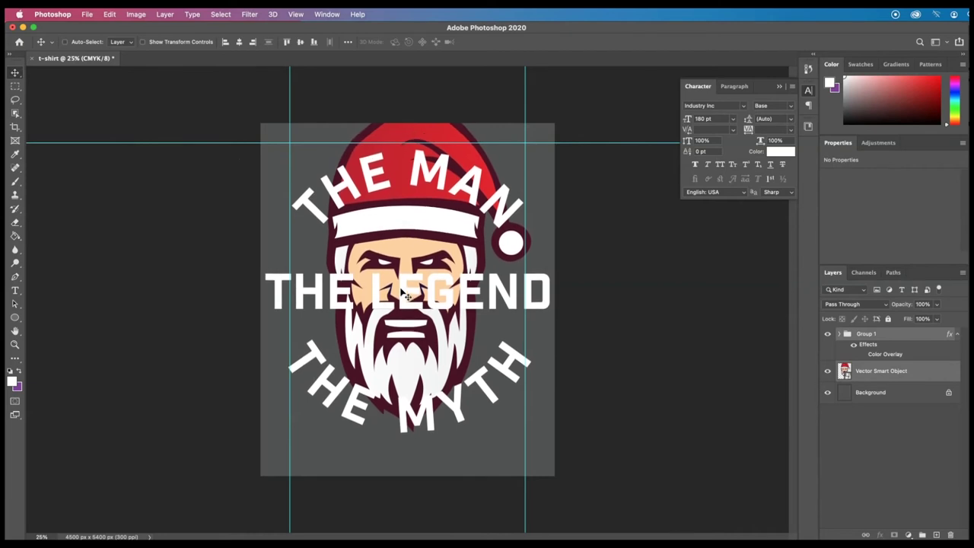
{"action": "key", "text": "shift+Down"}
{"action": "key", "text": "shift+Down"}
{"action": "key", "text": "shift+Down"}
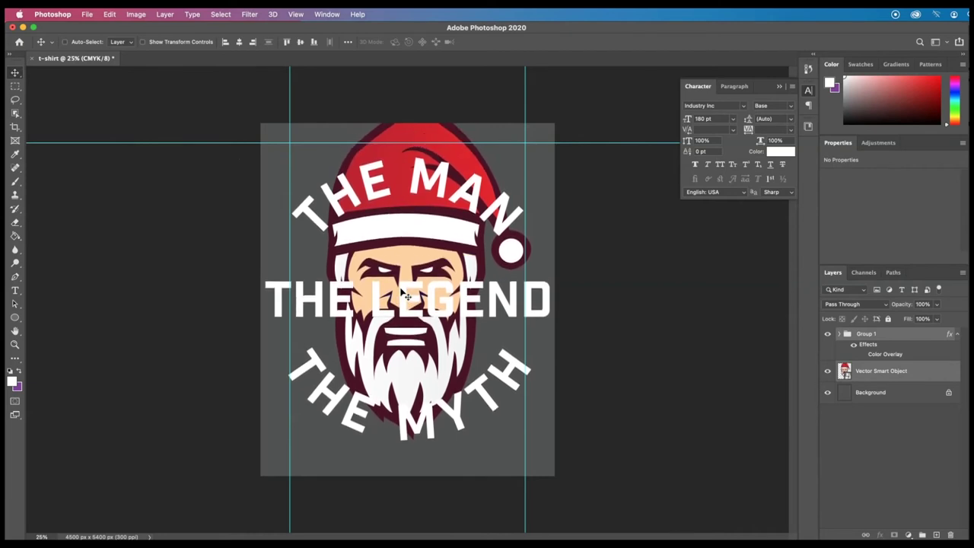
{"action": "key", "text": "shift+Down"}
{"action": "key", "text": "shift+Down"}
{"action": "key", "text": "shift+Down"}
{"action": "key", "text": "shift+Down"}
{"action": "key", "text": "shift+Down"}
{"action": "key", "text": "shift+Down"}
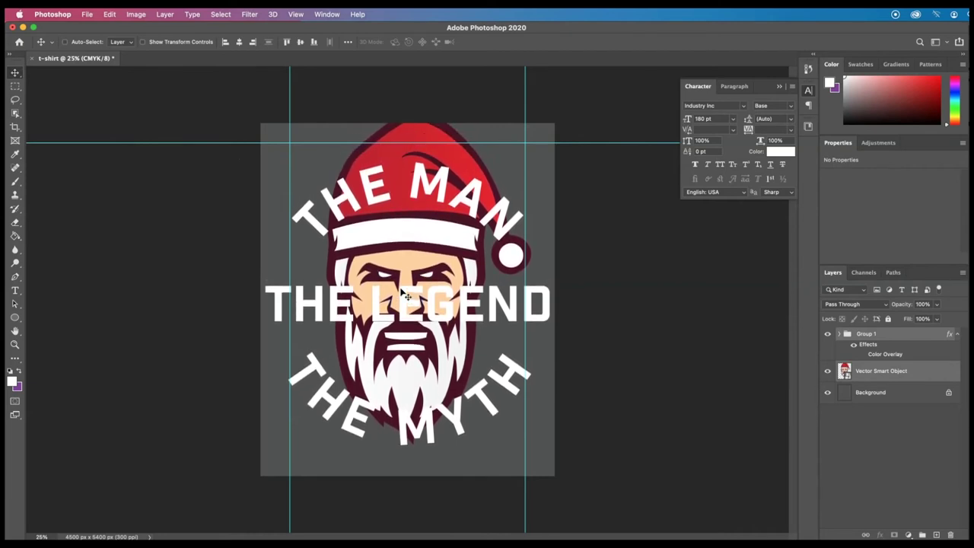
{"action": "key", "text": "shift+Down"}
{"action": "key", "text": "shift+Down"}
{"action": "key", "text": "shift+Down"}
{"action": "key", "text": "shift+Down"}
{"action": "key", "text": "shift+Down"}
{"action": "key", "text": "shift+Down"}
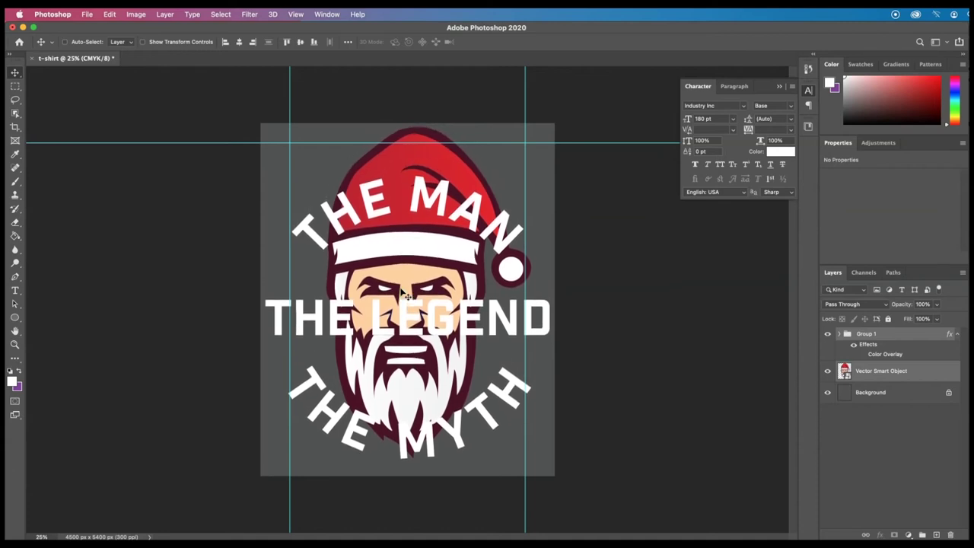
{"action": "key", "text": "shift+Down"}
{"action": "key", "text": "shift+Down"}
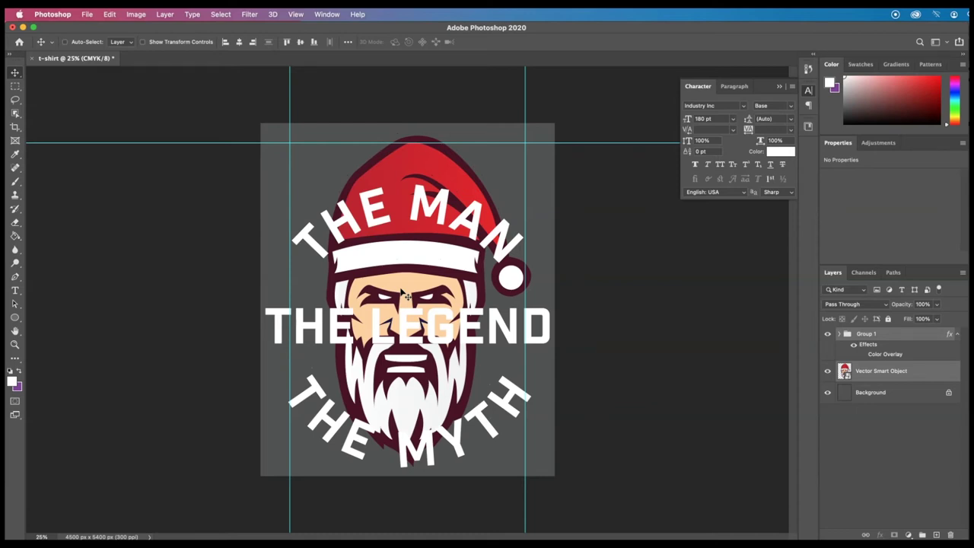
Centre the text group and the Santa layer vertically on the whole canvas, then clear the selection.
{"action": "key", "text": "super+a"}
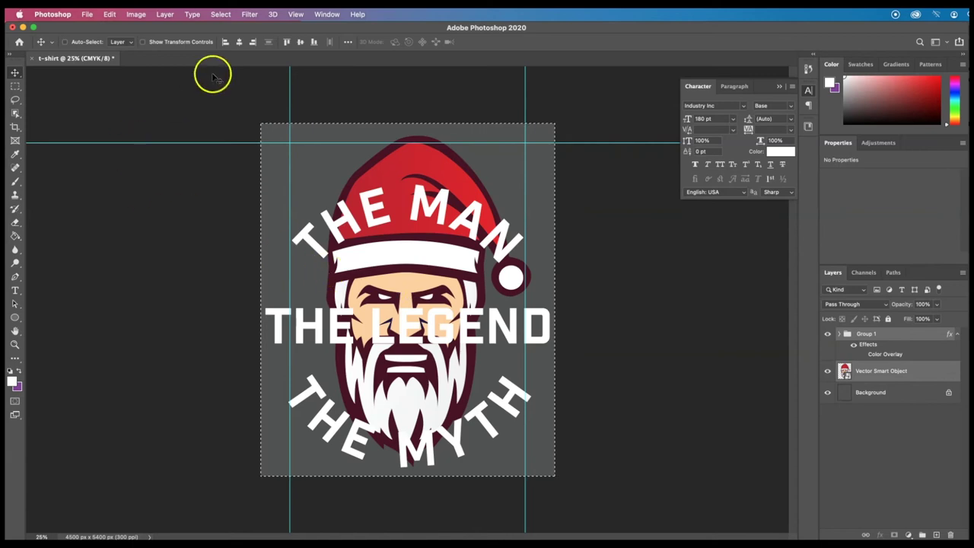
{"action": "left_click", "coordinate": [300, 43]}
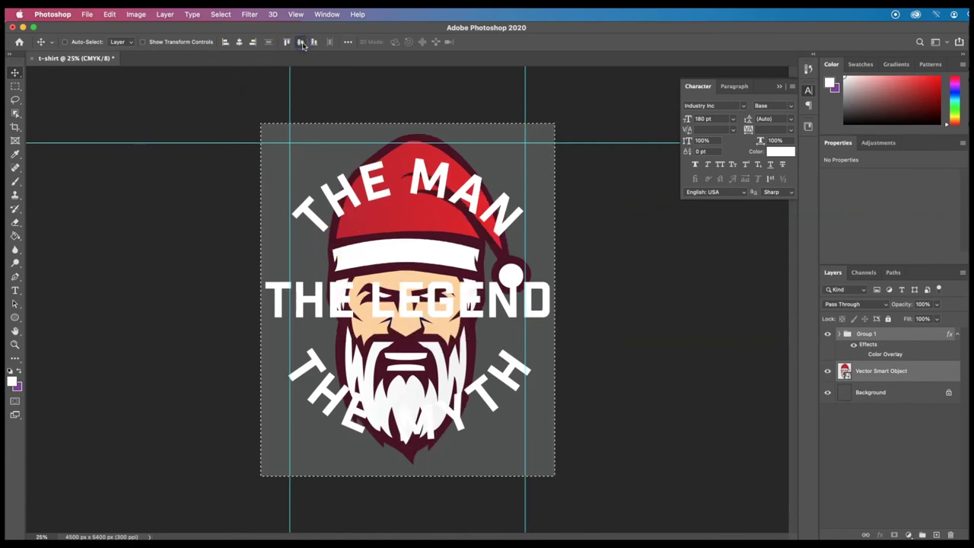
{"action": "key", "text": "super+d"}
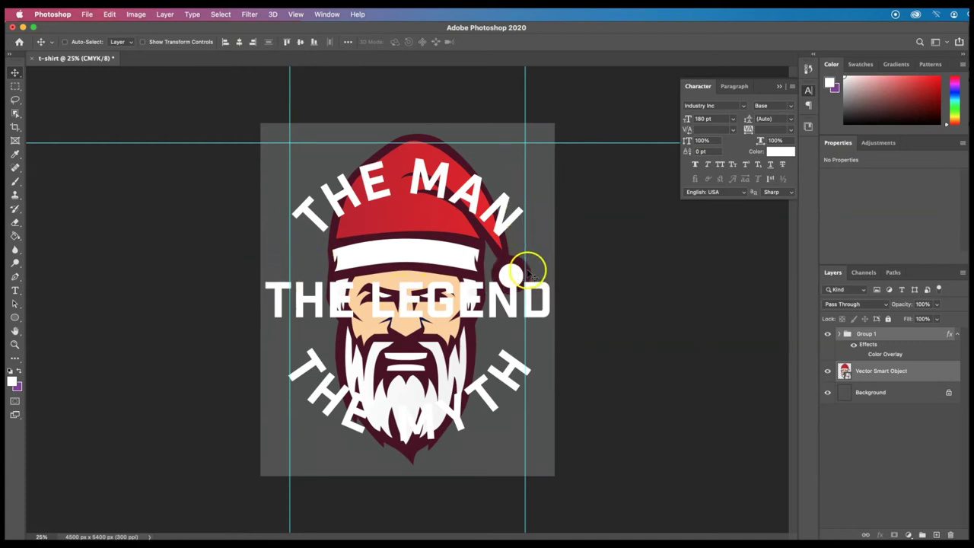
Scale the text group and Santa layer together to 82.77% so they fit between the two vertical guides.
{"action": "left_click", "coordinate": [891, 337], "text": "shift"}
{"action": "key", "text": "super+t"}
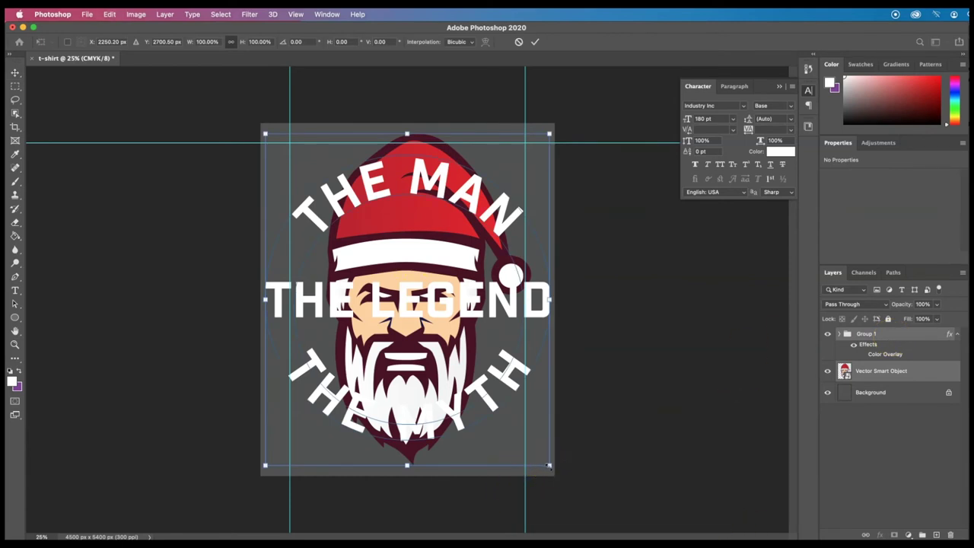
{"action": "left_click_drag", "start_coordinate": [549, 466], "coordinate": [517, 444]}
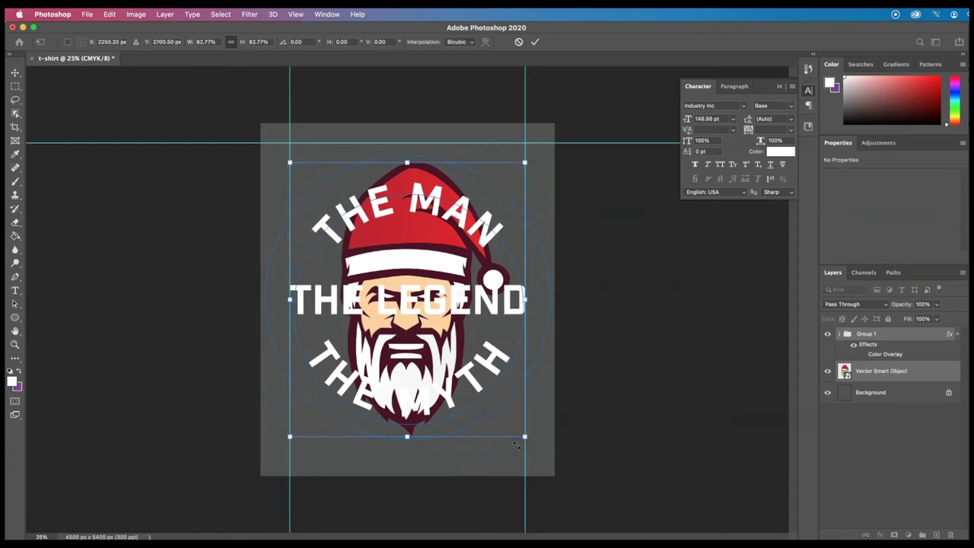
Move the scaled text and Santa up until their top edge meets the horizontal guide, and apply the transform.
{"action": "key", "text": "shift+Up"}
{"action": "key", "text": "shift+Up"}
{"action": "key", "text": "shift+Up"}
{"action": "key", "text": "shift+Up"}
{"action": "key", "text": "shift+Up"}
{"action": "key", "text": "shift+Up"}
{"action": "key", "text": "shift+Up"}
{"action": "key", "text": "shift+Up"}
{"action": "key", "text": "shift+Up"}
{"action": "key", "text": "shift+Up"}
{"action": "key", "text": "shift+Up"}
{"action": "key", "text": "shift+Up"}
{"action": "key", "text": "shift+Up"}
{"action": "key", "text": "shift+Up"}
{"action": "key", "text": "shift+Up"}
{"action": "key", "text": "shift+Up"}
{"action": "key", "text": "shift+Up"}
{"action": "key", "text": "shift+Up"}
{"action": "key", "text": "shift+Up"}
{"action": "key", "text": "shift+Up"}
{"action": "key", "text": "shift+Up"}
{"action": "key", "text": "shift+Up"}
{"action": "key", "text": "shift+Up"}
{"action": "key", "text": "shift+Up"}
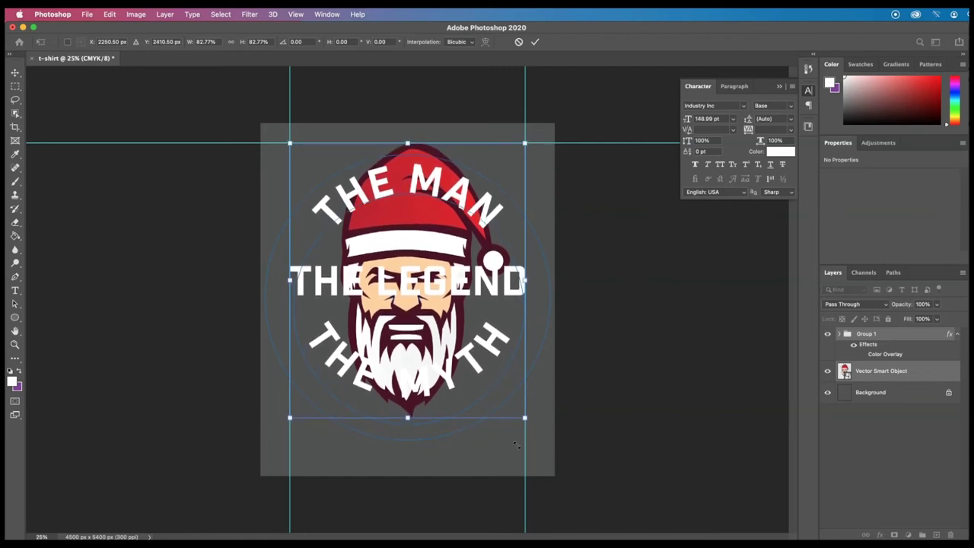
{"action": "key", "text": "Return"}
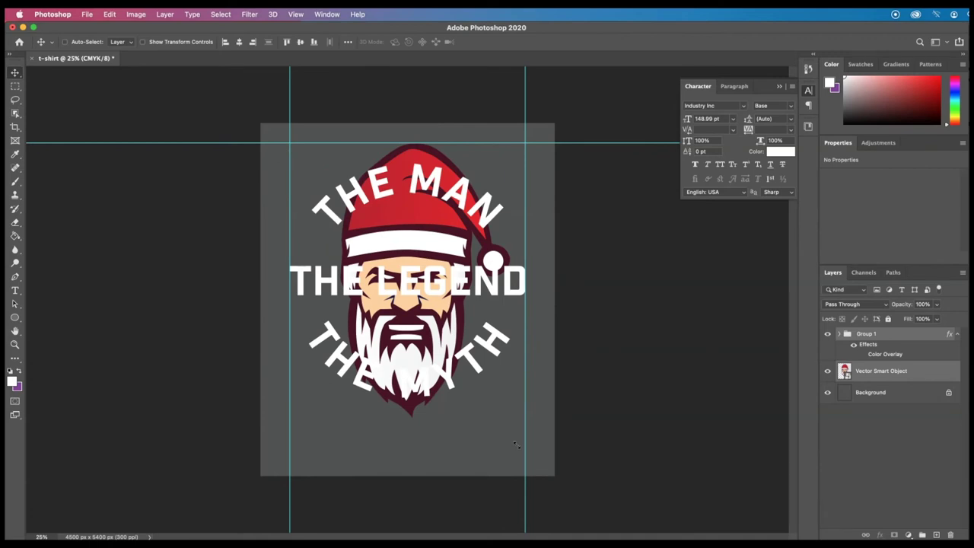
Expand the text group, select The Myth text layer inside it, and hide the Santa layer.
{"action": "left_click", "coordinate": [363, 251]}
{"action": "left_click", "coordinate": [361, 177]}
{"action": "left_click", "coordinate": [840, 336]}
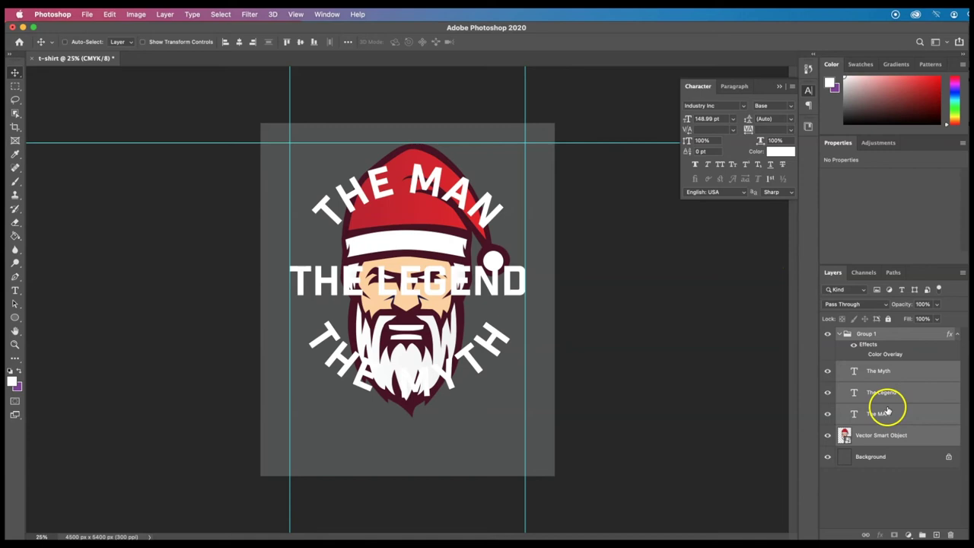
{"action": "left_click", "coordinate": [912, 375]}
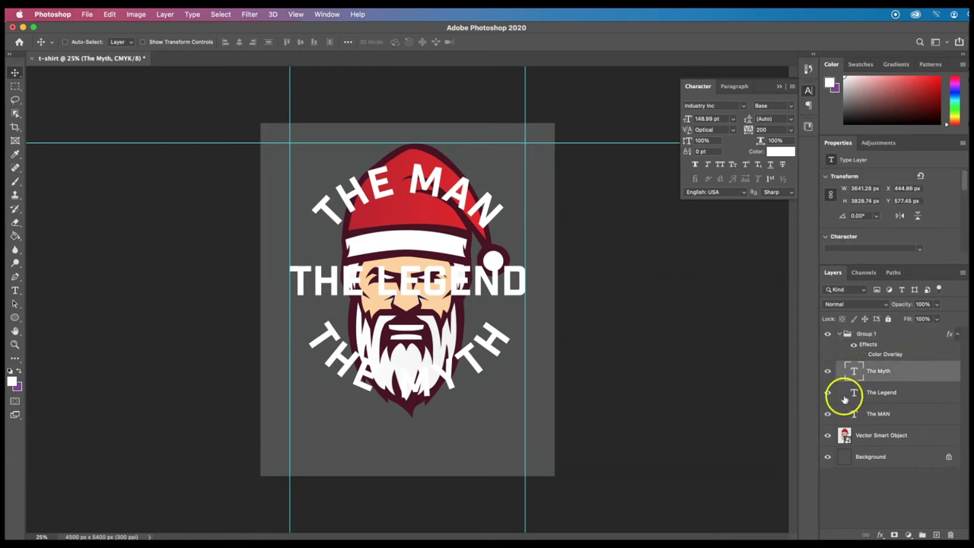
{"action": "left_click", "coordinate": [827, 436]}
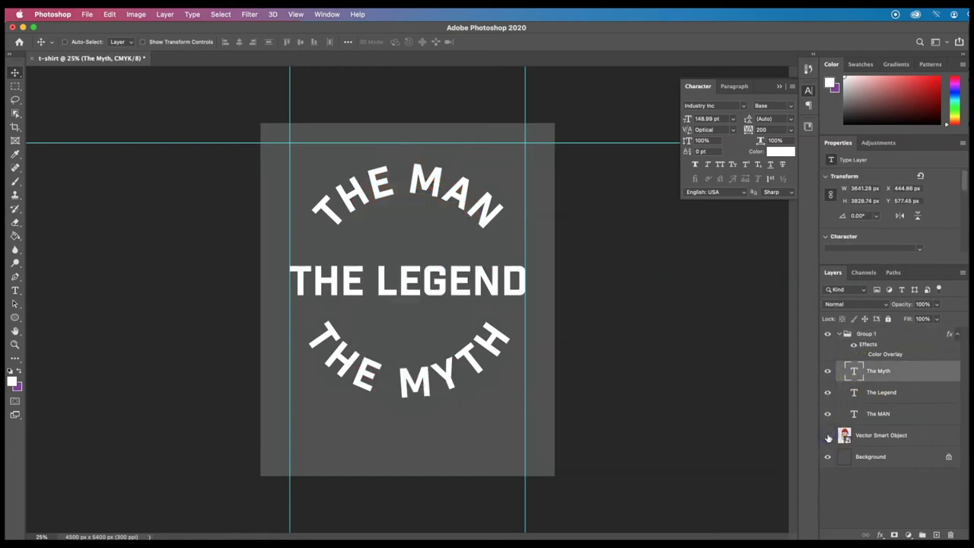
Select all the white lettering with the Magic Wand, with Sample All Layers enabled and Contiguous disabled.
{"action": "left_click", "coordinate": [14, 114]}
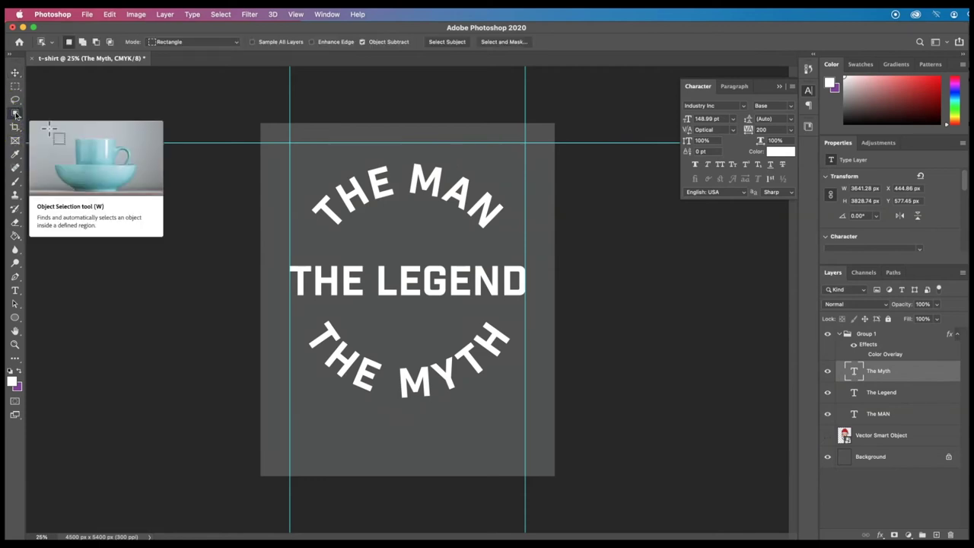
{"action": "left_click_drag", "start_coordinate": [15, 114], "coordinate": [50, 131]}
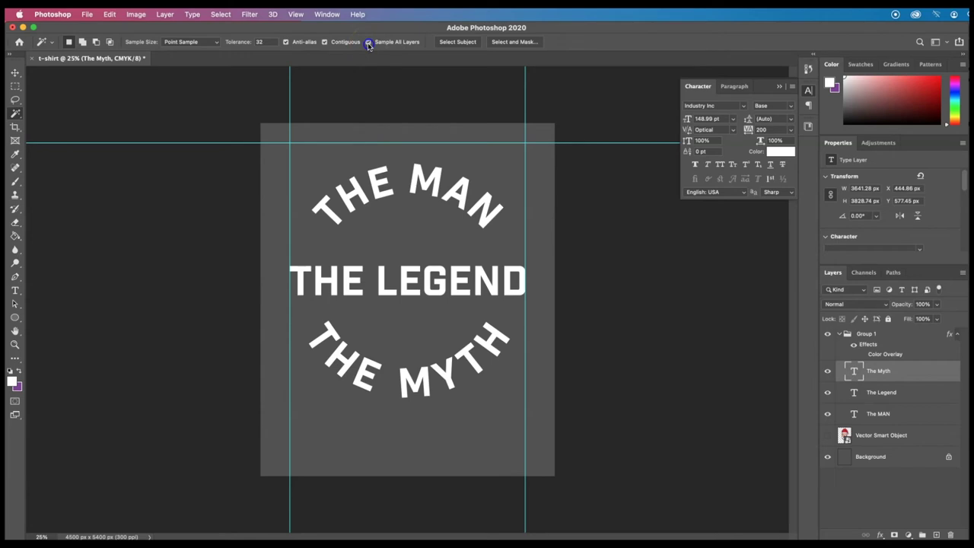
{"action": "left_click", "coordinate": [325, 42]}
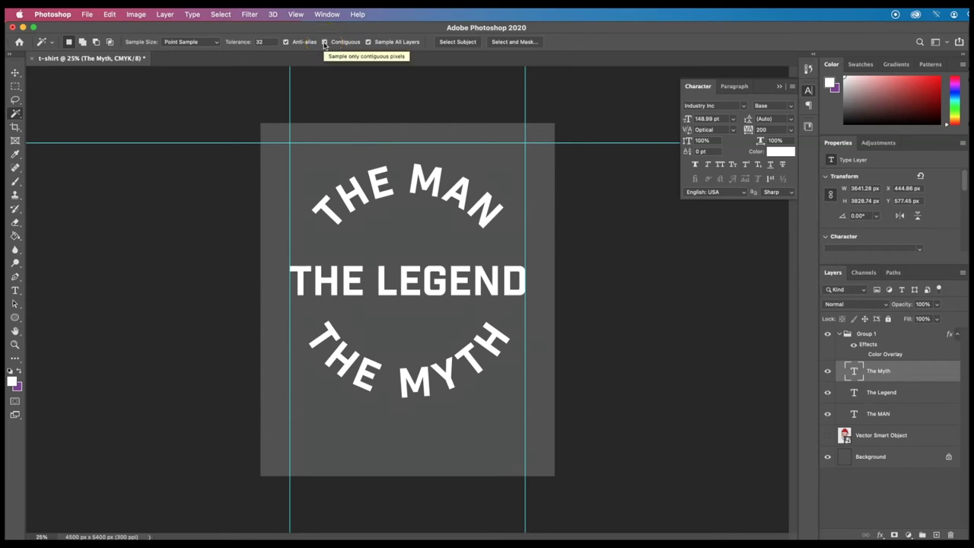
{"action": "left_click_drag", "start_coordinate": [325, 152], "coordinate": [322, 204]}
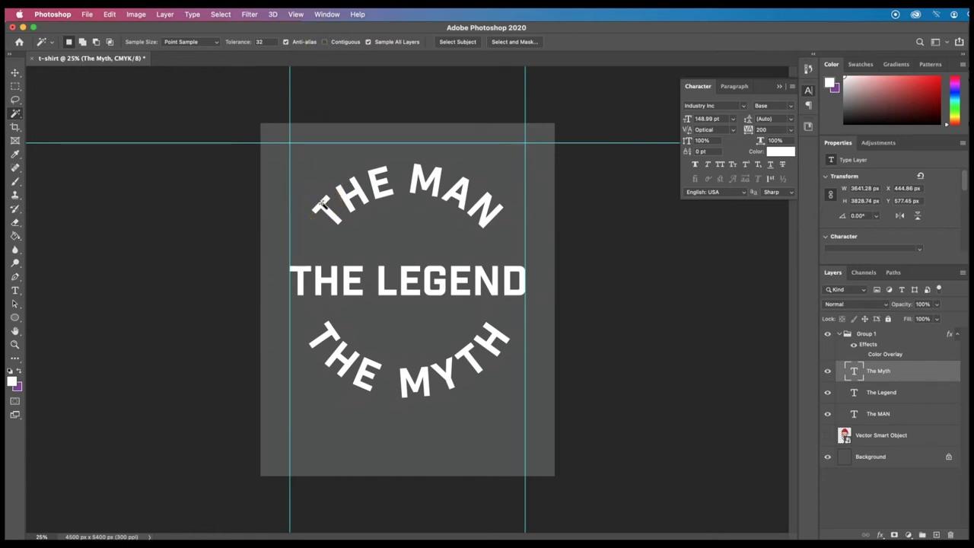
{"action": "left_click", "coordinate": [322, 204]}
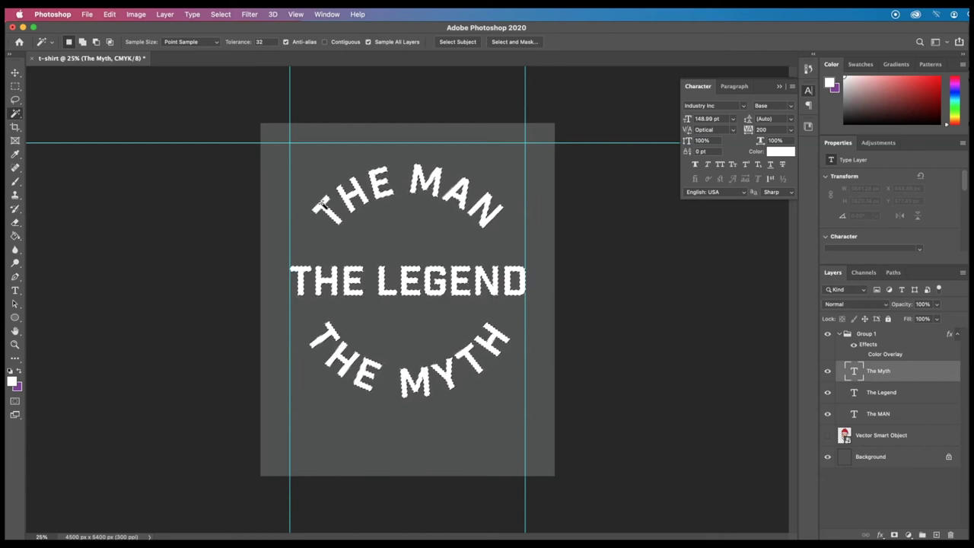
Expand the lettering selection by 20 pixels.
{"action": "left_click", "coordinate": [223, 14]}
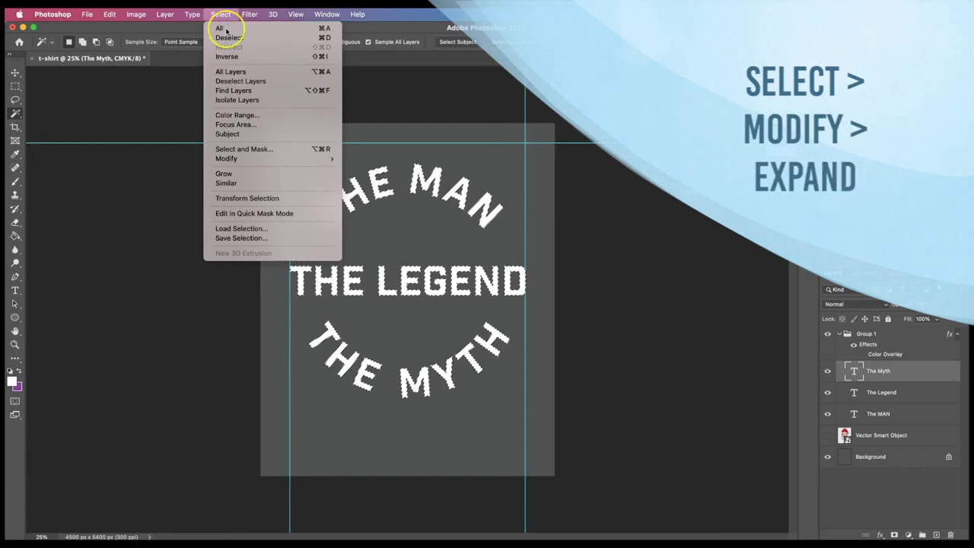
{"action": "mouse_move", "coordinate": [249, 160]}
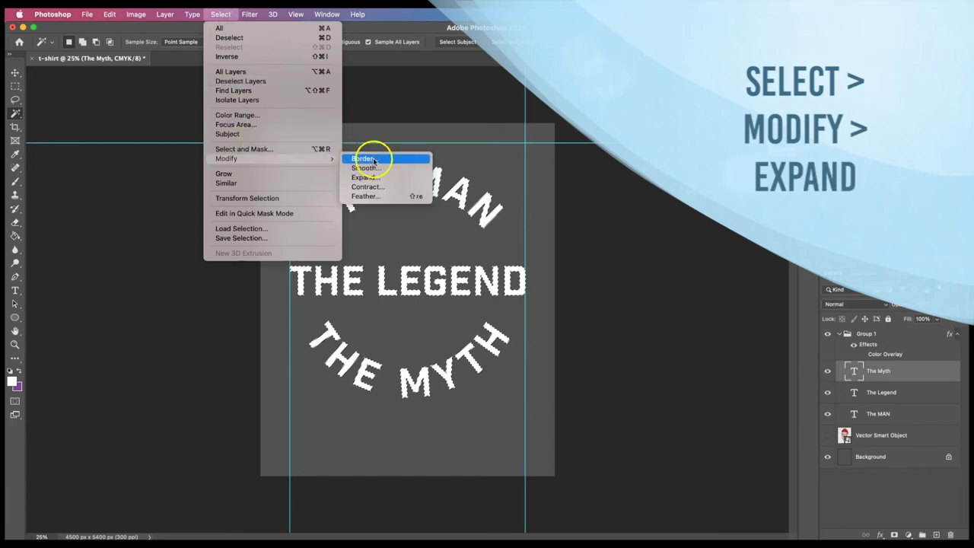
{"action": "left_click", "coordinate": [365, 178]}
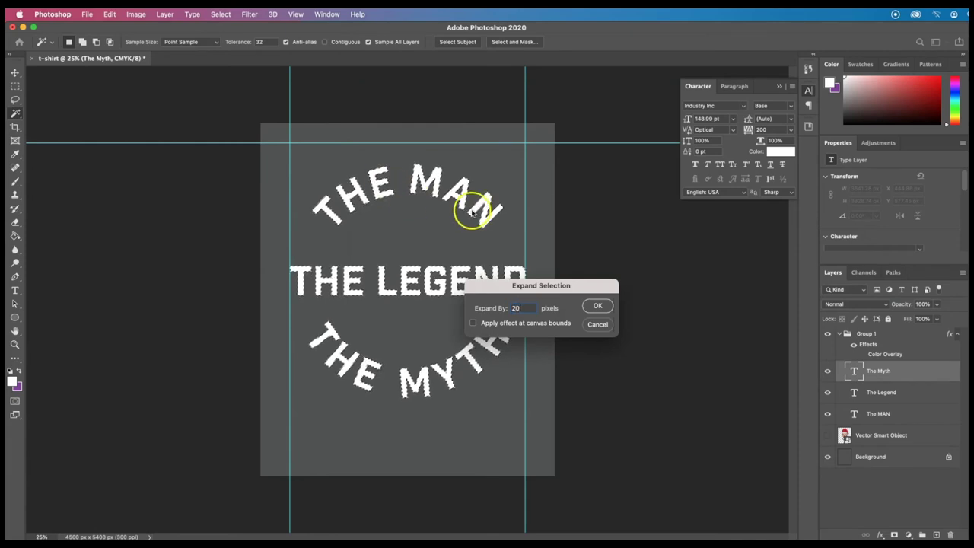
{"action": "left_click", "coordinate": [594, 305]}
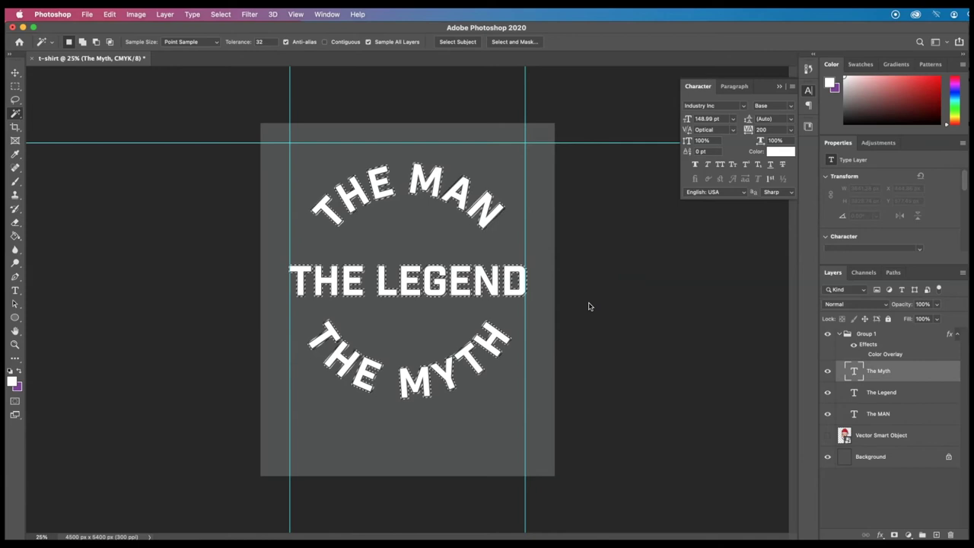
Show the Santa layer again and add a layer mask to it that hides the expanded lettering selection.
{"action": "left_click", "coordinate": [828, 436]}
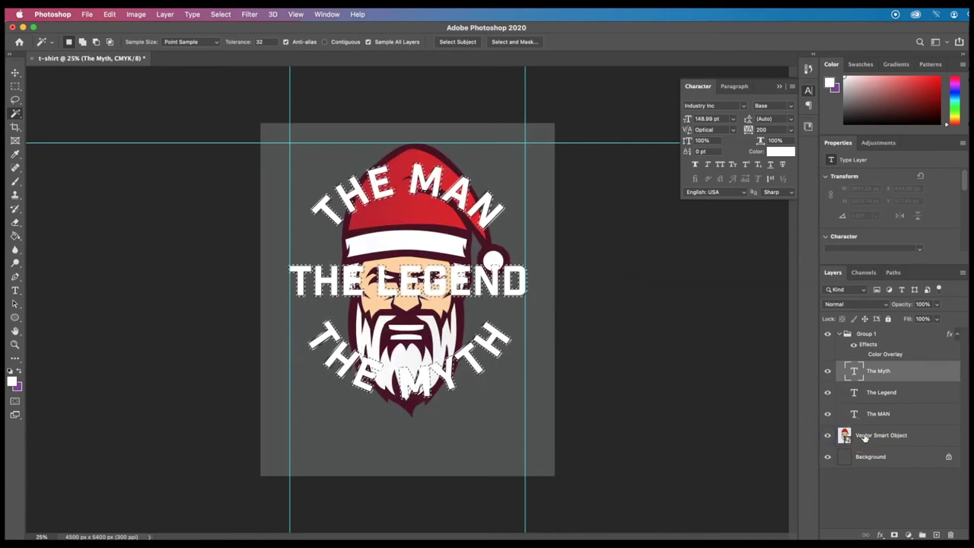
{"action": "left_click", "coordinate": [864, 437]}
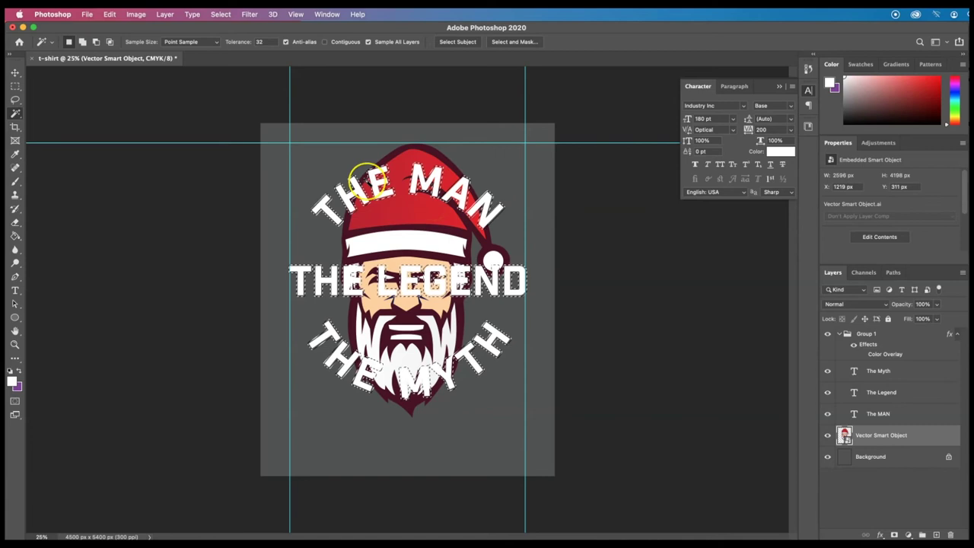
{"action": "left_click", "coordinate": [164, 14]}
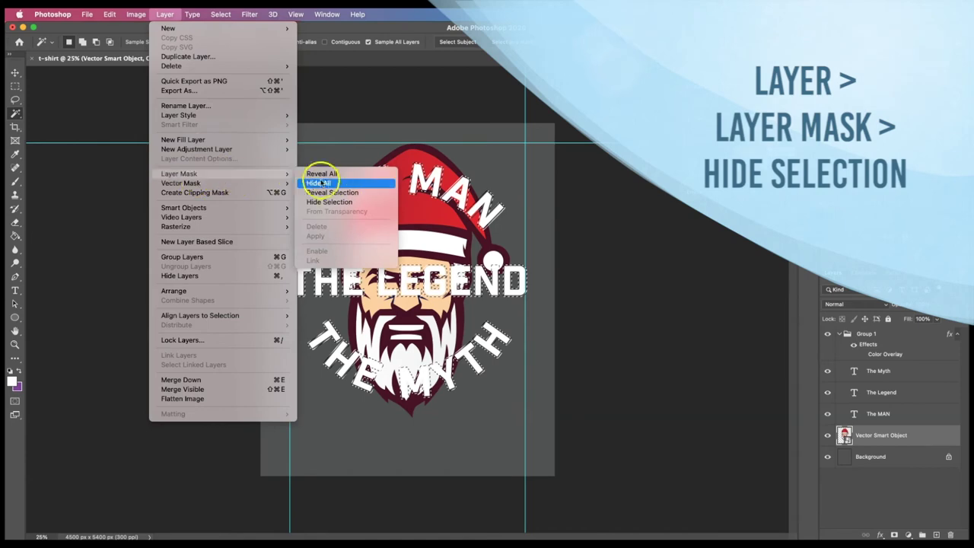
{"action": "left_click", "coordinate": [331, 203]}
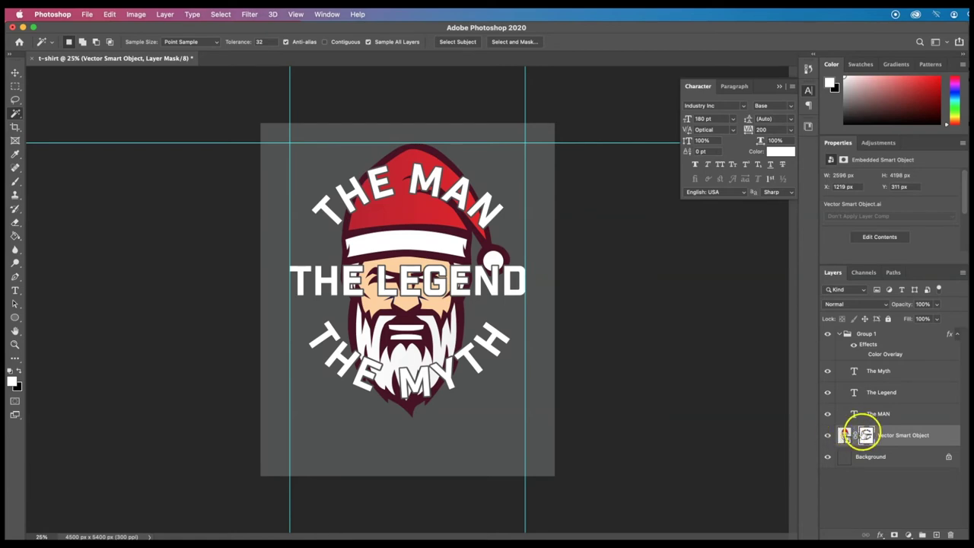
Unlink the Santa artwork from its layer mask and move only the artwork up behind the lettering.
{"action": "left_click", "coordinate": [855, 435]}
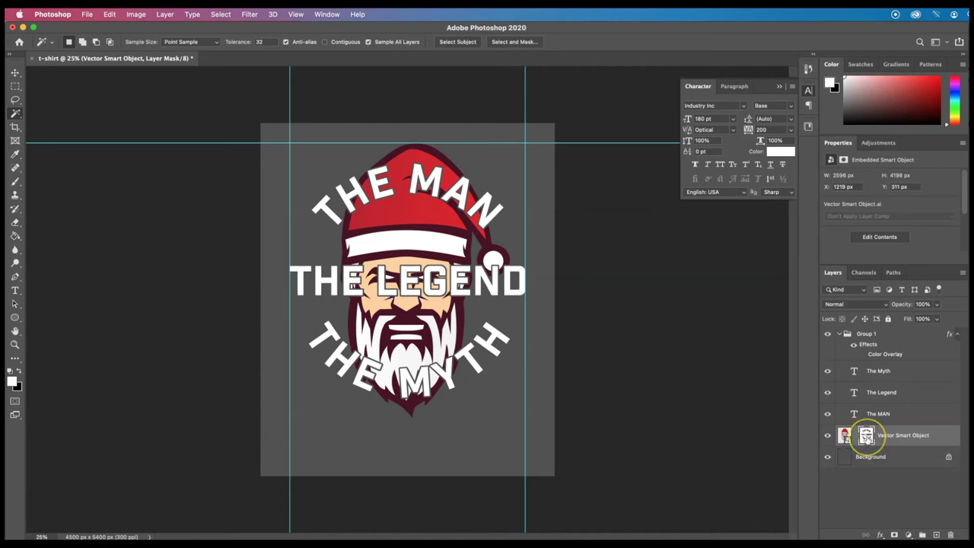
{"action": "left_click", "coordinate": [845, 435]}
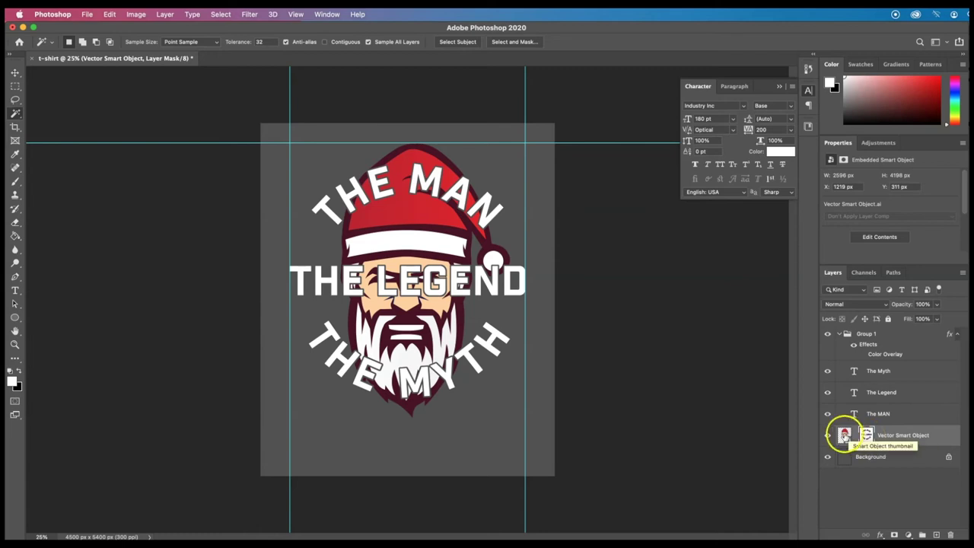
{"action": "left_click", "coordinate": [15, 72]}
{"action": "left_click_drag", "start_coordinate": [409, 301], "coordinate": [432, 299]}
Move the text group and masked Santa layer down together until the hat meets the horizontal guide, and relink the mask.
{"action": "left_click", "coordinate": [726, 337]}
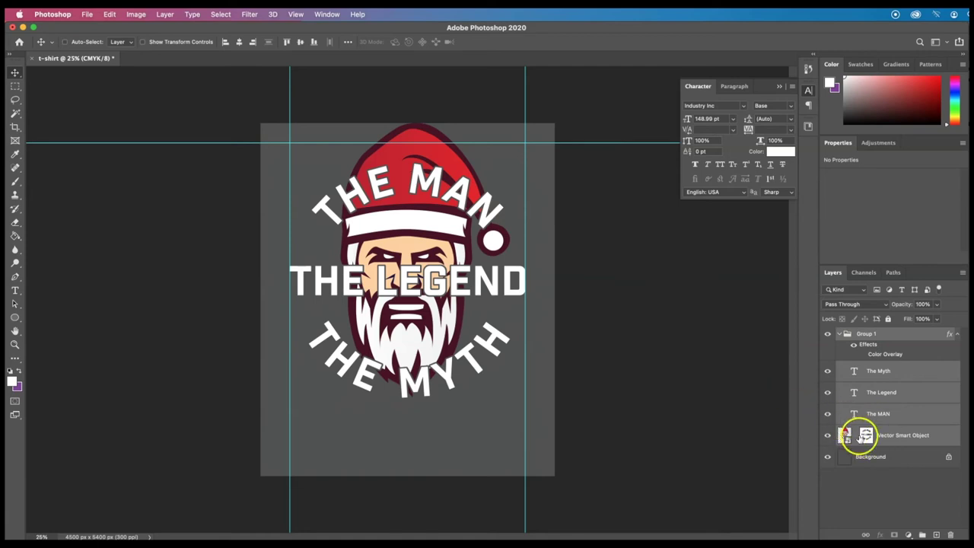
{"action": "left_click_drag", "start_coordinate": [405, 181], "coordinate": [409, 215]}
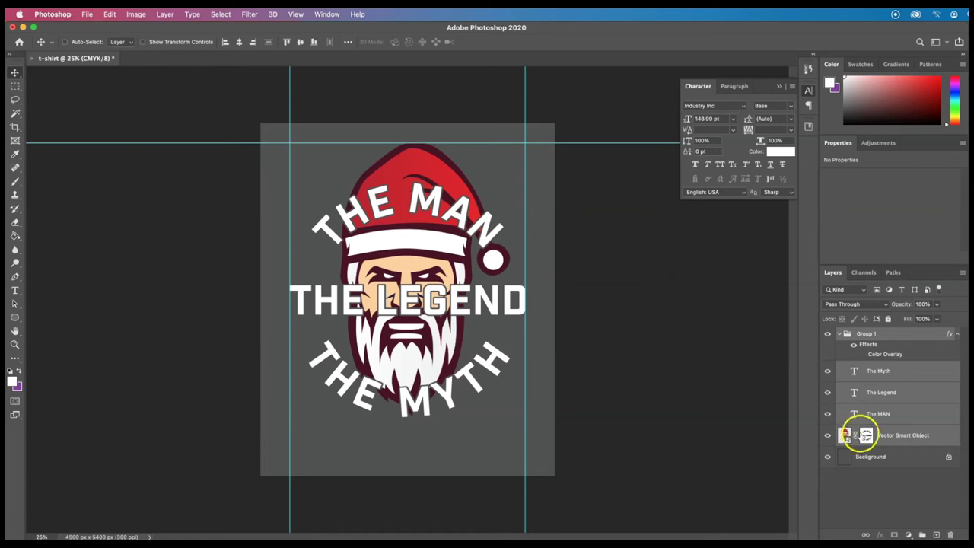
Put the masked Santa layer into its own group and add an empty layer mask to that group.
{"action": "left_click", "coordinate": [865, 434]}
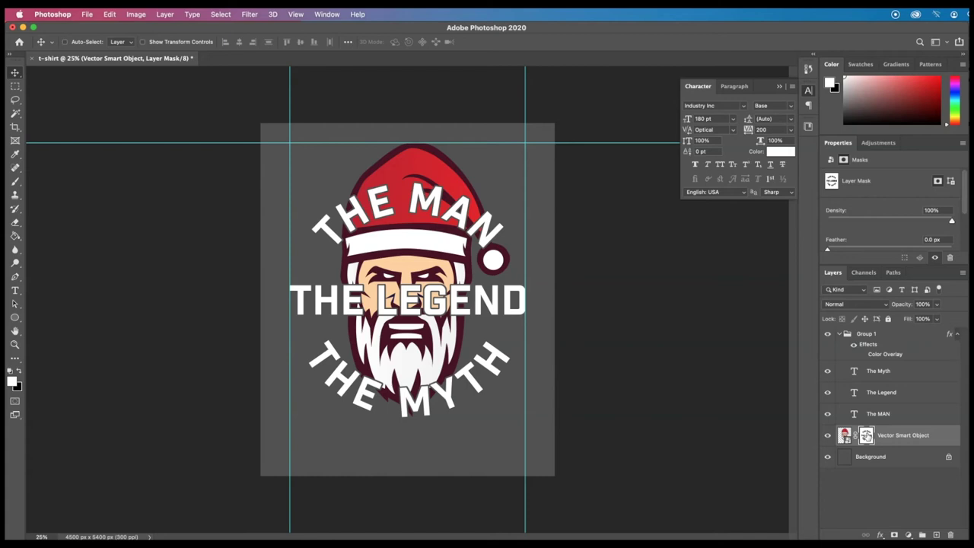
{"action": "key", "text": "super+g"}
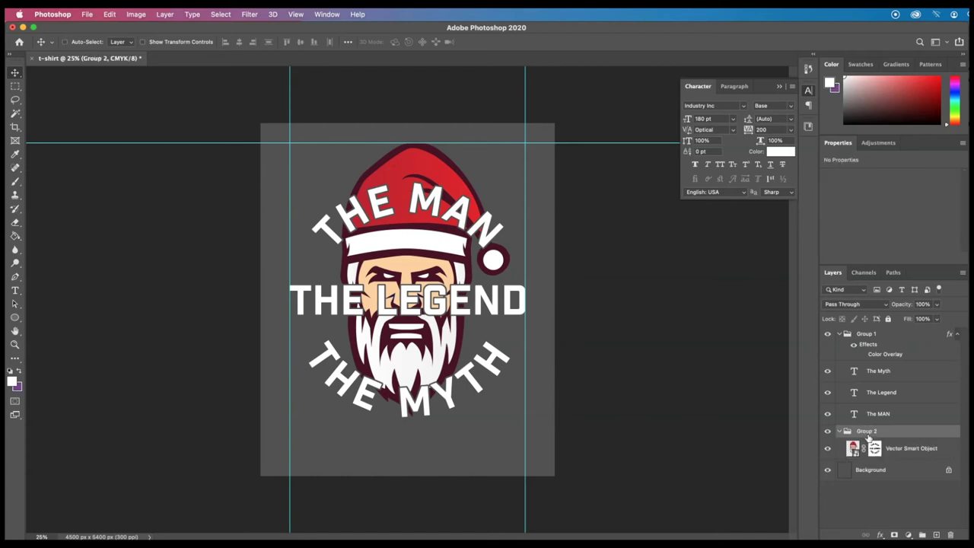
{"action": "left_click", "coordinate": [895, 535]}
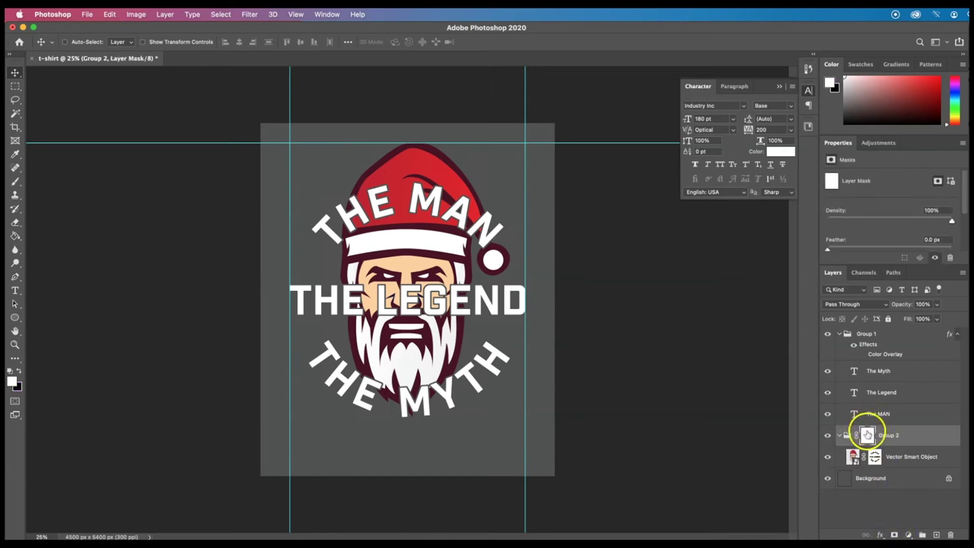
{"action": "left_click_drag", "start_coordinate": [868, 434], "coordinate": [875, 457]}
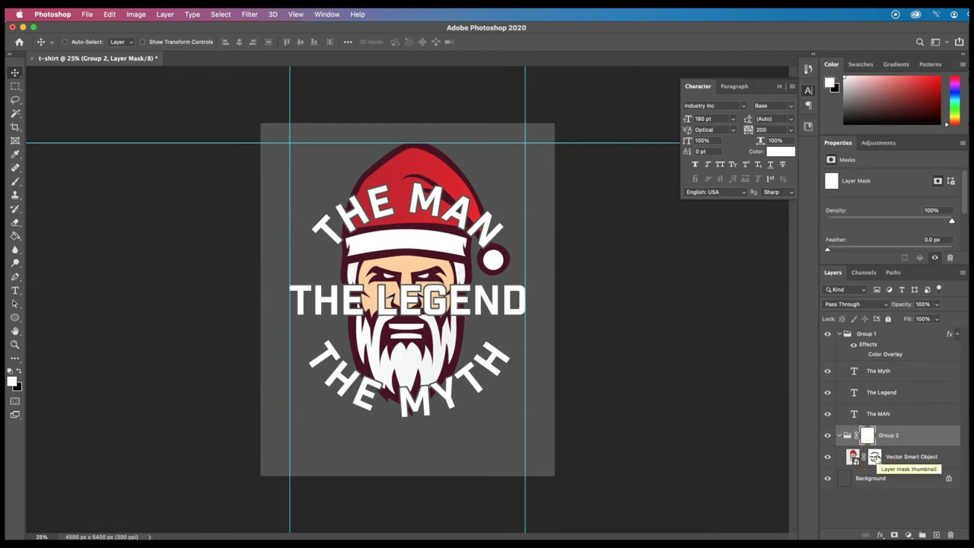
Set up the distress 1 vertical brush at 5000 px with black as foreground and white as background colour.
{"action": "key", "text": "b"}
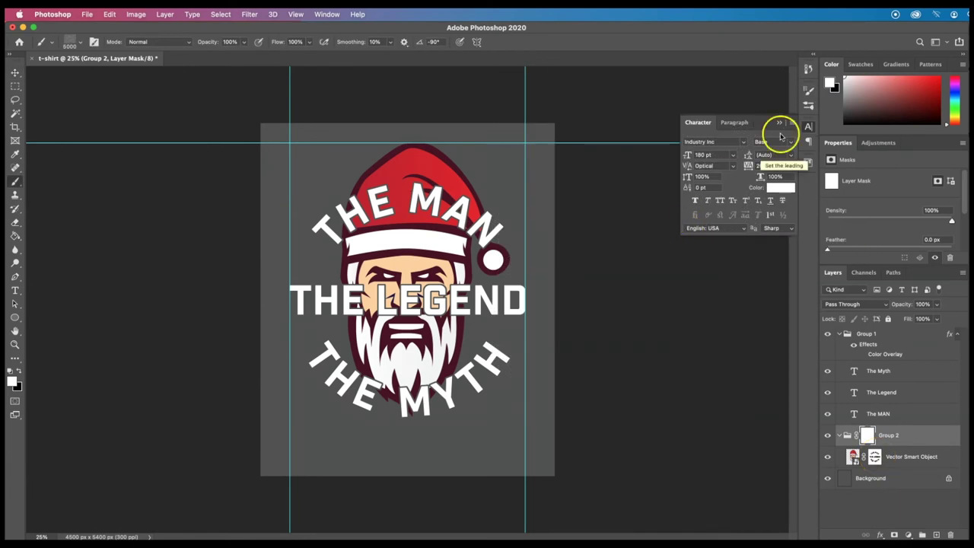
{"action": "left_click", "coordinate": [810, 107]}
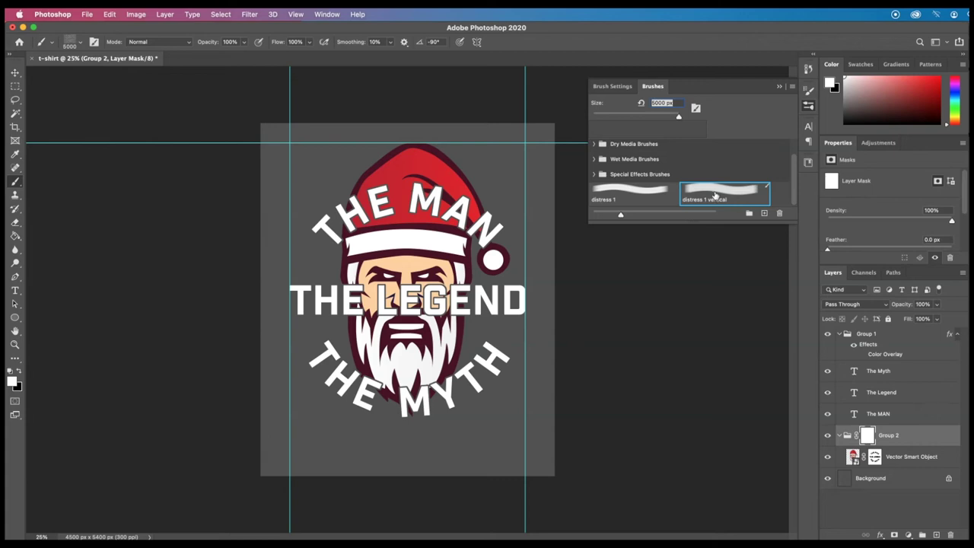
{"action": "left_click", "coordinate": [15, 384]}
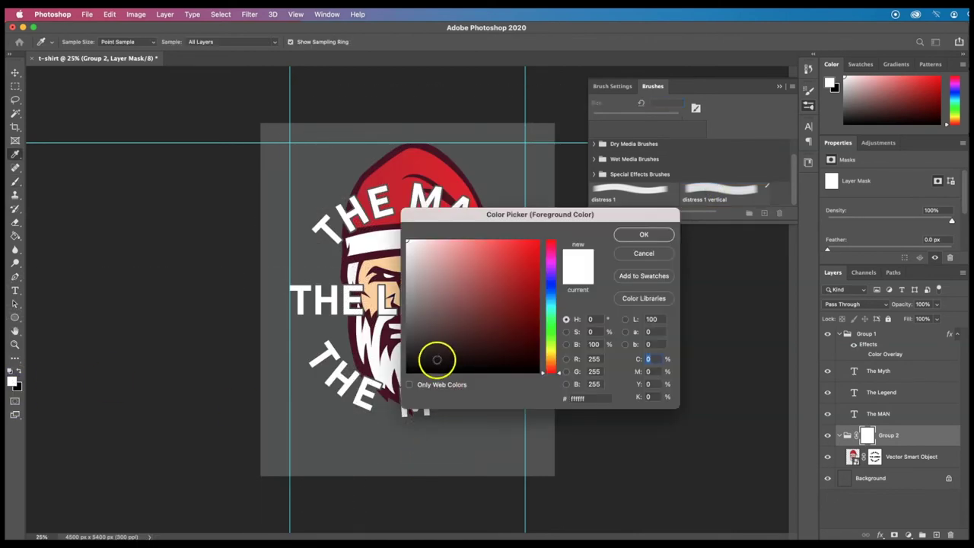
{"action": "left_click", "coordinate": [437, 360]}
{"action": "left_click", "coordinate": [632, 237]}
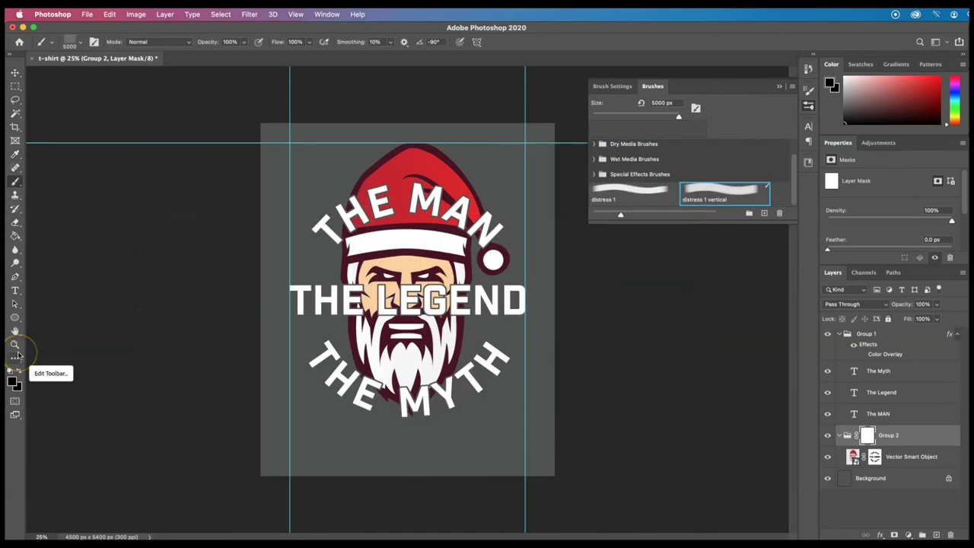
{"action": "left_click", "coordinate": [19, 371]}
{"action": "left_click", "coordinate": [19, 370]}
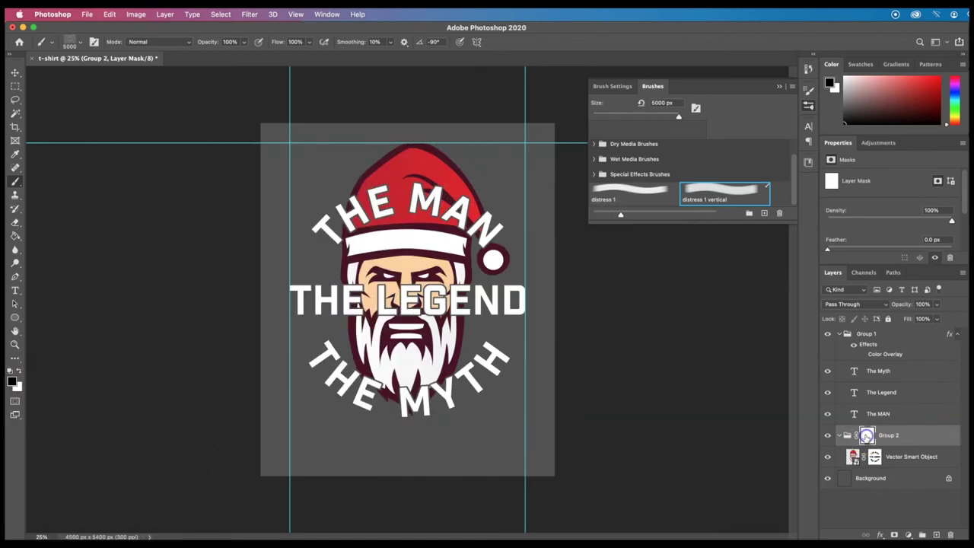
Stamp the distress brush in black over the Santa on the layer mask of Group 2.
{"action": "left_click", "coordinate": [407, 301]}
{"action": "left_click", "coordinate": [408, 301]}
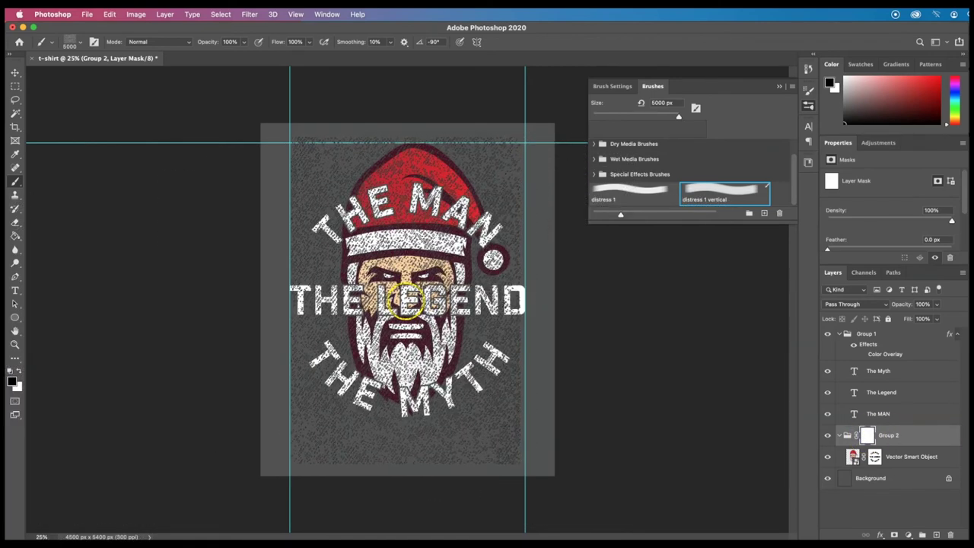
{"action": "left_click", "coordinate": [408, 302]}
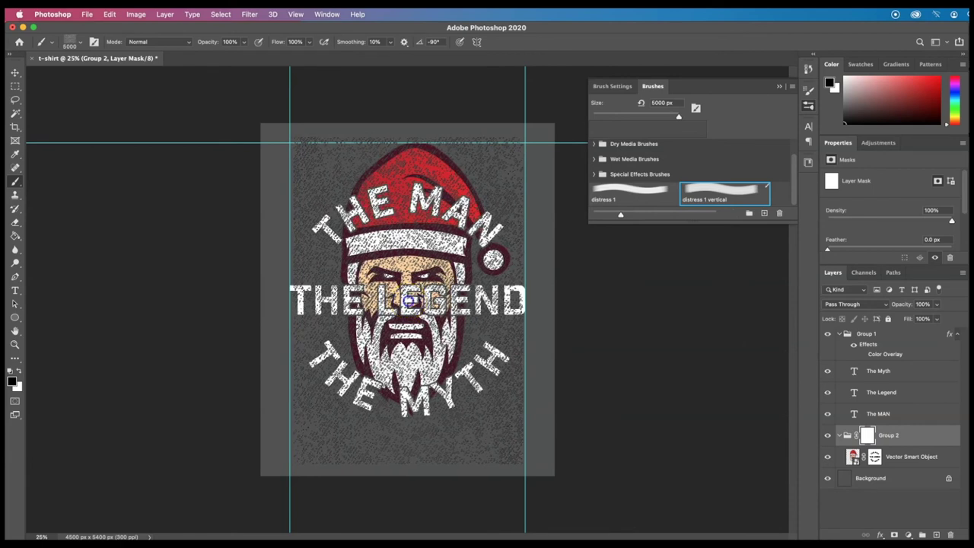
{"action": "left_click", "coordinate": [882, 430], "text": "shift"}
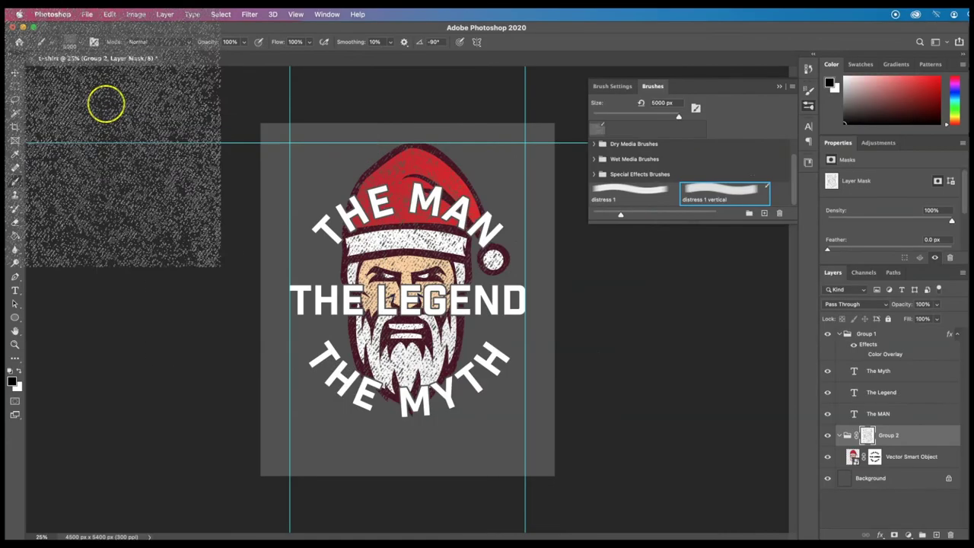
Rotate the distress brush to 89° and stamp it over the Santa again on the same group mask.
{"action": "left_click", "coordinate": [78, 39]}
{"action": "left_click_drag", "start_coordinate": [44, 73], "coordinate": [36, 66]}
{"action": "left_click", "coordinate": [348, 191]}
{"action": "left_click", "coordinate": [408, 293]}
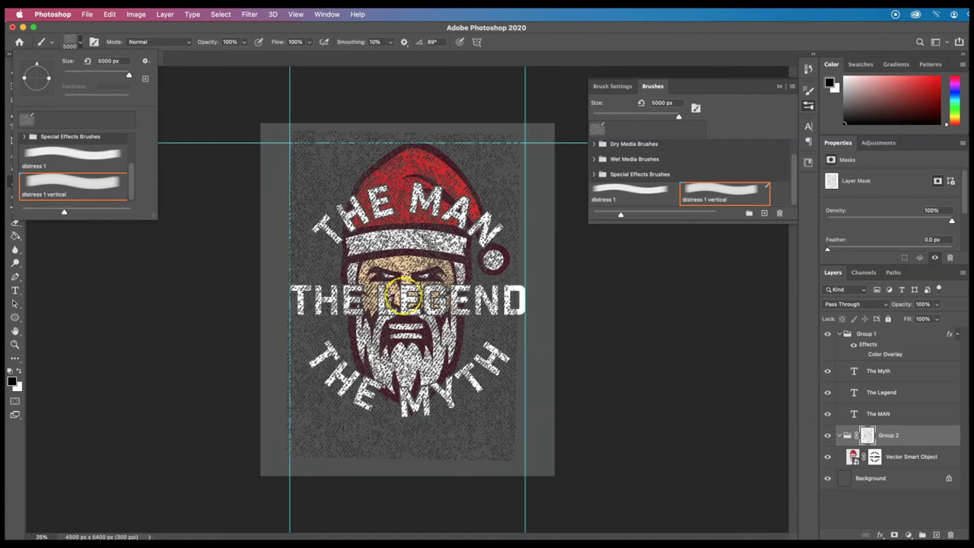
{"action": "left_click", "coordinate": [548, 374]}
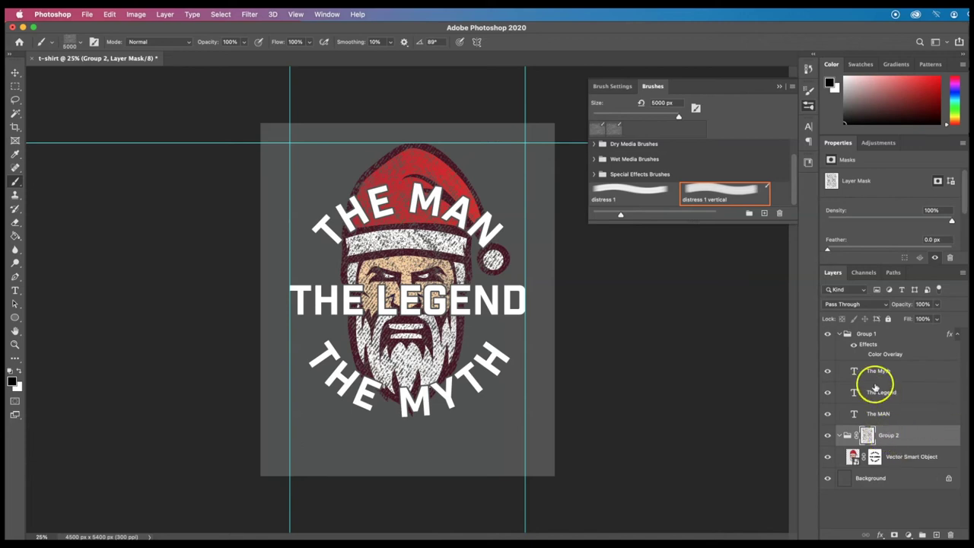
Add a second Color Overlay to the text group's layer style and pick bright green #1ce934 as its colour.
{"action": "left_click", "coordinate": [883, 358]}
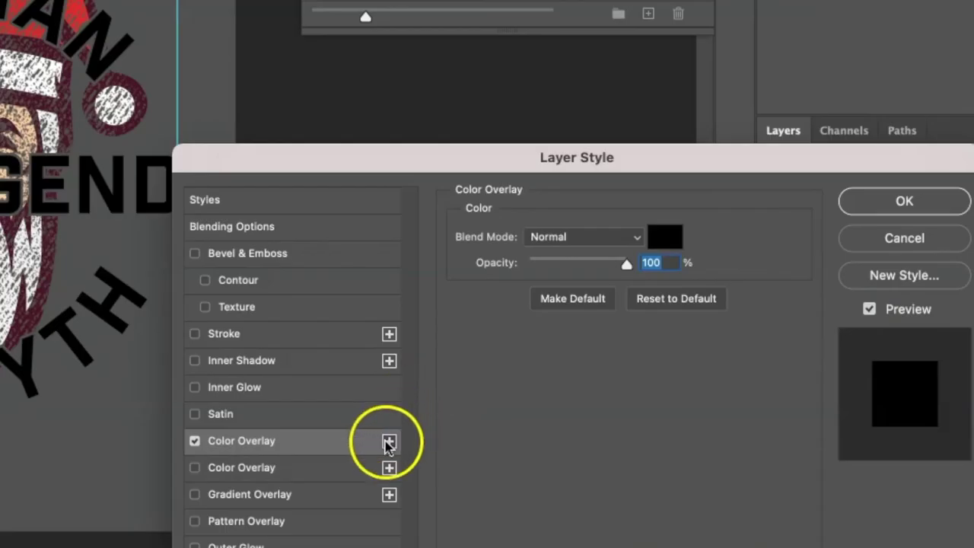
{"action": "left_click", "coordinate": [389, 442]}
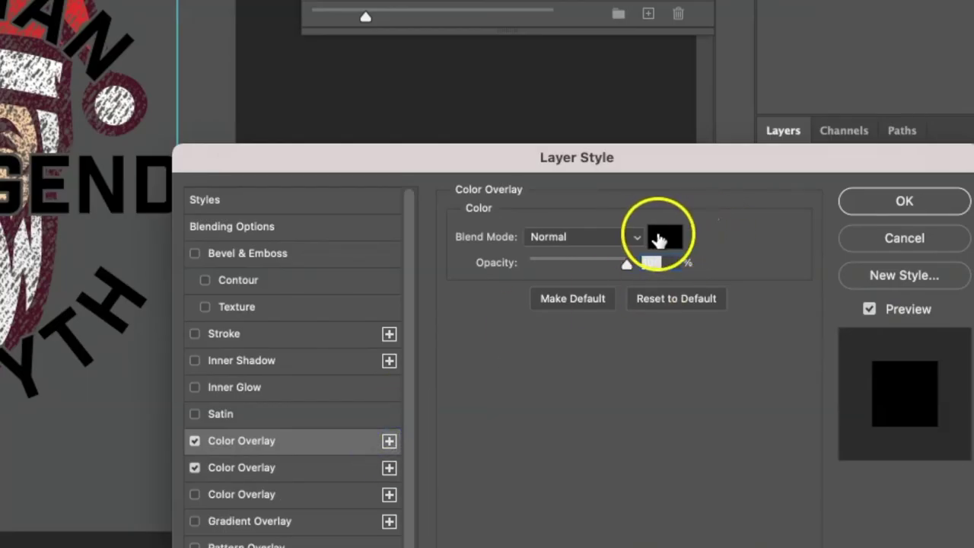
{"action": "left_click", "coordinate": [660, 238]}
{"action": "mouse_move", "coordinate": [182, 211]}
{"action": "left_mouse_down"}
{"action": "mouse_move", "coordinate": [205, 162]}
{"action": "mouse_move", "coordinate": [194, 82]}
{"action": "mouse_move", "coordinate": [204, 67]}
{"action": "left_mouse_up"}
{"action": "left_click_drag", "start_coordinate": [233, 217], "coordinate": [233, 235]}
{"action": "left_click", "coordinate": [280, 113]}
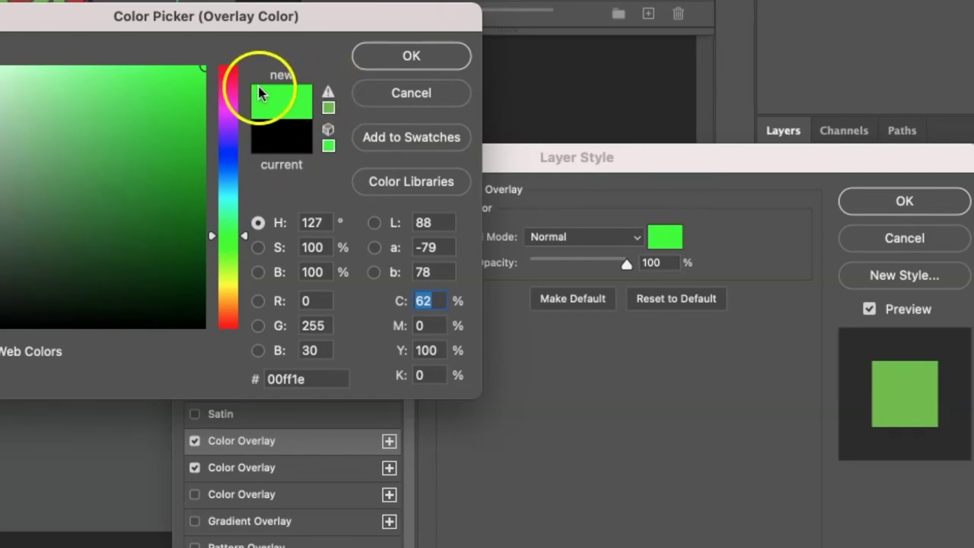
{"action": "left_click", "coordinate": [175, 88]}
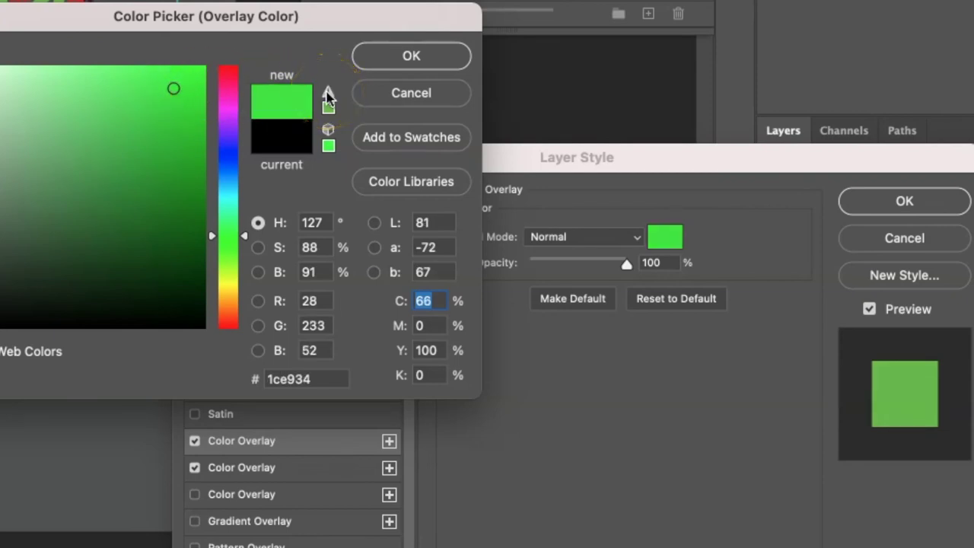
Replace the overlay green with its in-gamut equivalent #5fbb46 and apply the layer style to the text group.
{"action": "mouse_move", "coordinate": [327, 94]}
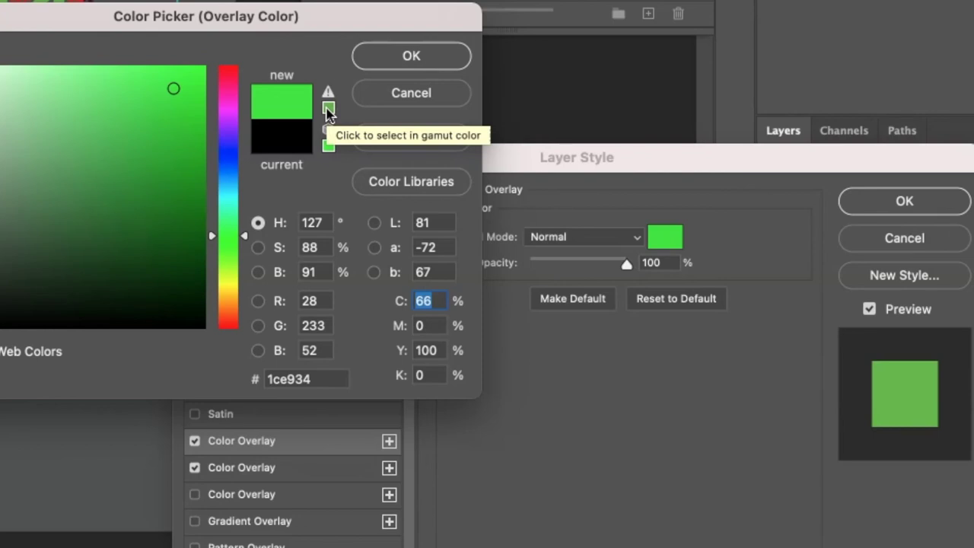
{"action": "left_click", "coordinate": [328, 110]}
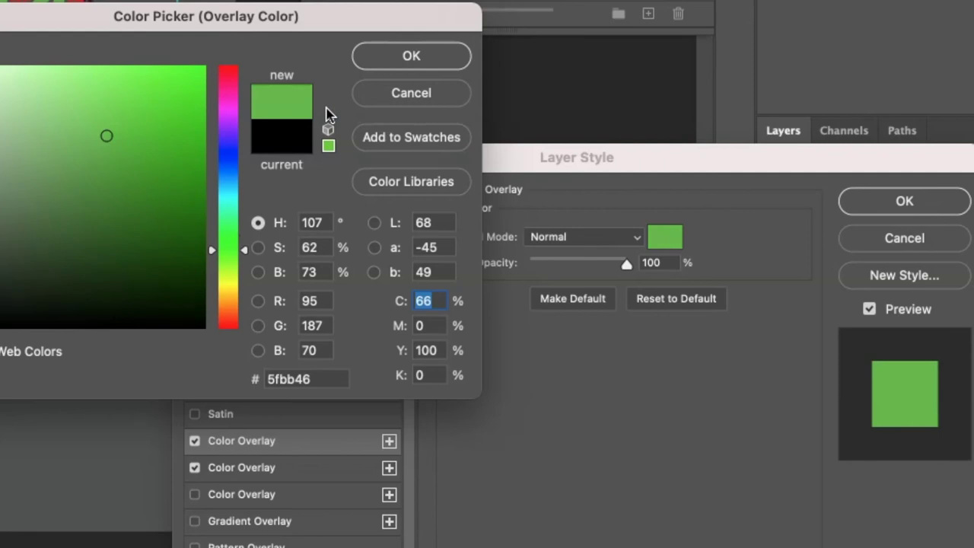
{"action": "left_click", "coordinate": [405, 58]}
{"action": "left_click", "coordinate": [856, 201]}
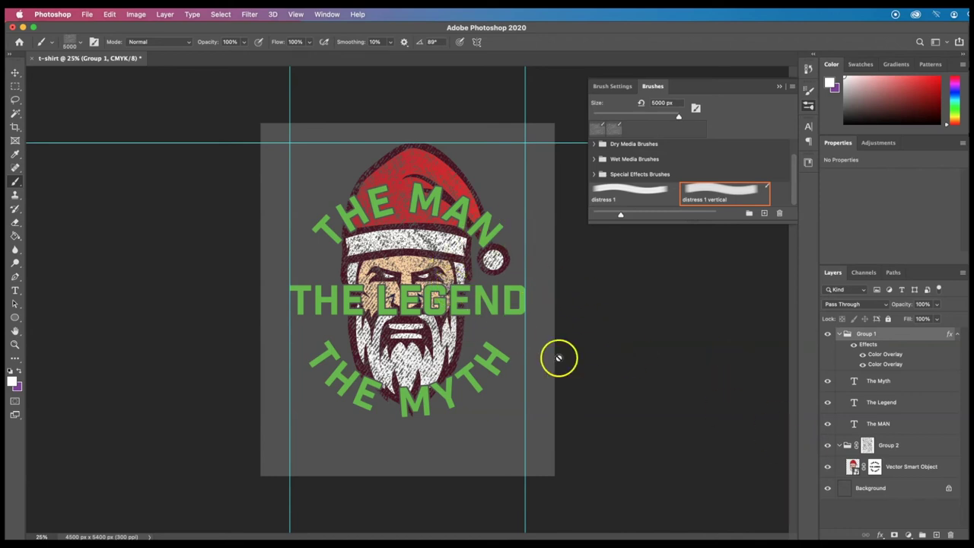
Hide the Background layer and start a quick export of the t-shirt design as PNG.
{"action": "left_click", "coordinate": [827, 489]}
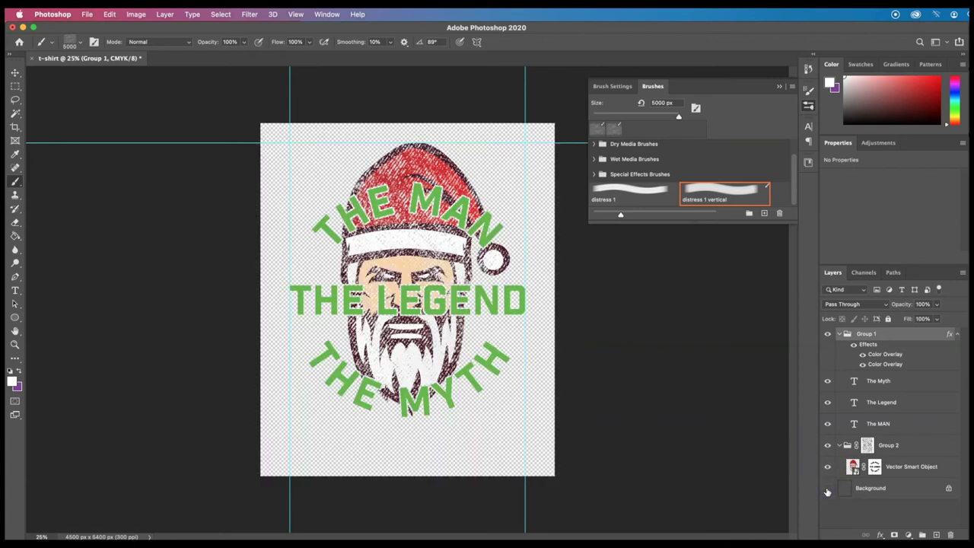
{"action": "left_click", "coordinate": [86, 15]}
{"action": "left_click", "coordinate": [132, 153]}
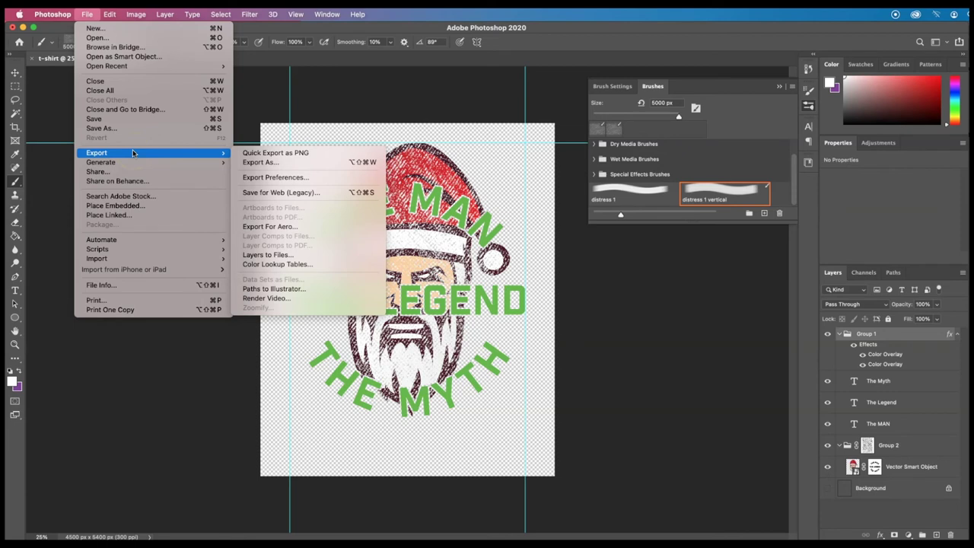
{"action": "left_click", "coordinate": [124, 127]}
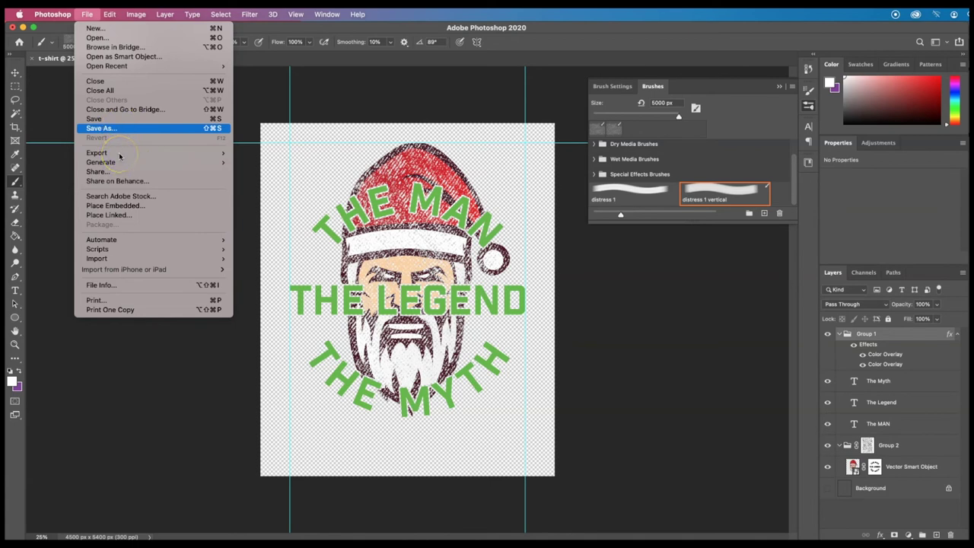
{"action": "mouse_move", "coordinate": [120, 156]}
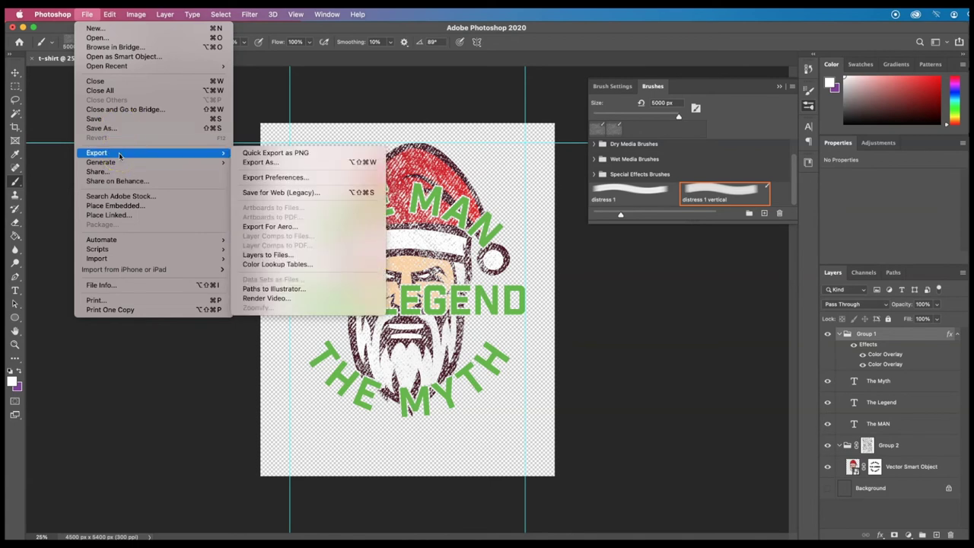
{"action": "left_click", "coordinate": [243, 155]}
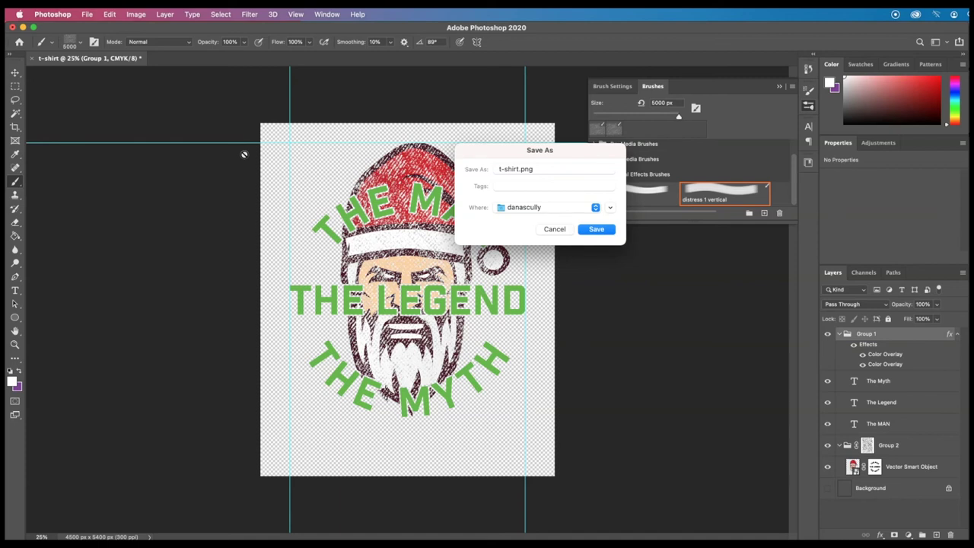
Name the exported file the-man-the-myth-santa_shirt.png and save it.
{"action": "left_click", "coordinate": [522, 170]}
{"action": "left_click", "coordinate": [519, 169]}
{"action": "left_click_drag", "start_coordinate": [519, 169], "coordinate": [457, 163]}
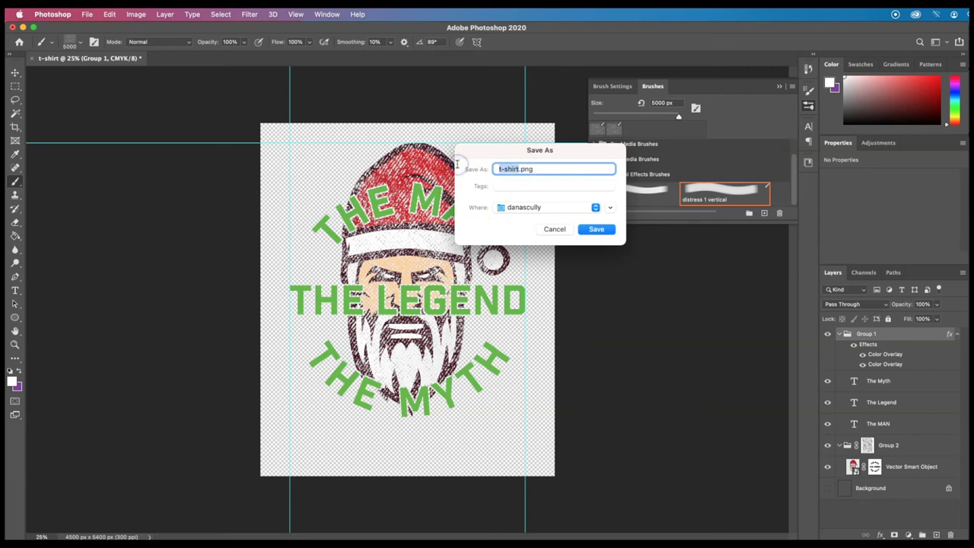
{"action": "type", "text": "the"}
{"action": "type", "text": "-man"}
{"action": "type", "text": "-the"}
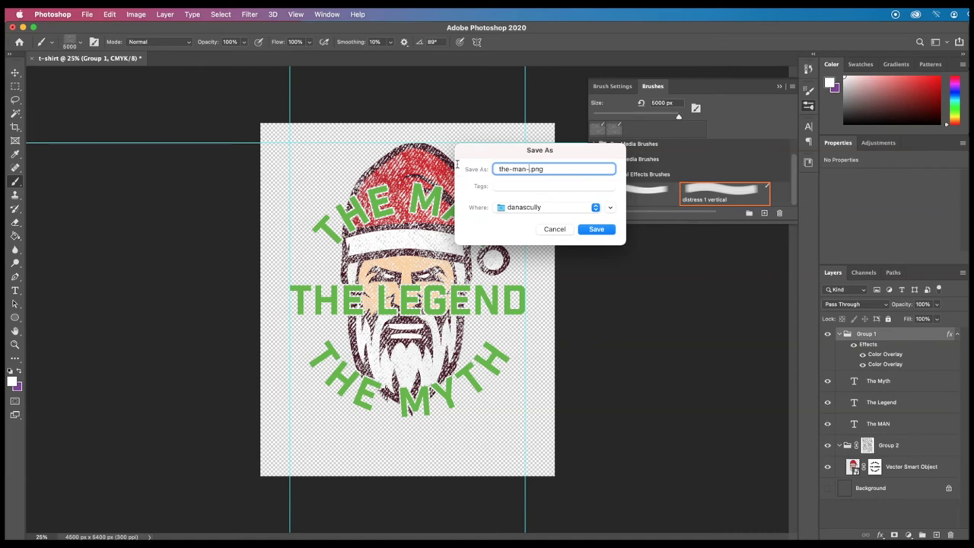
{"action": "type", "text": "-myth-santa_"}
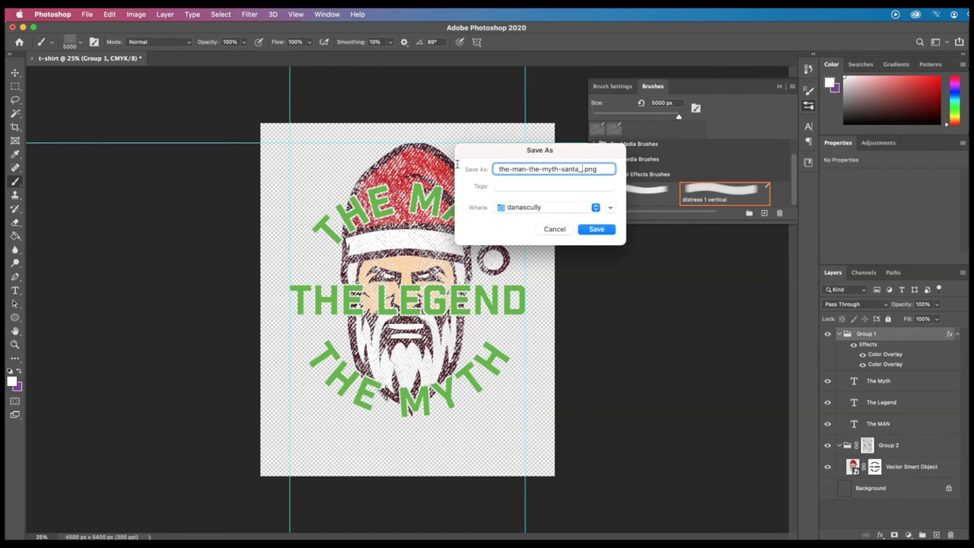
{"action": "type", "text": "design"}
{"action": "left_click", "coordinate": [588, 232]}
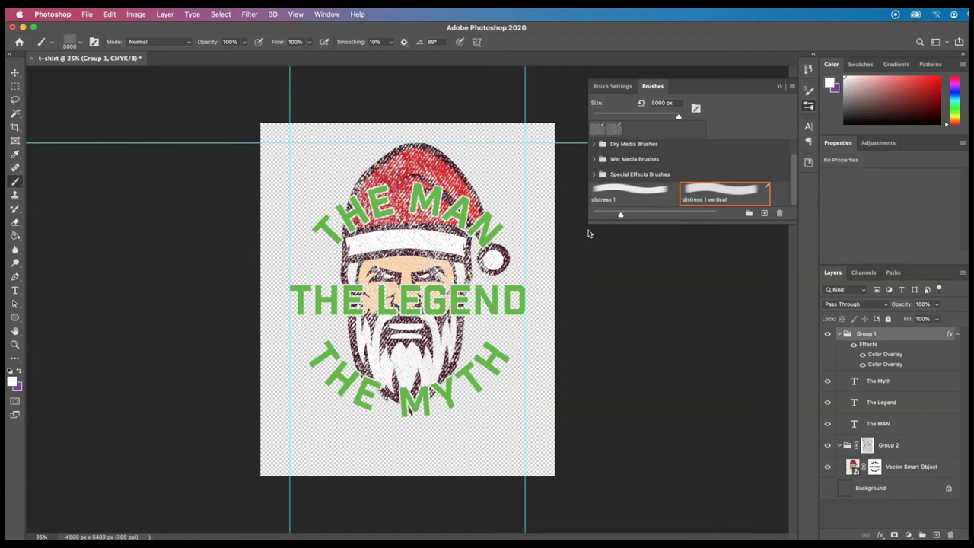
Open the exported the-man-the-myth-santa_shirt.png and switch to the Move tool.
{"action": "key", "text": "super+s"}
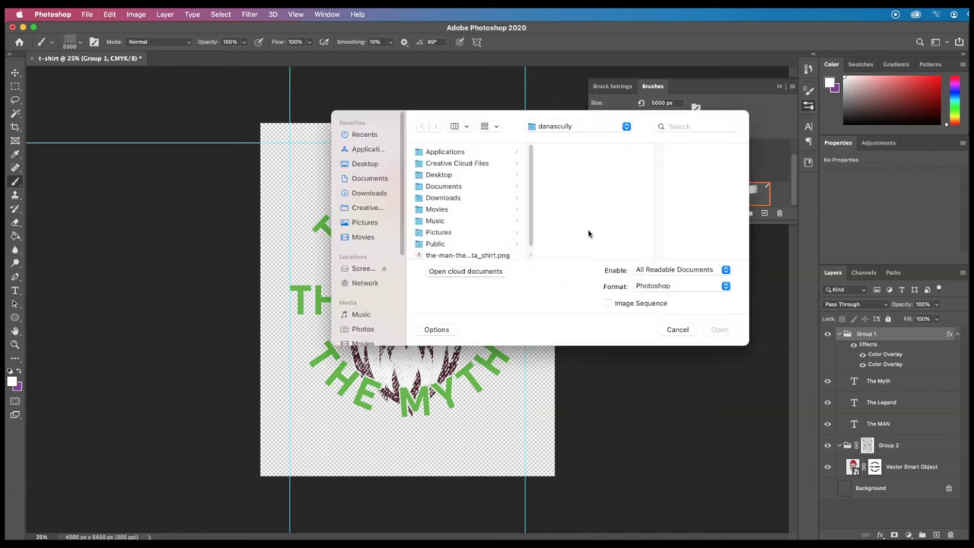
{"action": "left_click", "coordinate": [592, 232]}
{"action": "left_click", "coordinate": [571, 221]}
{"action": "left_click", "coordinate": [479, 255]}
{"action": "left_click", "coordinate": [716, 330]}
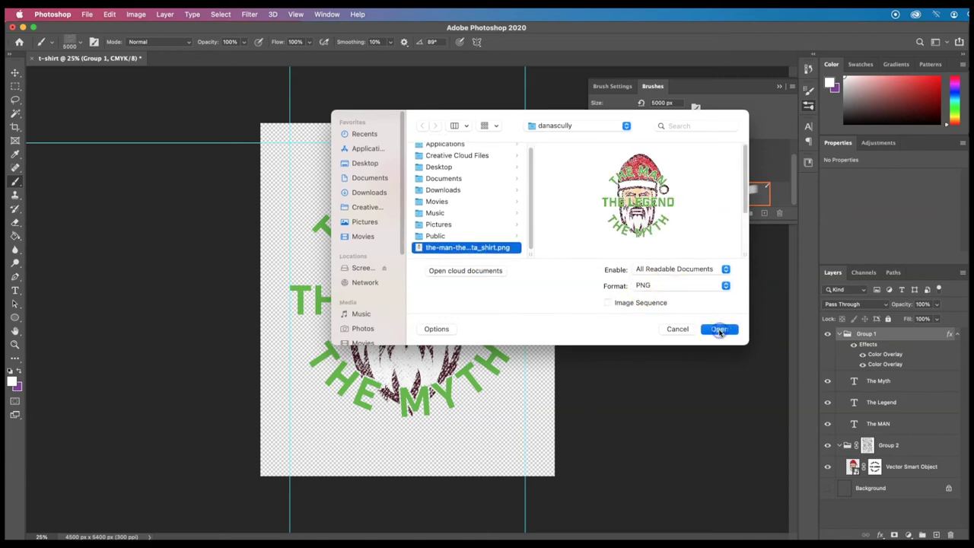
{"action": "left_click_drag", "start_coordinate": [554, 257], "coordinate": [272, 131]}
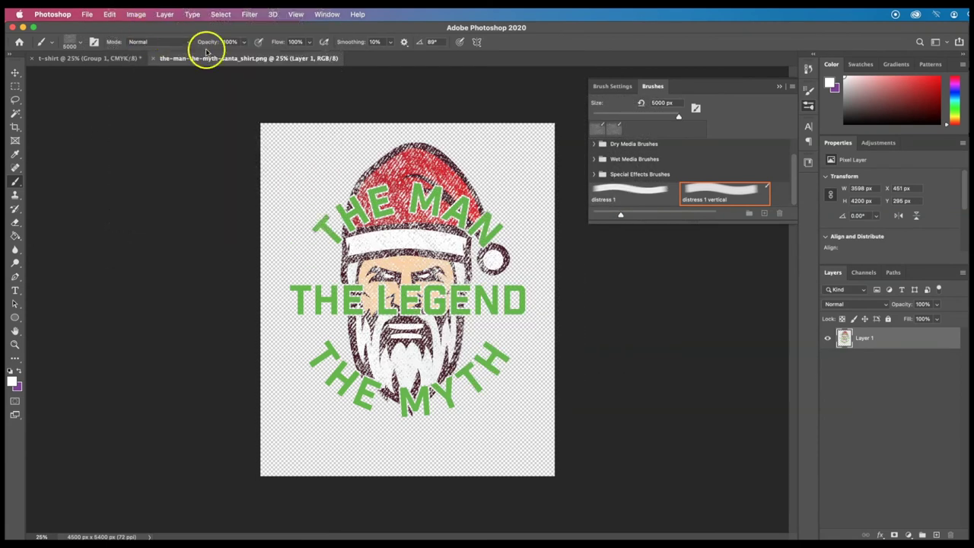
{"action": "left_click", "coordinate": [15, 71]}
{"action": "left_click", "coordinate": [201, 172]}
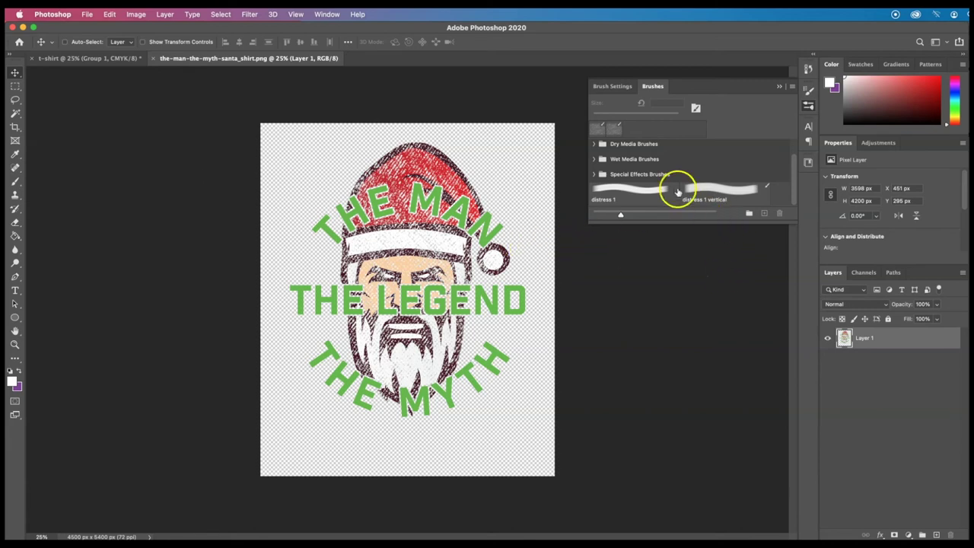
Show the Actions list, enlarge it and collapse the Default Actions set.
{"action": "left_click", "coordinate": [326, 15]}
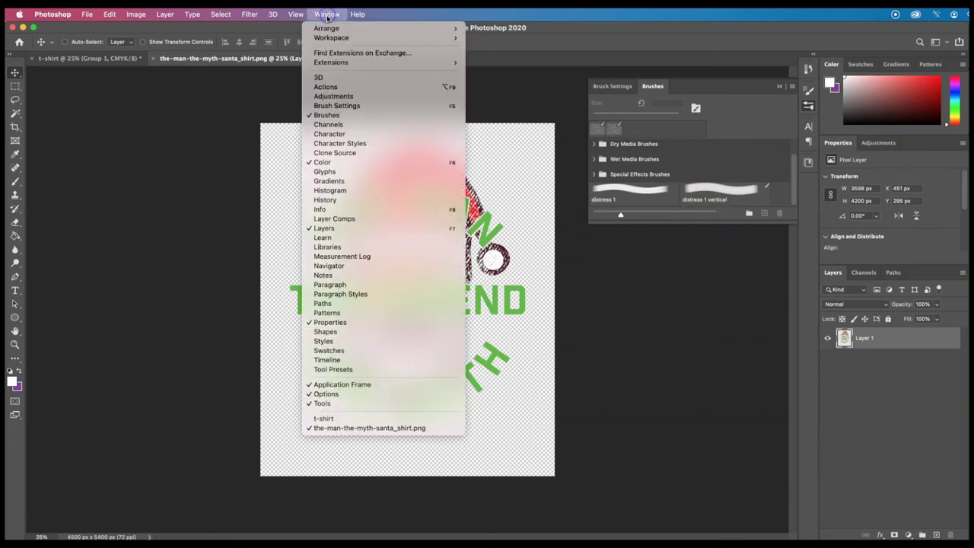
{"action": "left_click", "coordinate": [325, 87]}
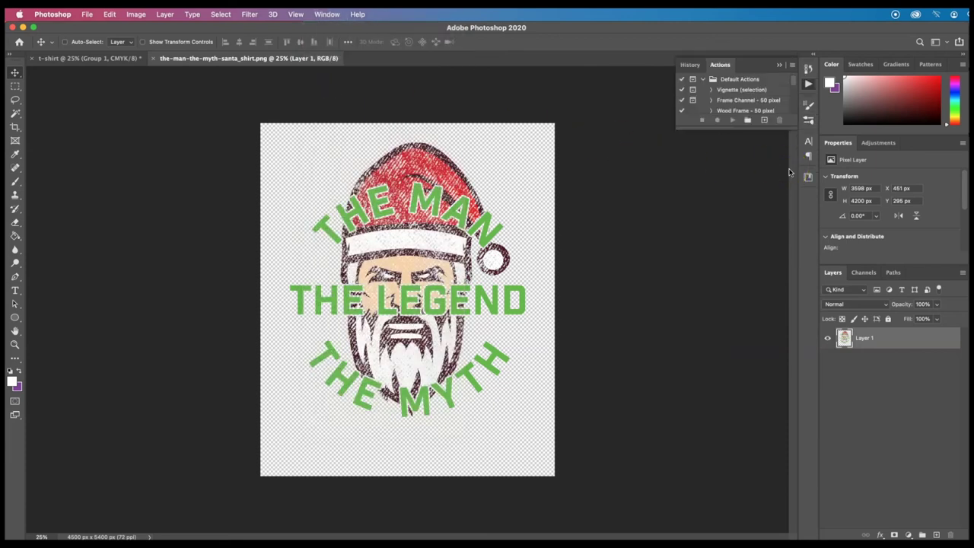
{"action": "mouse_move", "coordinate": [774, 128]}
{"action": "left_mouse_down"}
{"action": "mouse_move", "coordinate": [769, 266]}
{"action": "mouse_move", "coordinate": [770, 228]}
{"action": "left_mouse_up"}
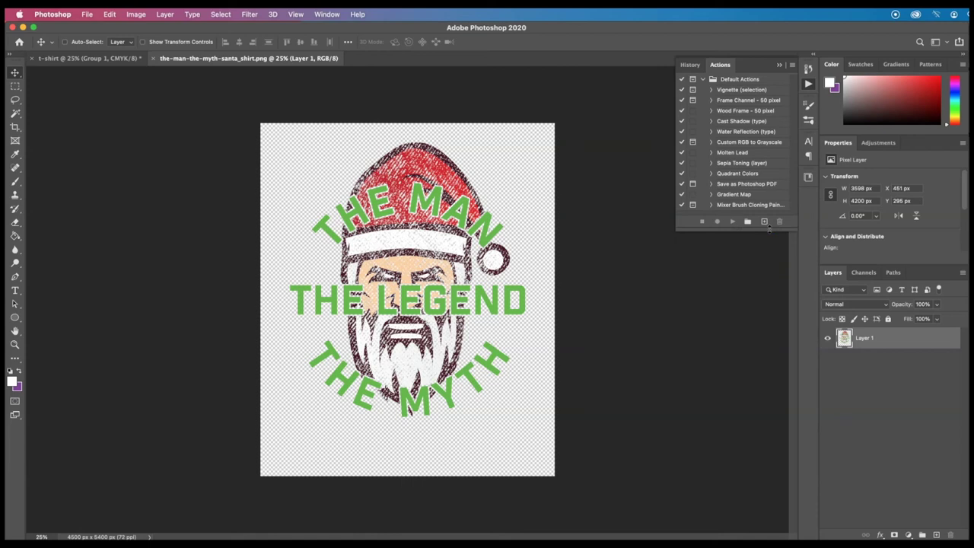
{"action": "left_click", "coordinate": [702, 79]}
{"action": "left_click", "coordinate": [720, 65]}
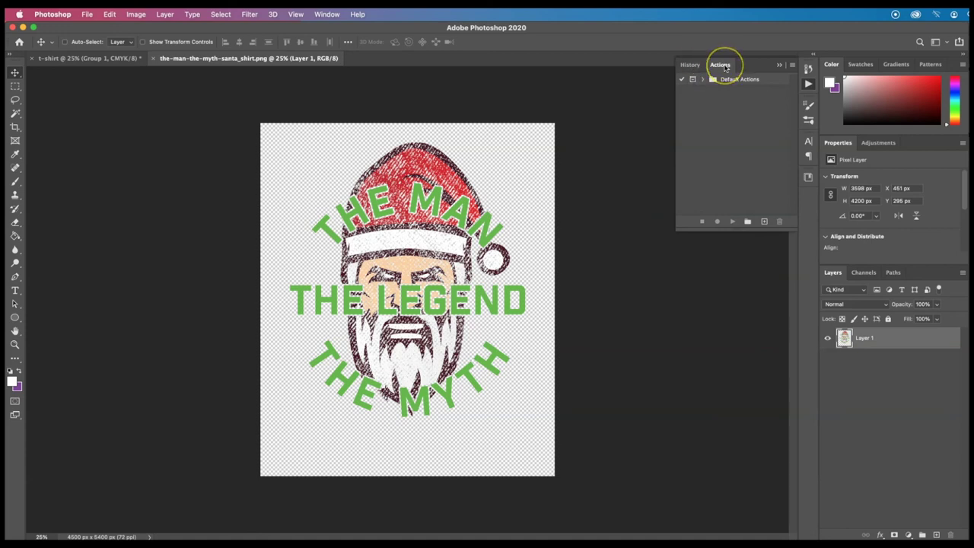
{"action": "left_click", "coordinate": [326, 14]}
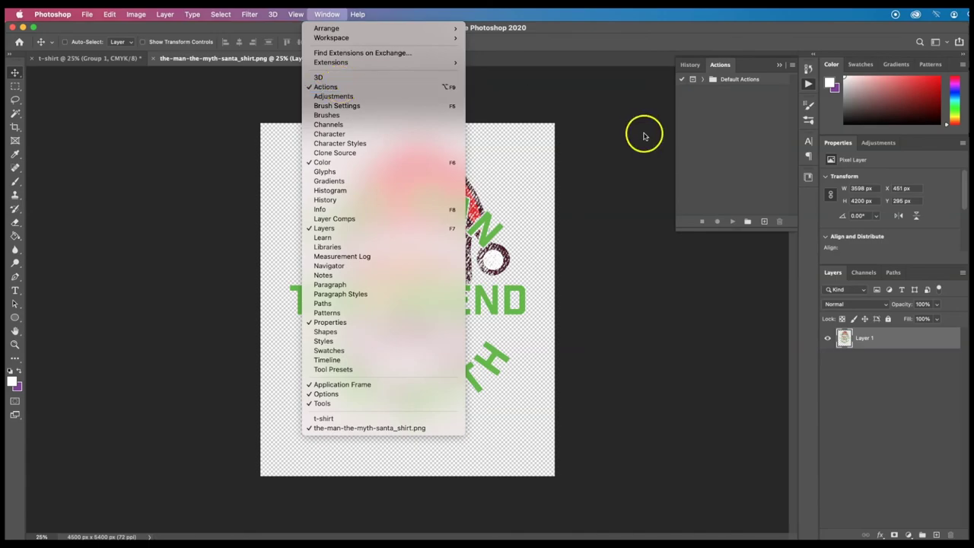
{"action": "left_click", "coordinate": [710, 136]}
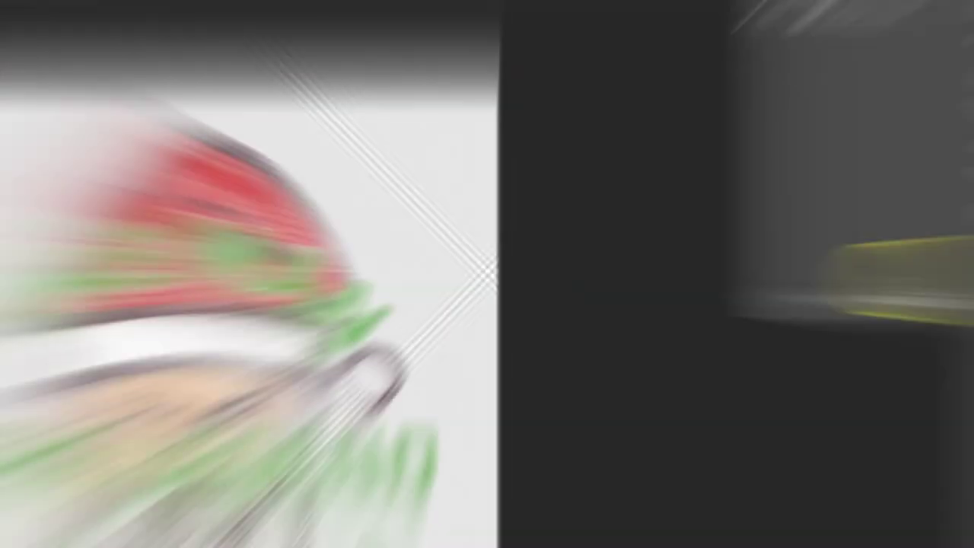
Create a new action set named My Actions.
{"action": "left_click", "coordinate": [748, 222]}
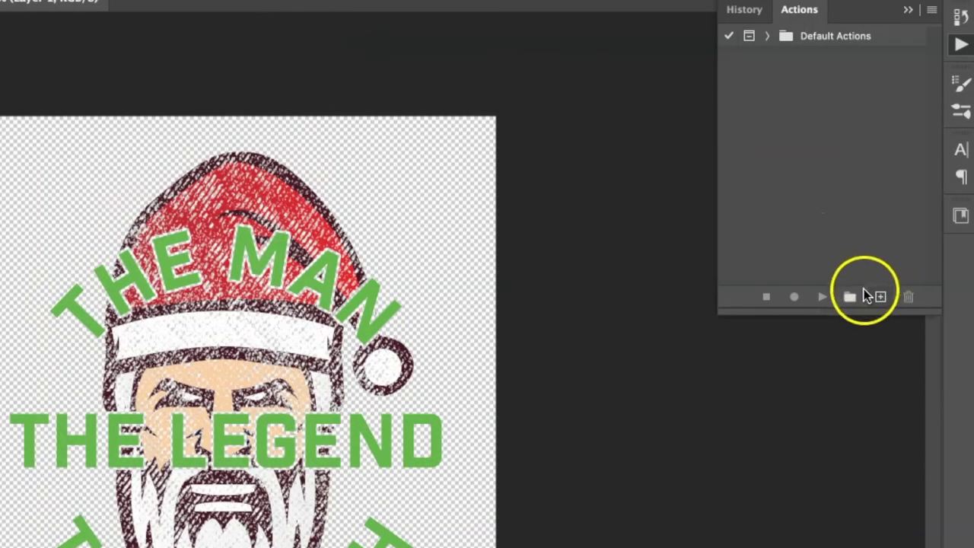
{"action": "left_click", "coordinate": [850, 298]}
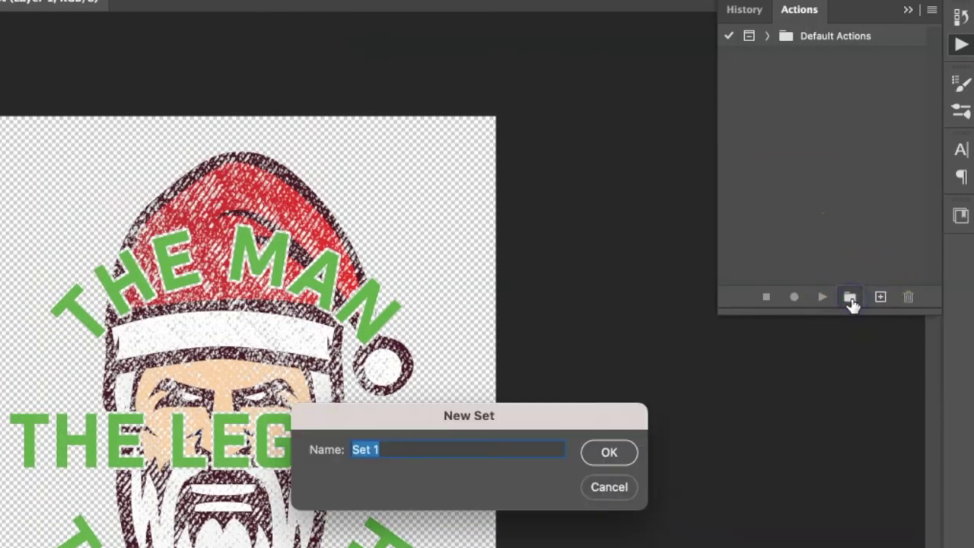
{"action": "type", "text": "My Actions"}
{"action": "key", "text": "Return"}
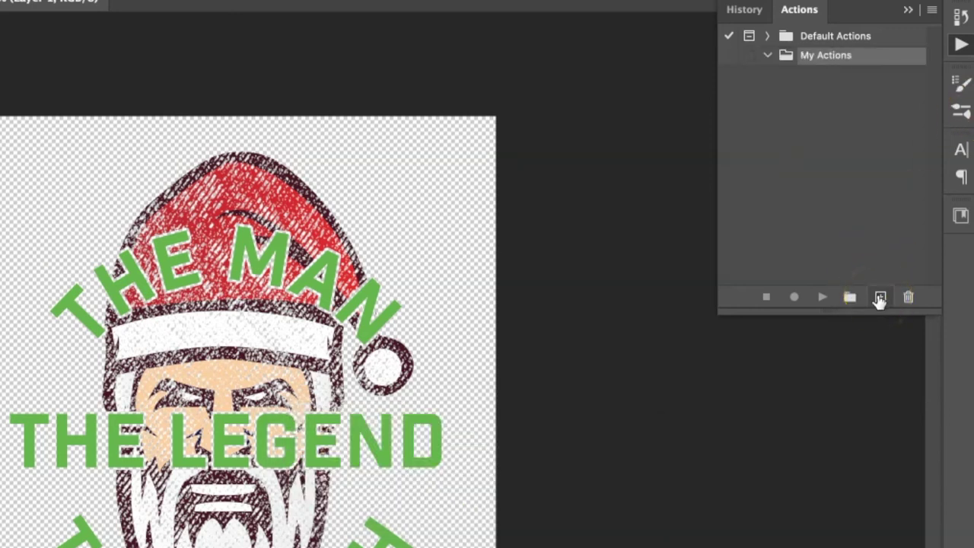
Create a new action named Hoodie Center in the My Actions set and start recording it.
{"action": "left_click", "coordinate": [880, 298]}
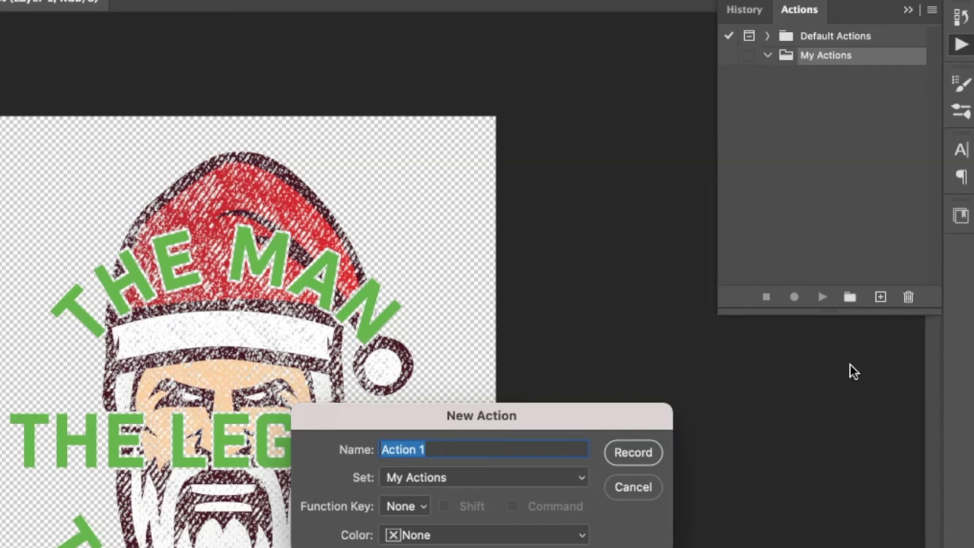
{"action": "type", "text": "H"}
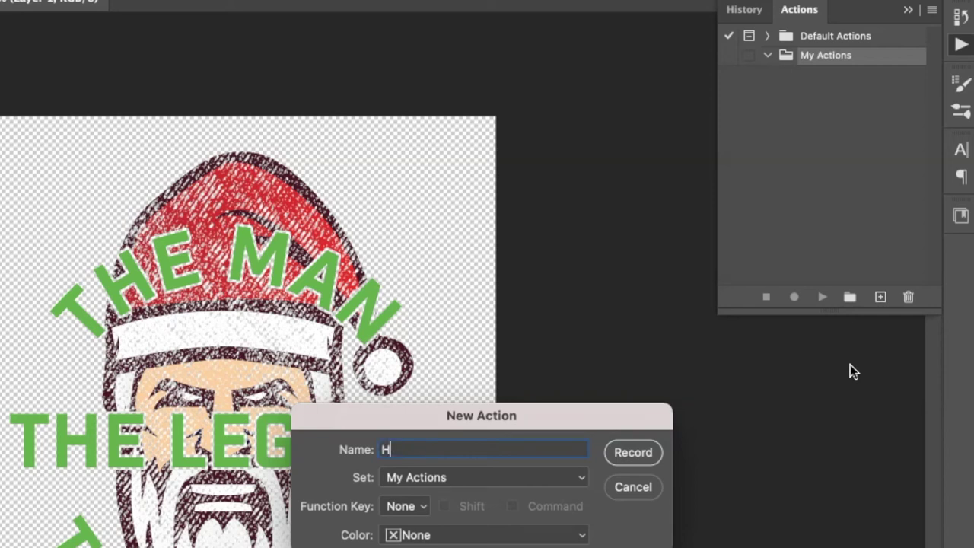
{"action": "type", "text": "oodie Center"}
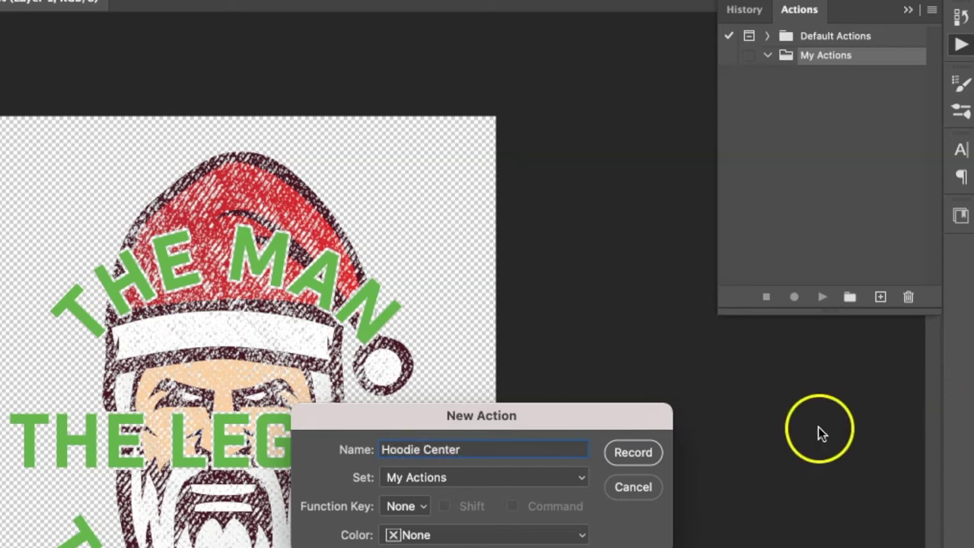
{"action": "left_click", "coordinate": [632, 453]}
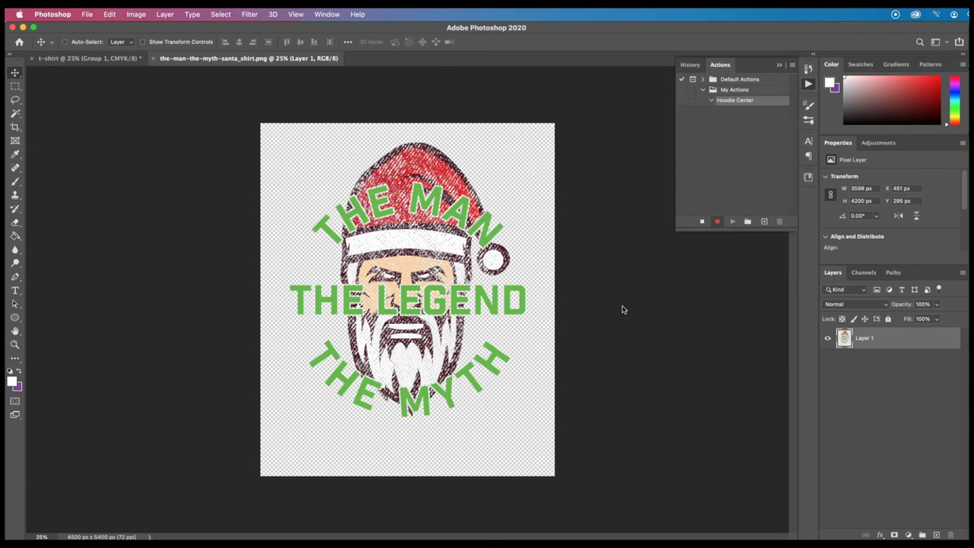
Set the canvas height to 4050 pixels with the centre anchor, accepting the clipping.
{"action": "left_click", "coordinate": [137, 15]}
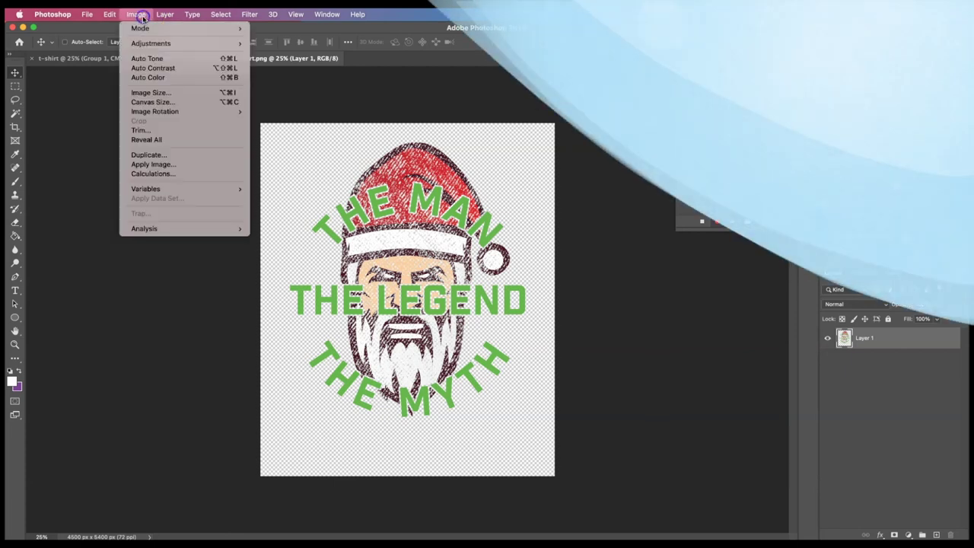
{"action": "left_click", "coordinate": [151, 103]}
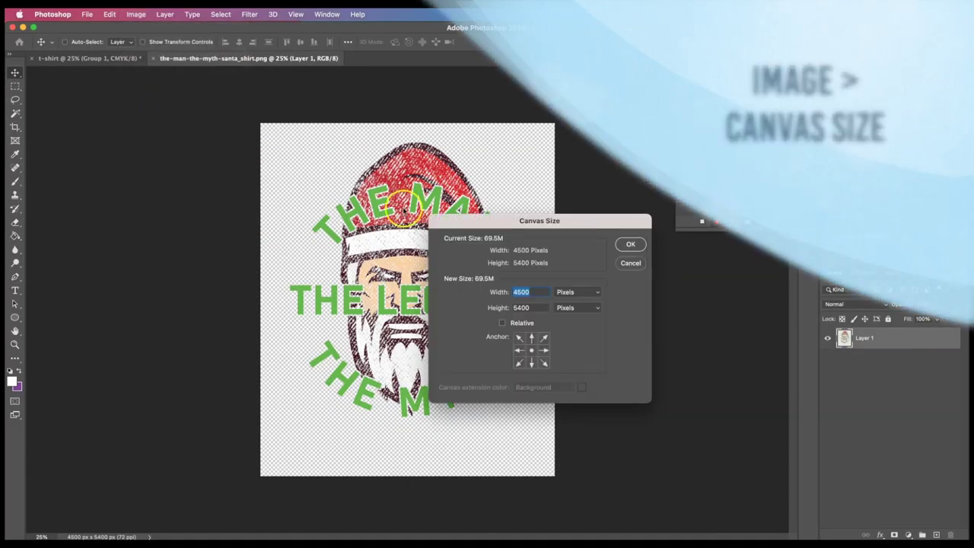
{"action": "left_click", "coordinate": [535, 305]}
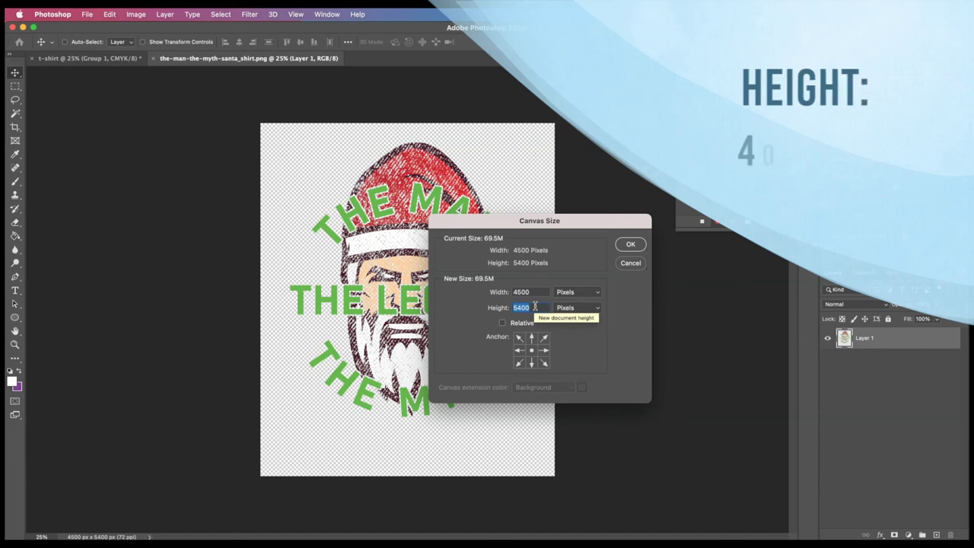
{"action": "type", "text": "4050"}
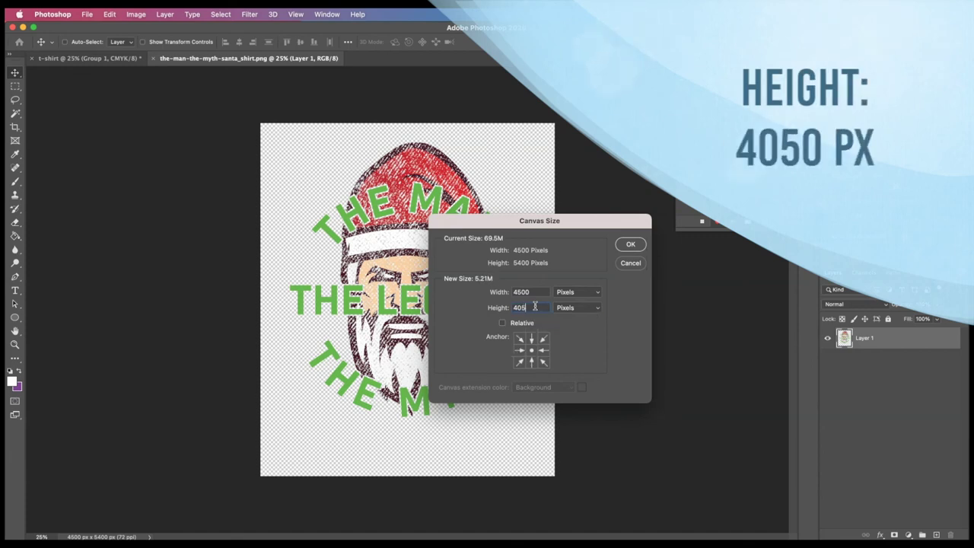
{"action": "left_click", "coordinate": [531, 351]}
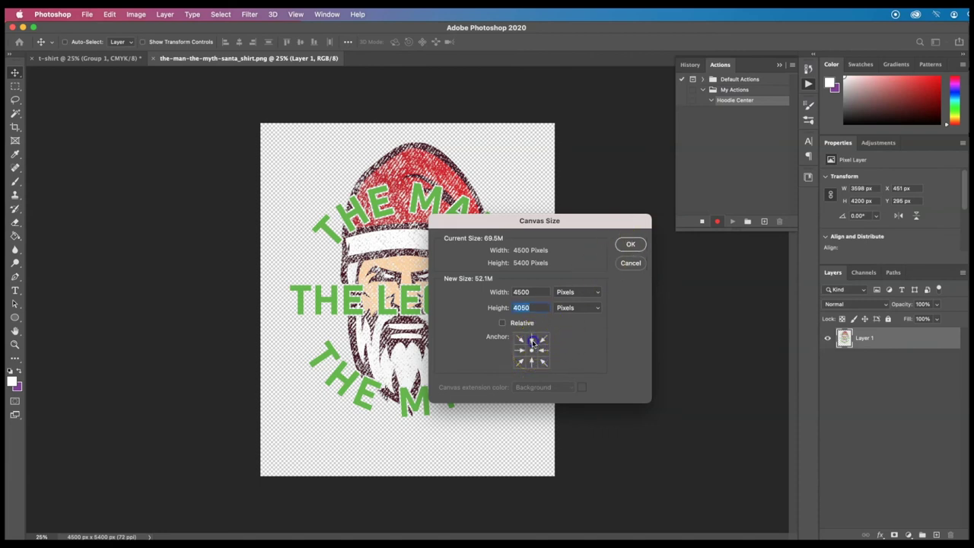
{"action": "left_click", "coordinate": [533, 346]}
{"action": "left_click", "coordinate": [630, 244]}
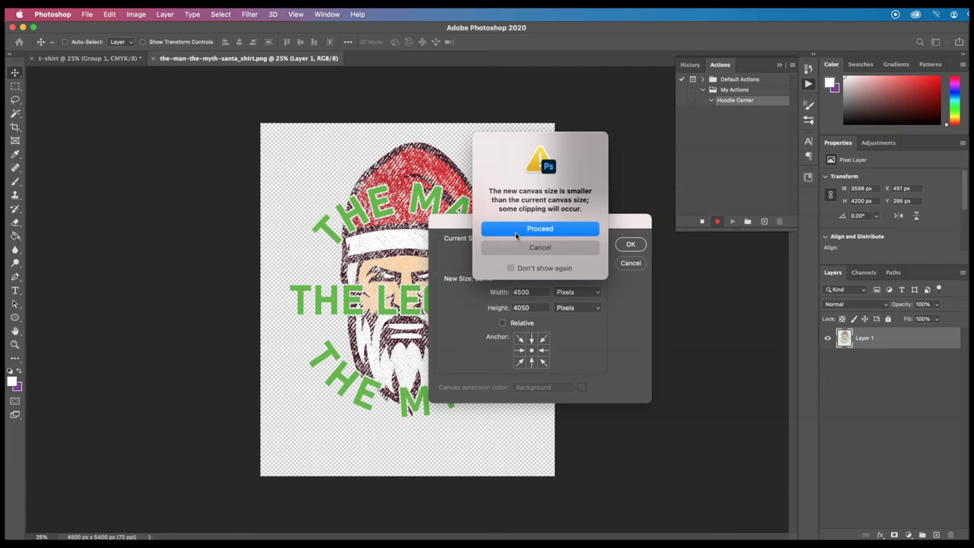
{"action": "left_click", "coordinate": [516, 231]}
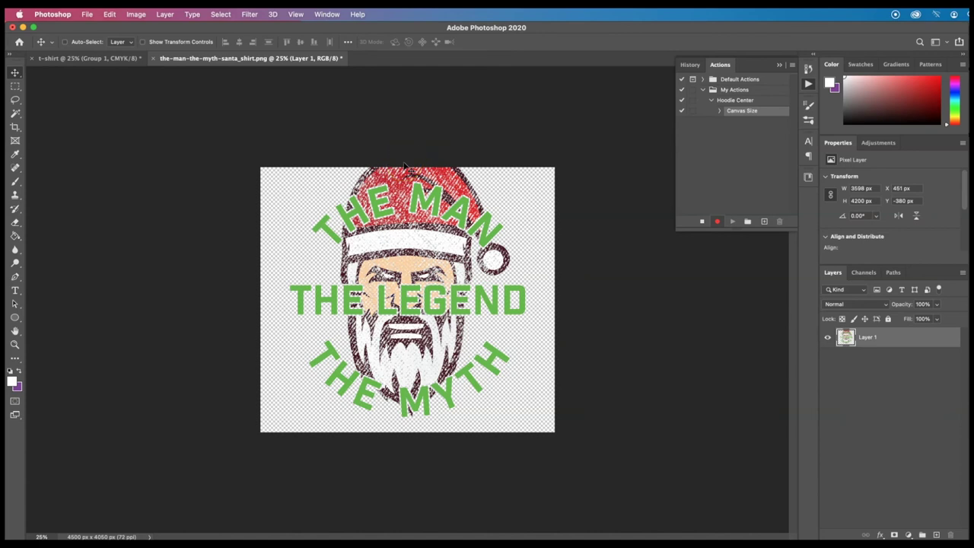
Centre the artwork horizontally and vertically on the whole canvas, then deselect and stop recording the Hoodie Center action.
{"action": "key", "text": "super"}
{"action": "key", "text": "super+a"}
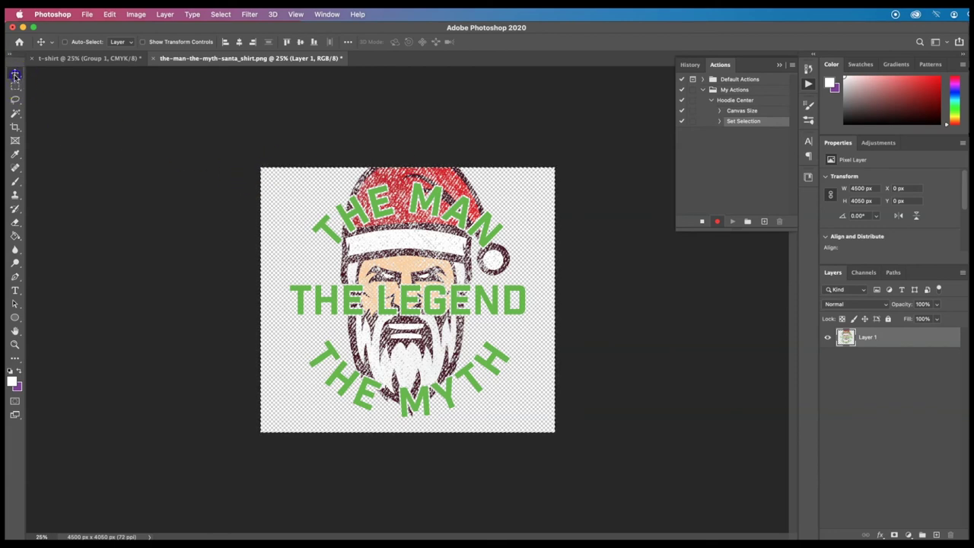
{"action": "left_click", "coordinate": [238, 42]}
{"action": "left_click", "coordinate": [300, 42]}
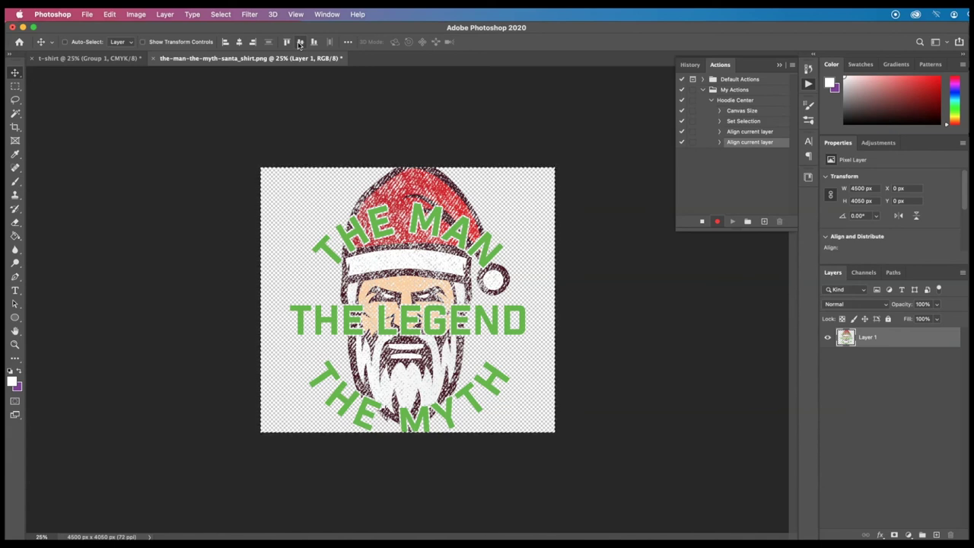
{"action": "key", "text": "super+d"}
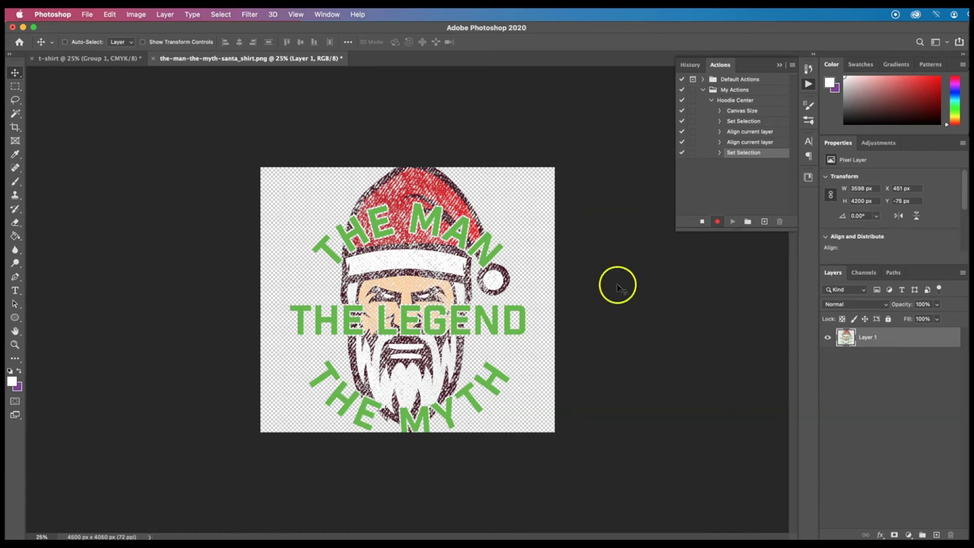
{"action": "left_click", "coordinate": [703, 222]}
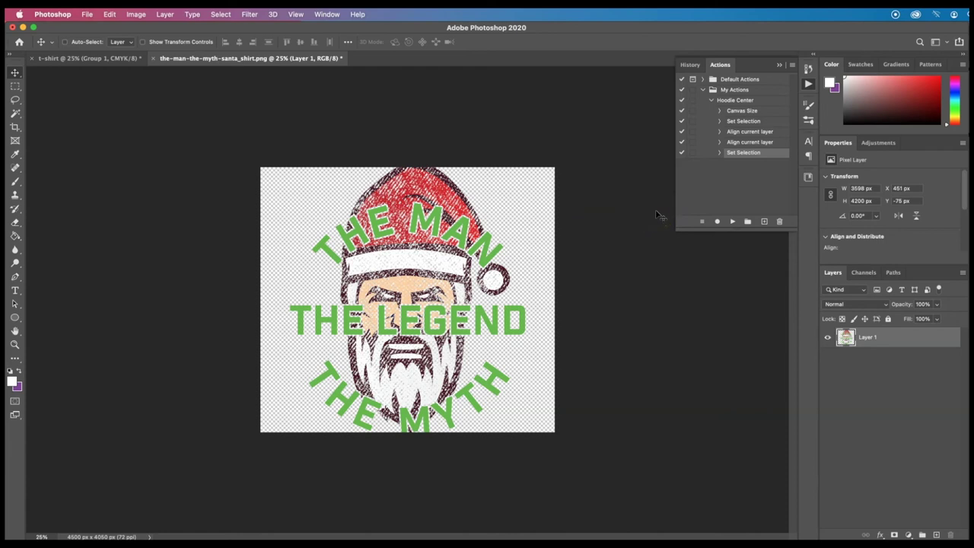
Scale the artwork down around its centre to about 3462 × 3959 px so it fits inside the canvas.
{"action": "key", "text": "super+t"}
{"action": "left_click", "coordinate": [525, 162]}
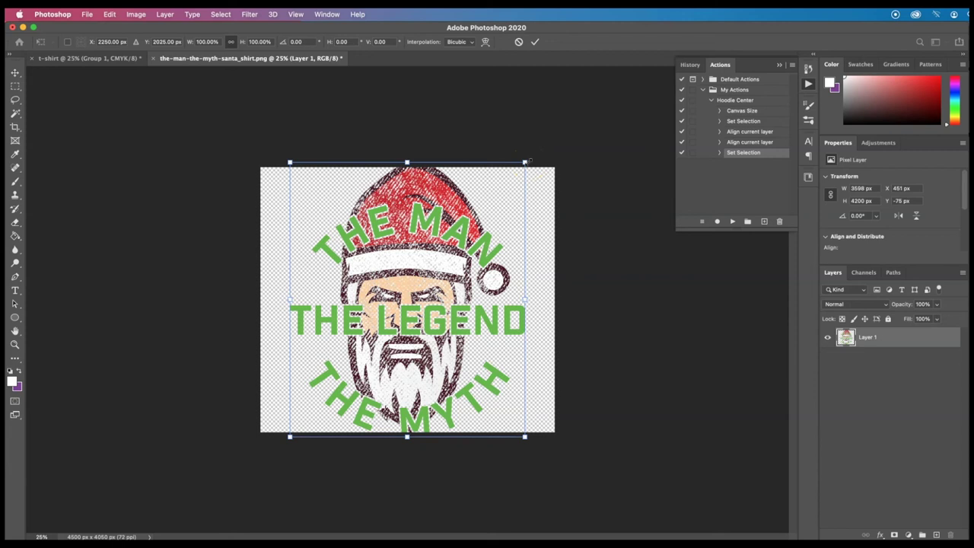
{"action": "mouse_move", "coordinate": [527, 161]}
{"action": "left_mouse_down"}
{"action": "mouse_move", "coordinate": [512, 183]}
{"action": "mouse_move", "coordinate": [524, 171]}
{"action": "left_mouse_up"}
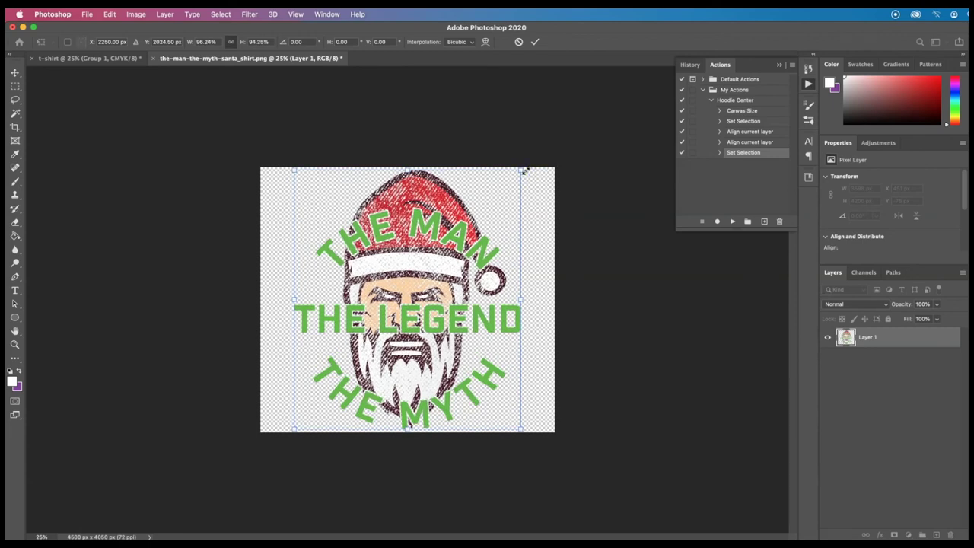
{"action": "key", "text": "Return"}
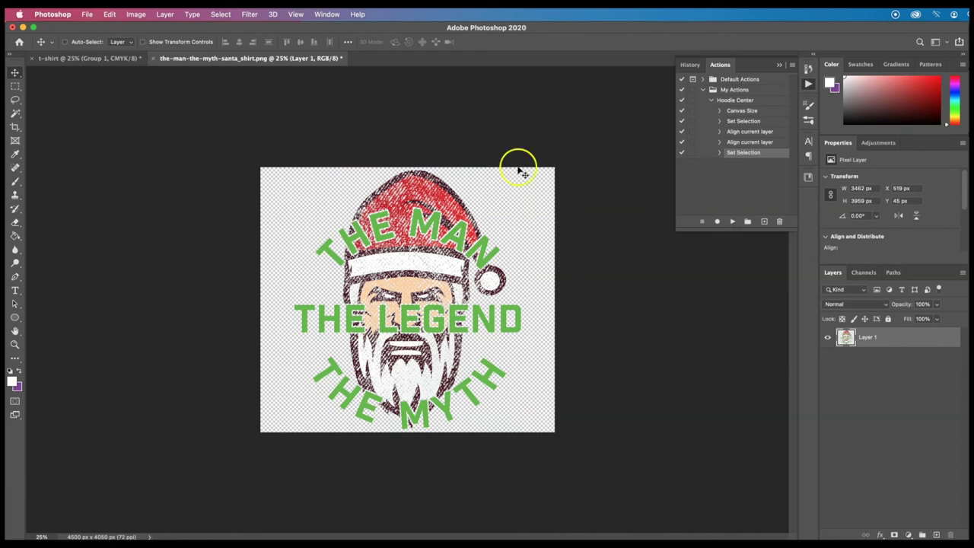
Quick-export the hoodie version as a PNG, editing the "shirt" ending of the suggested file name.
{"action": "left_click", "coordinate": [87, 14]}
{"action": "mouse_move", "coordinate": [149, 151]}
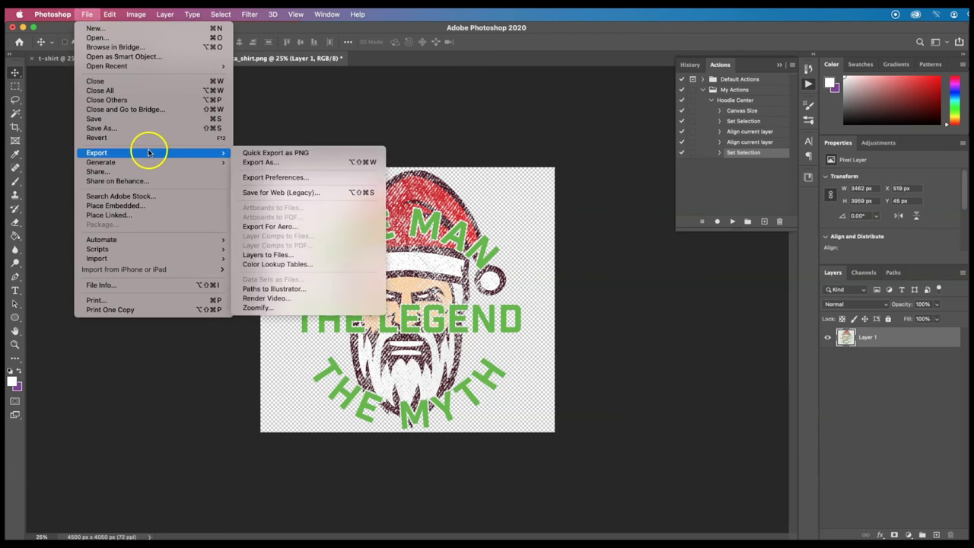
{"action": "left_click", "coordinate": [245, 154]}
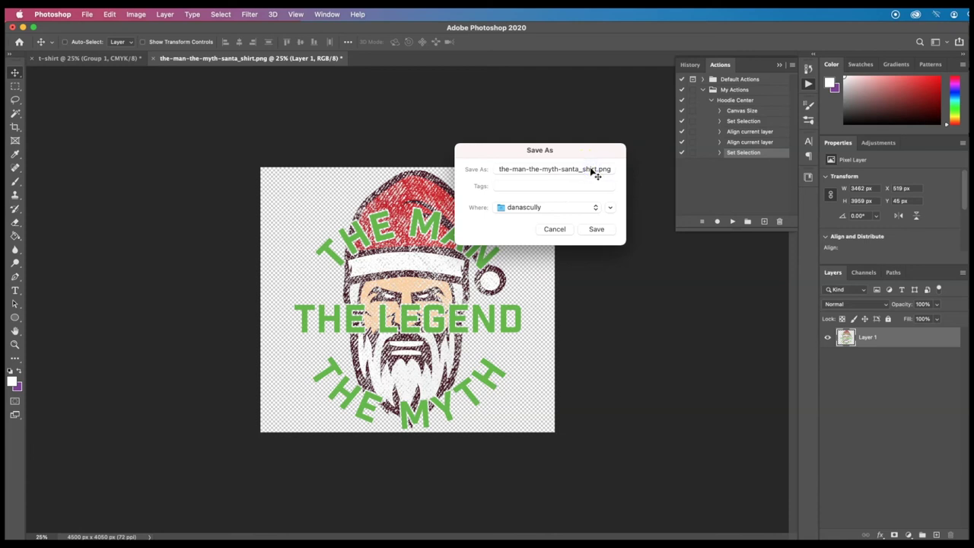
{"action": "left_click", "coordinate": [591, 169]}
{"action": "left_click", "coordinate": [586, 168]}
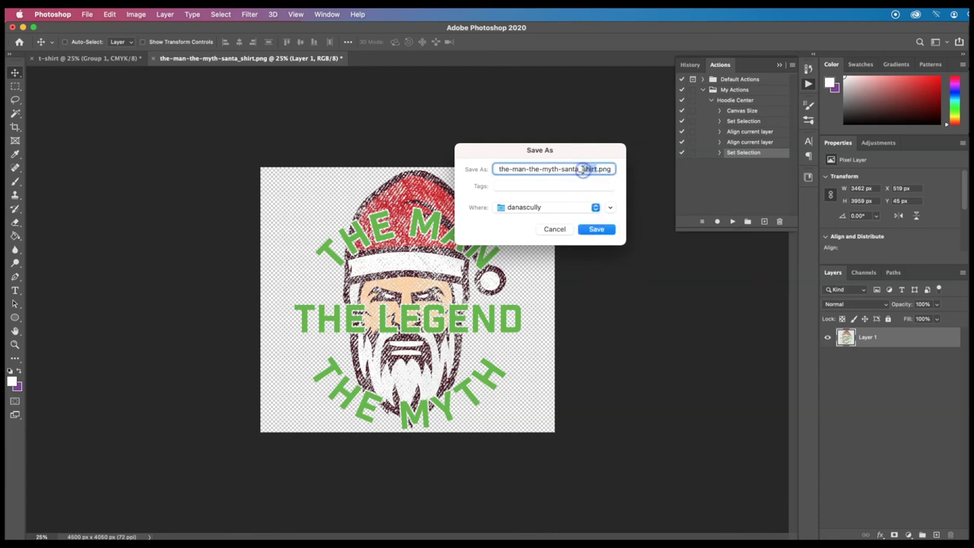
{"action": "key", "text": "Return"}
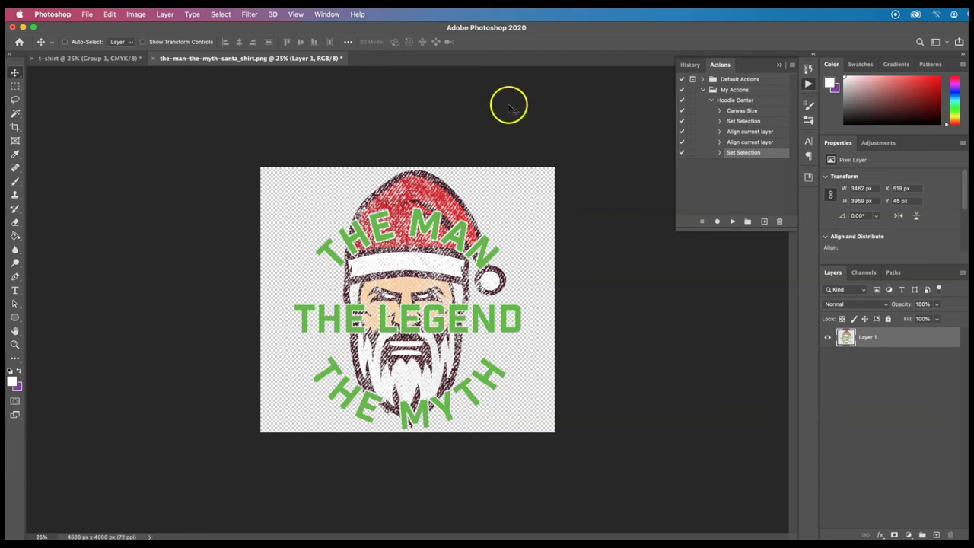
Collapse the Hoodie Center action and start recording a new action named Bag in the My Actions set.
{"action": "left_click", "coordinate": [710, 99]}
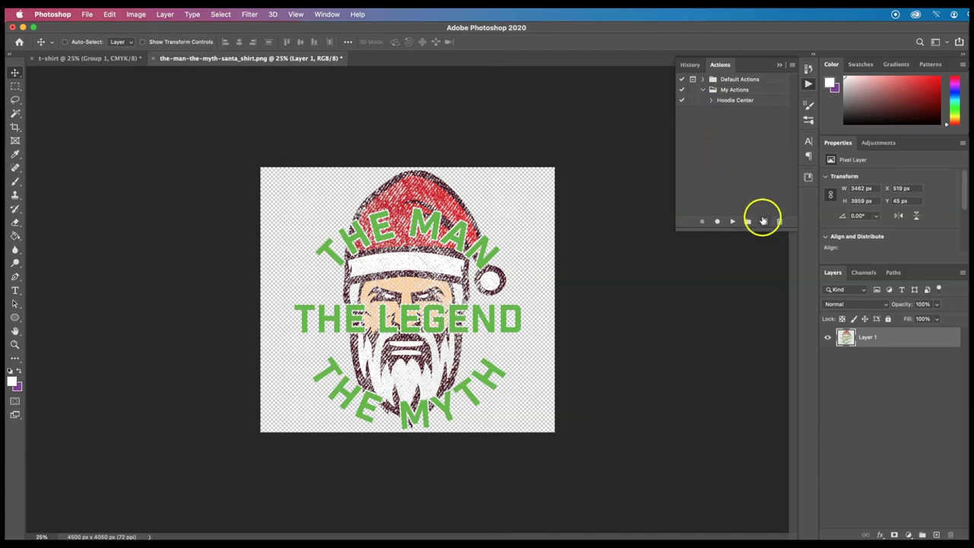
{"action": "left_click", "coordinate": [764, 221]}
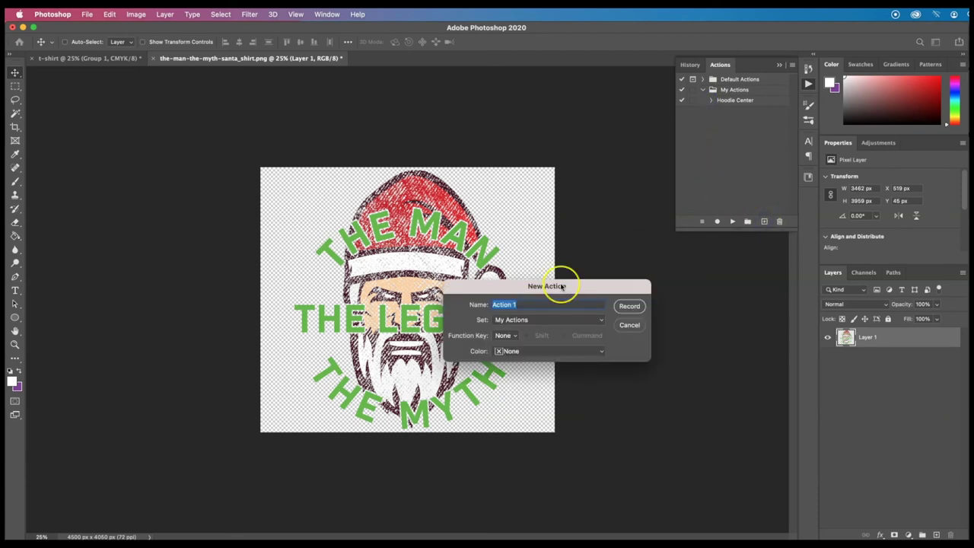
{"action": "type", "text": "Bag"}
{"action": "left_click", "coordinate": [630, 306]}
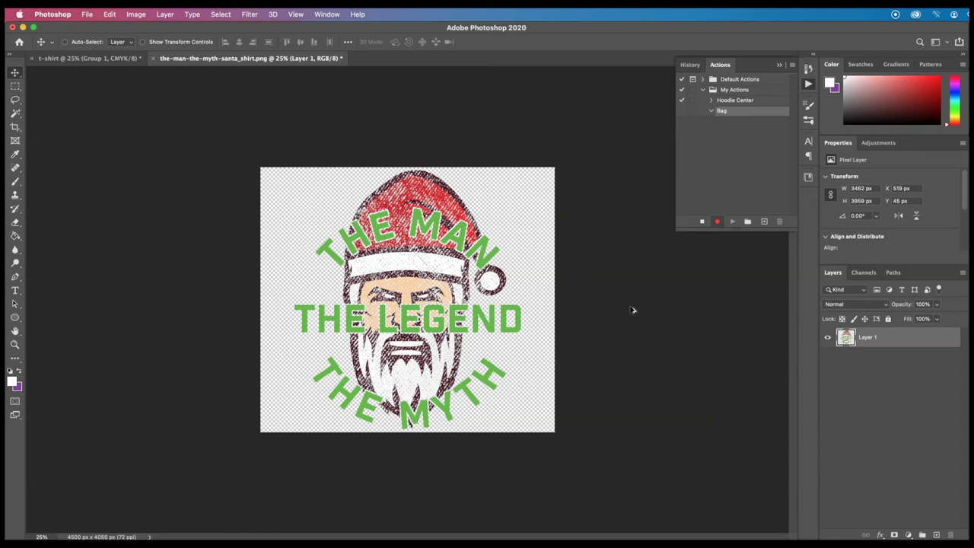
Resize the image proportionally to a width of 2925 pixels.
{"action": "left_click", "coordinate": [137, 15]}
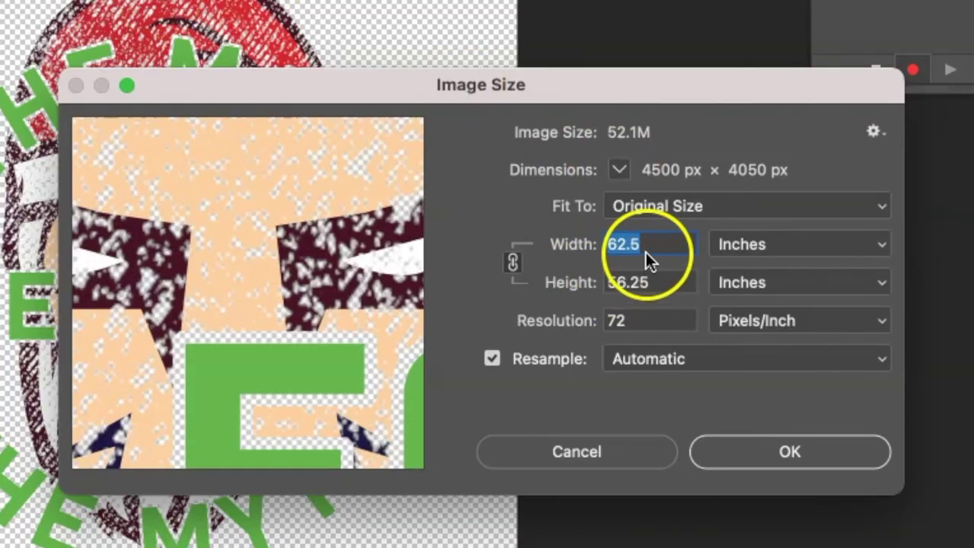
{"action": "left_click", "coordinate": [723, 244]}
{"action": "left_click", "coordinate": [734, 217]}
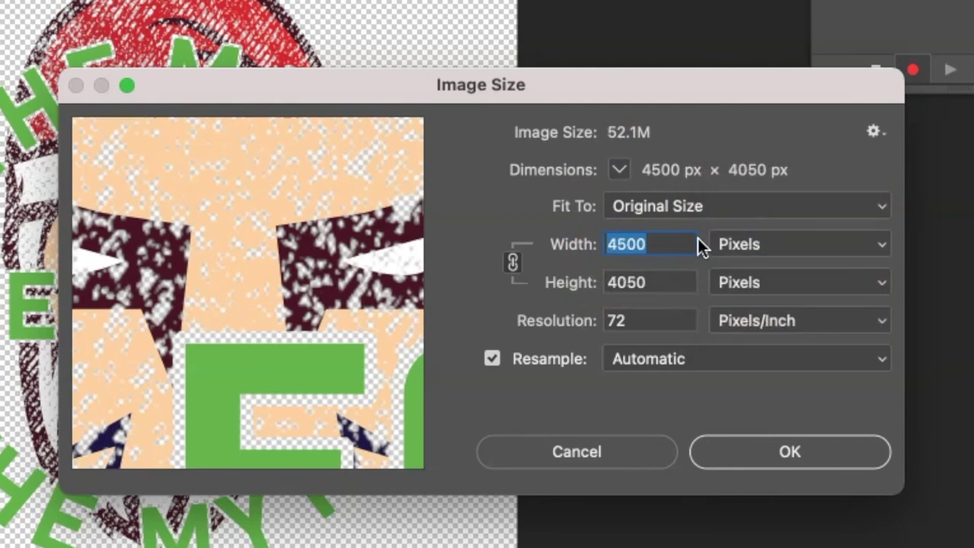
{"action": "type", "text": "292"}
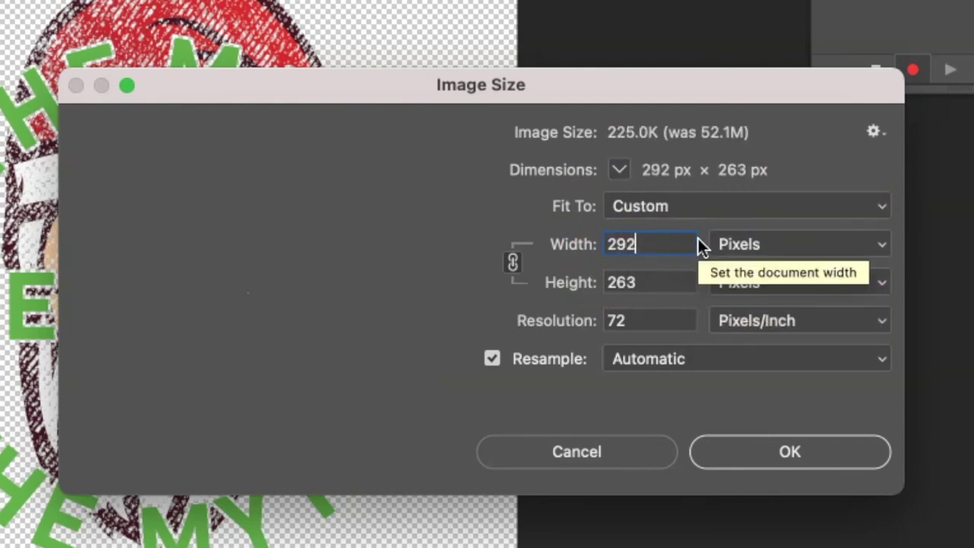
{"action": "type", "text": "5"}
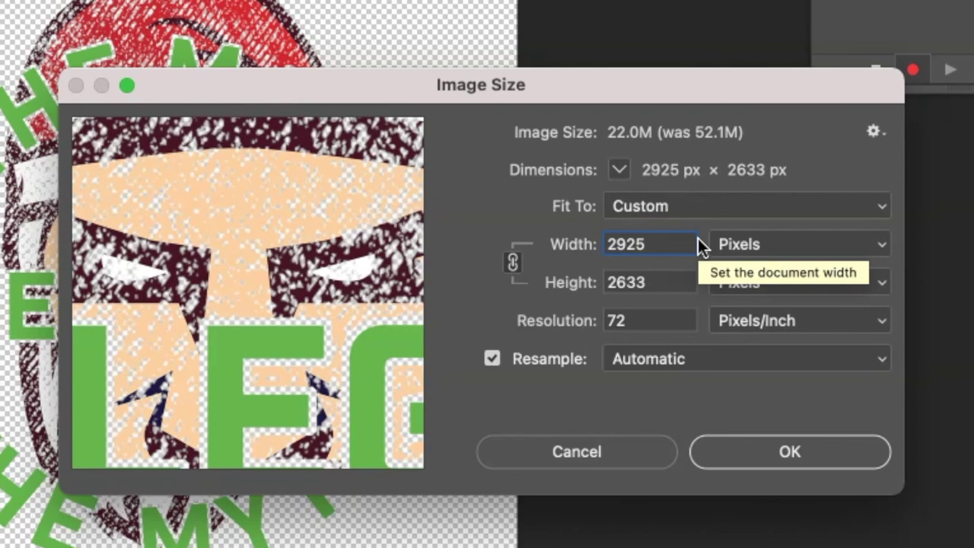
{"action": "left_click", "coordinate": [782, 449]}
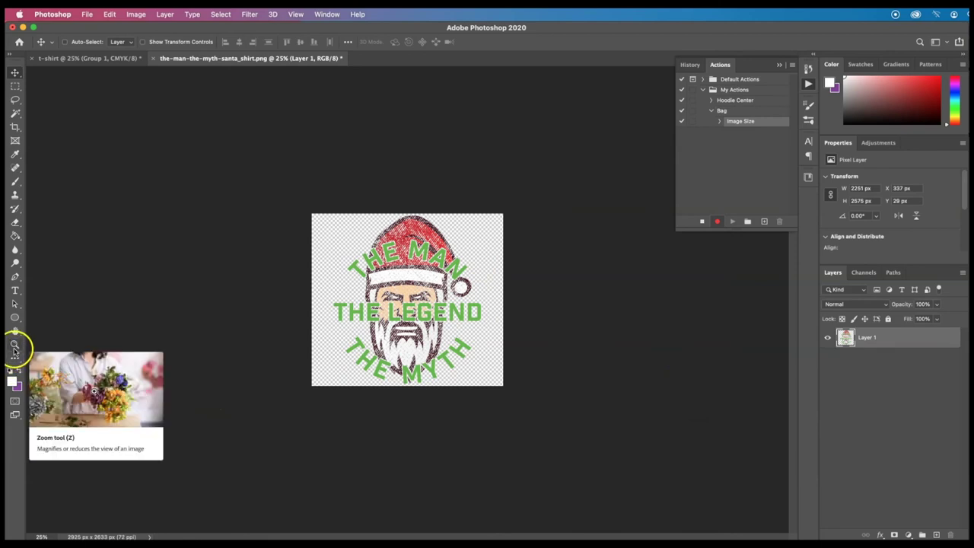
Extend the canvas height to 2925 pixels around the centre anchor to make it square.
{"action": "left_click", "coordinate": [14, 346]}
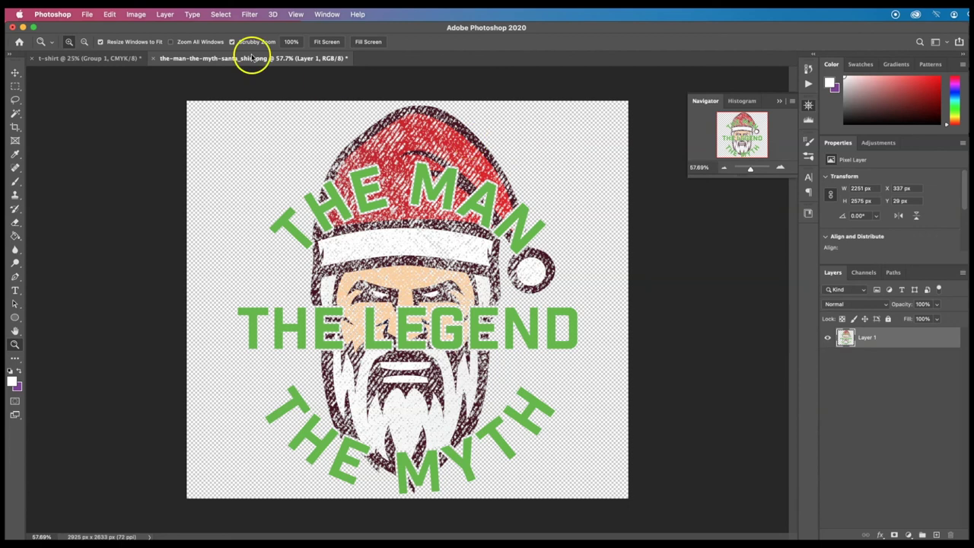
{"action": "left_click", "coordinate": [137, 15]}
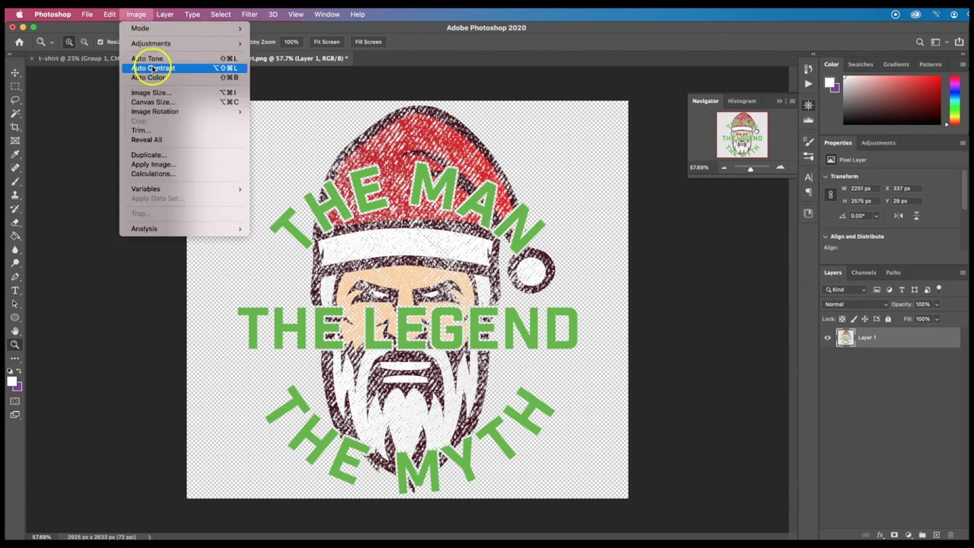
{"action": "left_click", "coordinate": [163, 102]}
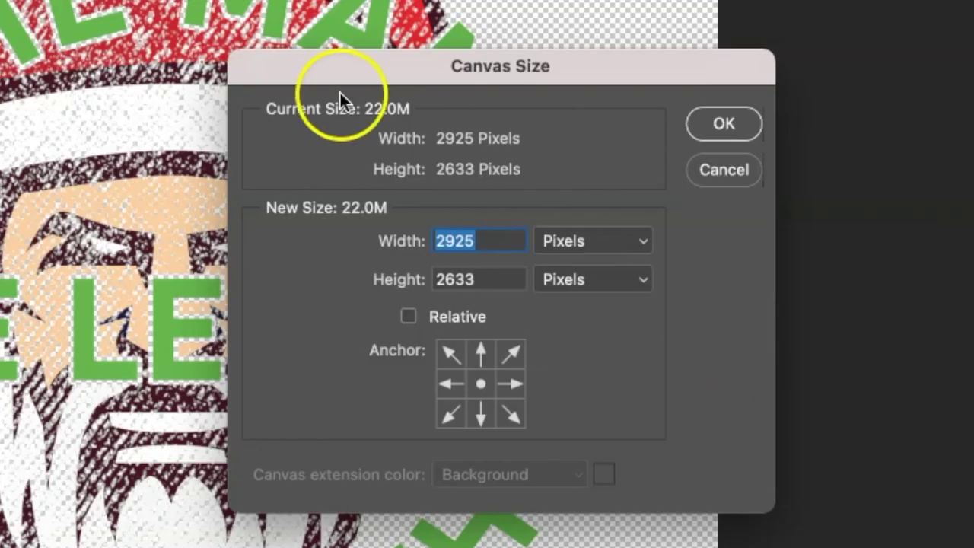
{"action": "left_click_drag", "start_coordinate": [563, 276], "coordinate": [364, 262]}
{"action": "type", "text": "2925"}
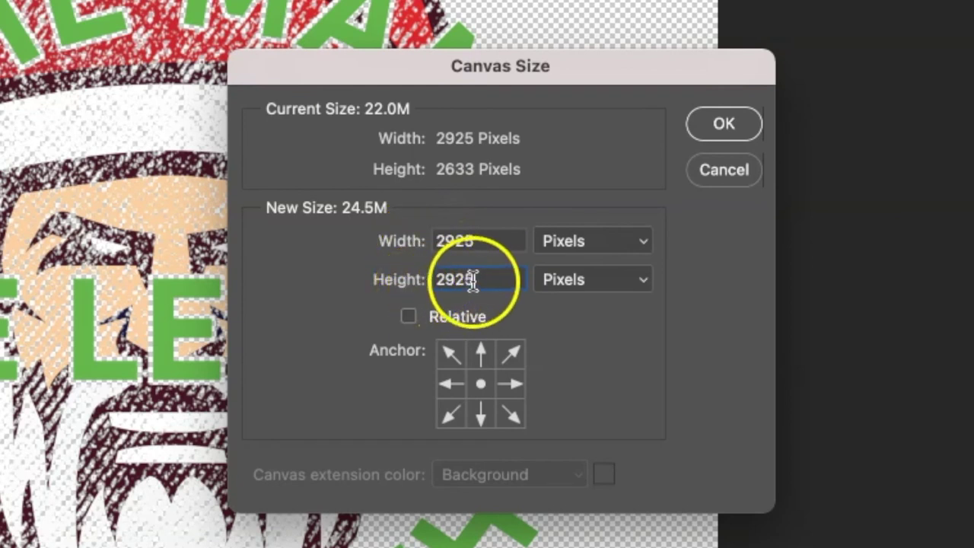
{"action": "left_click", "coordinate": [712, 128]}
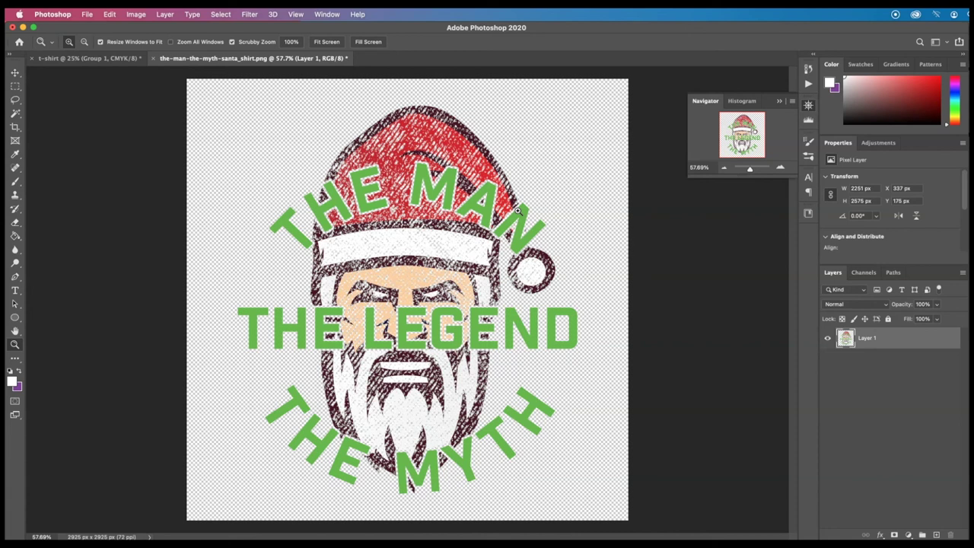
Scale the Santa artwork proportionally to 90% with Free Transform and apply the change.
{"action": "key", "text": "super+t"}
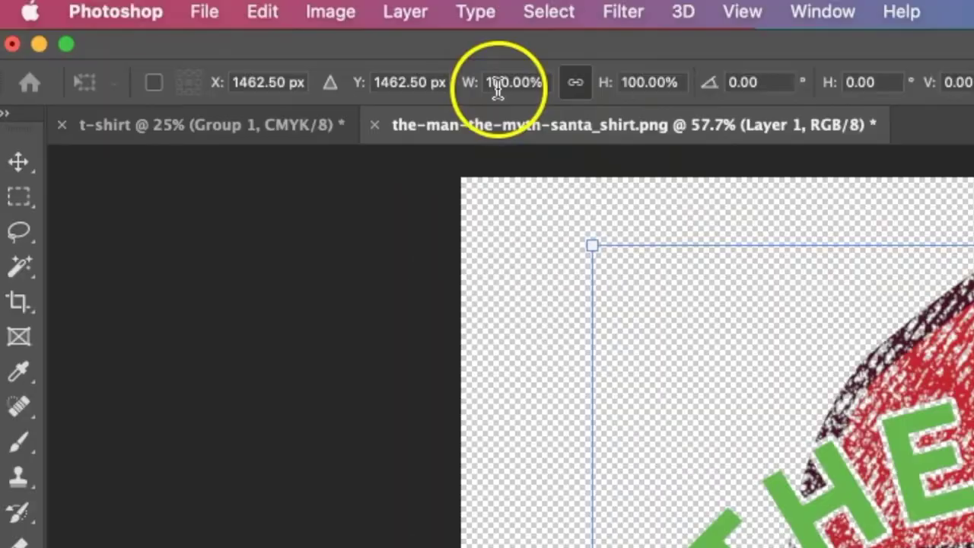
{"action": "left_click", "coordinate": [498, 85]}
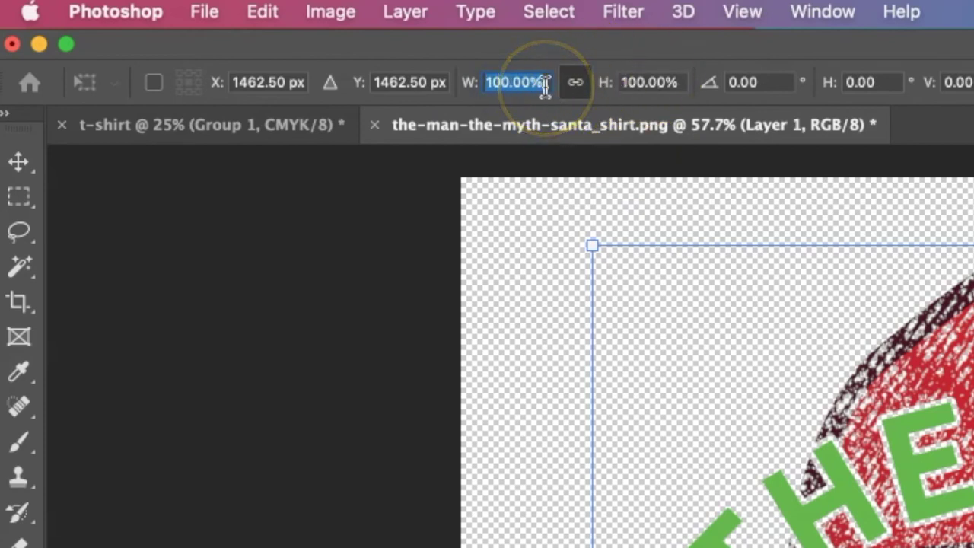
{"action": "type", "text": "90"}
{"action": "key", "text": "Return"}
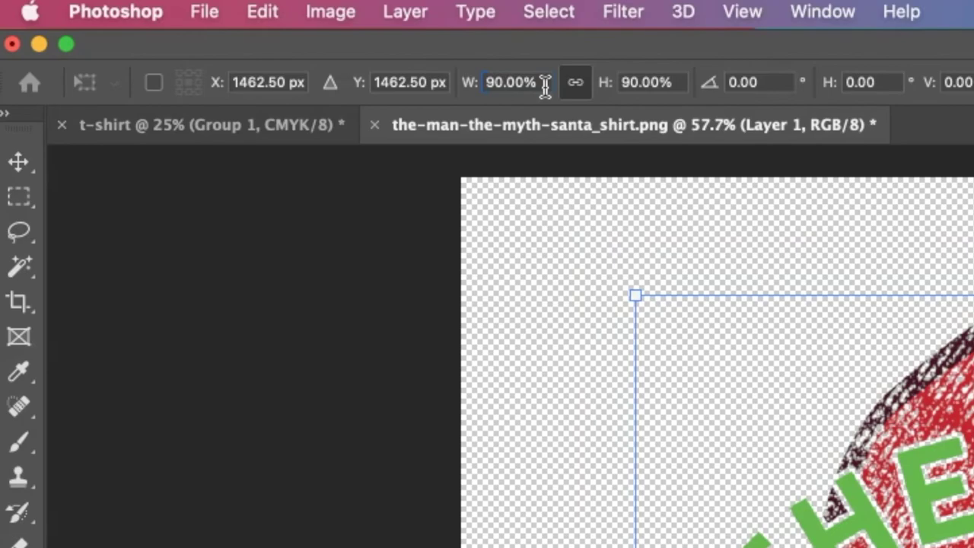
{"action": "left_click", "coordinate": [327, 42]}
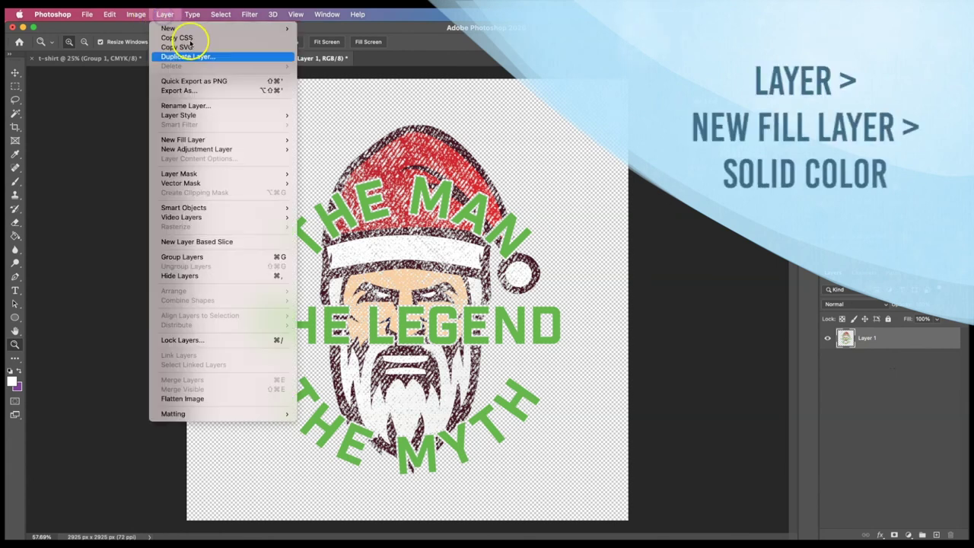
Add a black solid colour fill layer and place it below Layer 1.
{"action": "mouse_move", "coordinate": [270, 142]}
{"action": "left_click", "coordinate": [314, 139]}
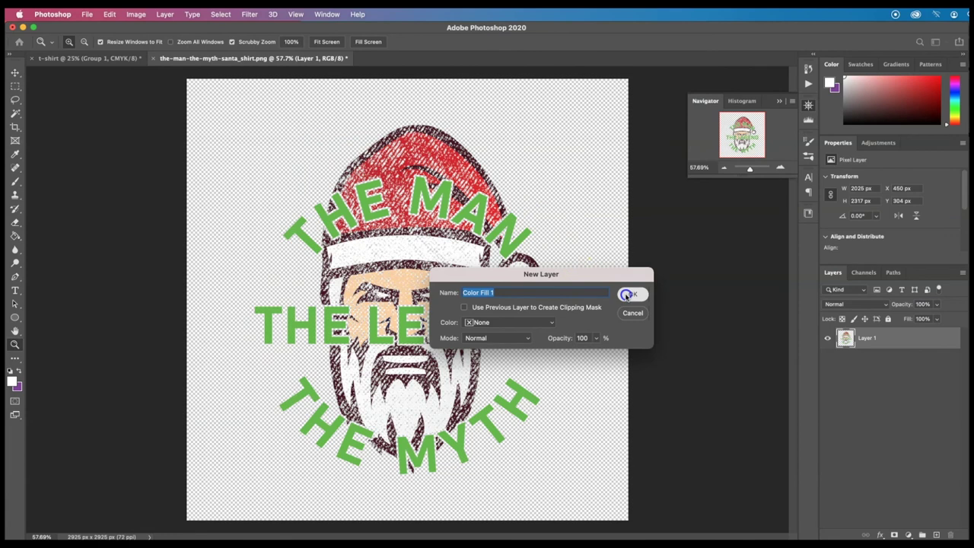
{"action": "left_click", "coordinate": [632, 293]}
{"action": "left_click_drag", "start_coordinate": [469, 331], "coordinate": [457, 373]}
{"action": "left_click", "coordinate": [644, 235]}
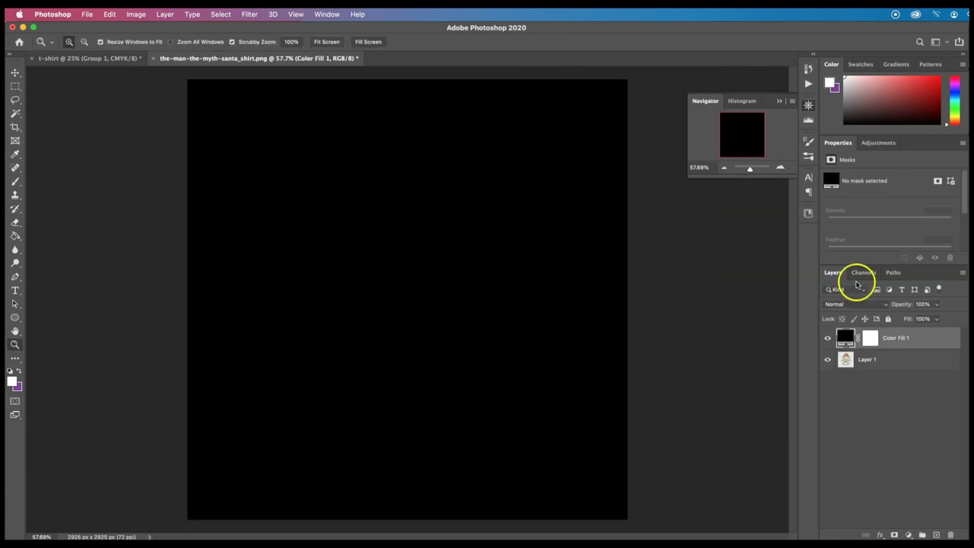
{"action": "left_click_drag", "start_coordinate": [927, 338], "coordinate": [923, 370]}
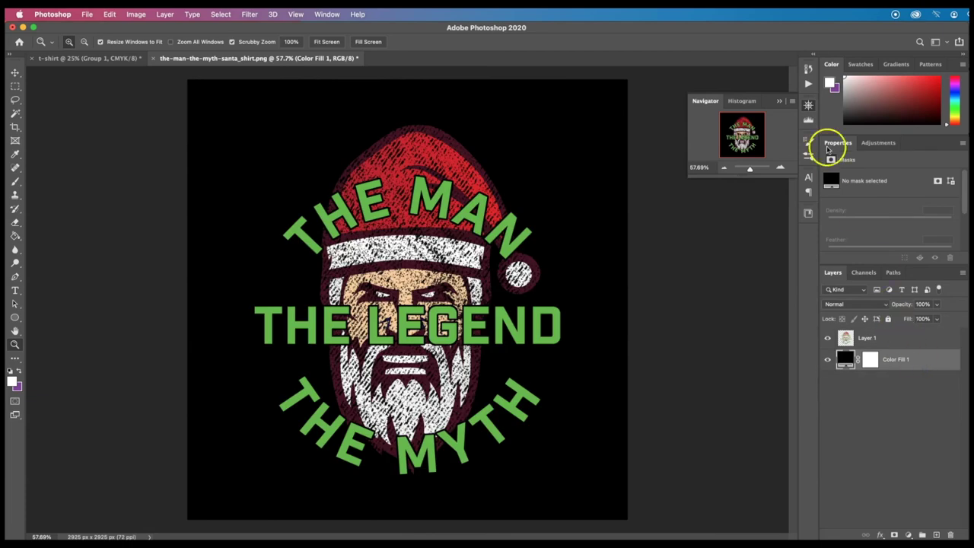
Stop recording the Bag action and collapse its list of recorded commands.
{"action": "left_click", "coordinate": [809, 87]}
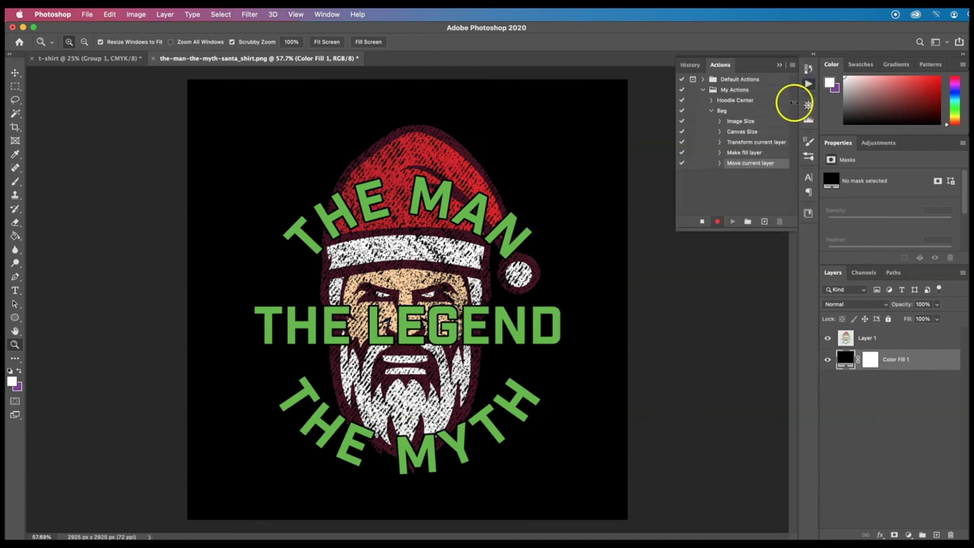
{"action": "left_click", "coordinate": [719, 223]}
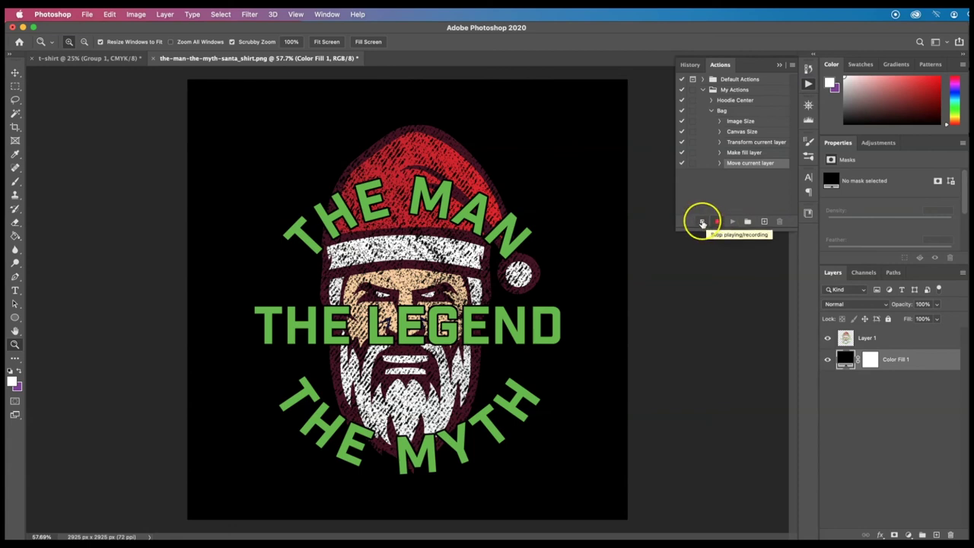
{"action": "left_click", "coordinate": [703, 223]}
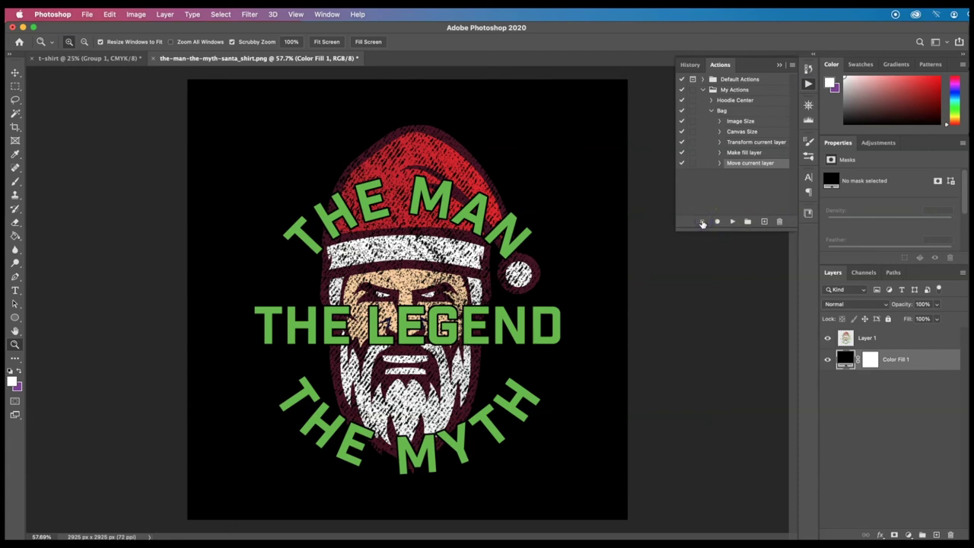
{"action": "left_click", "coordinate": [712, 112]}
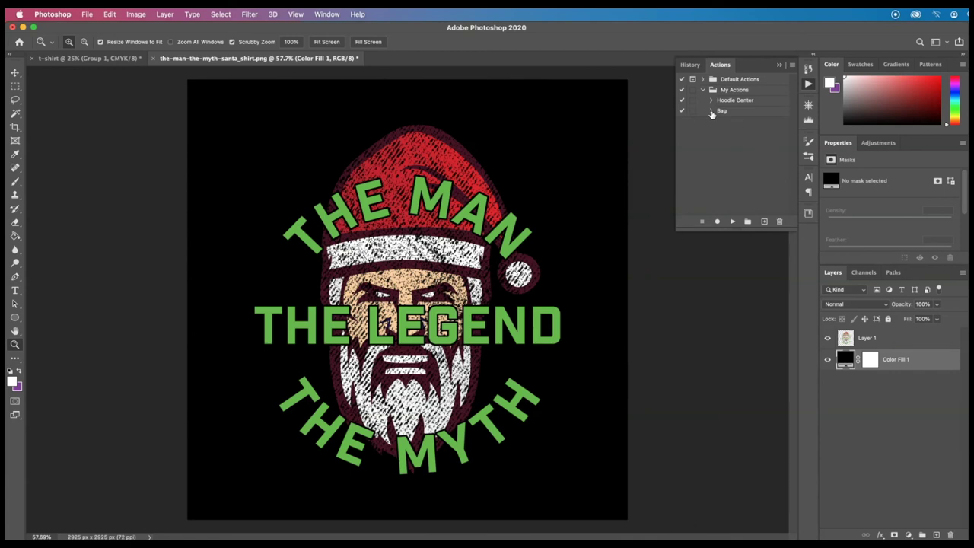
Start recording a new action named Popsocket in the My Actions set.
{"action": "left_click", "coordinate": [764, 222]}
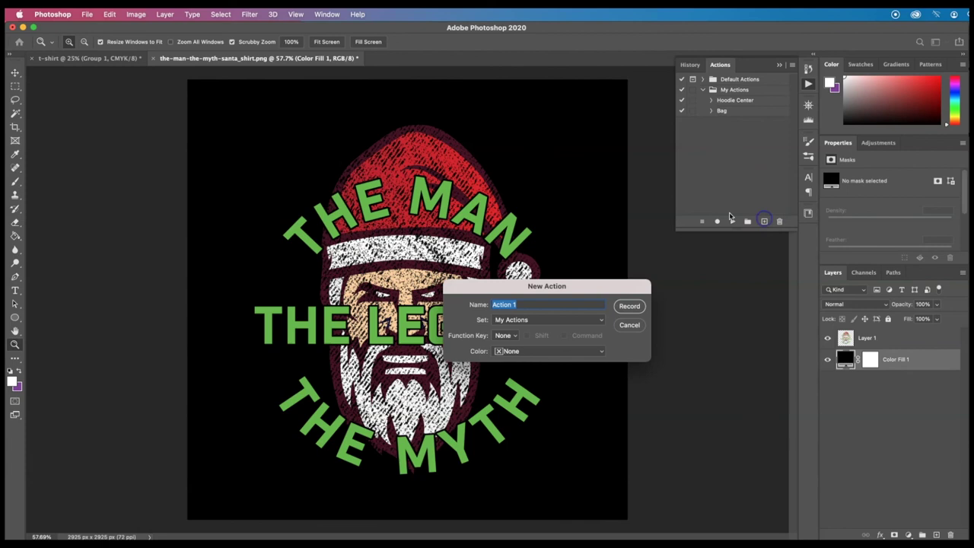
{"action": "type", "text": "Popsocket"}
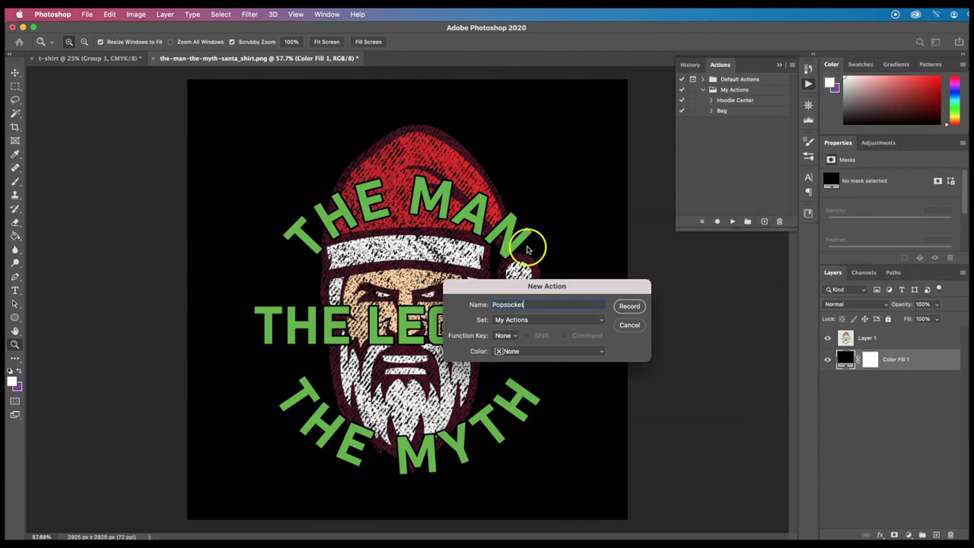
{"action": "left_click", "coordinate": [624, 307]}
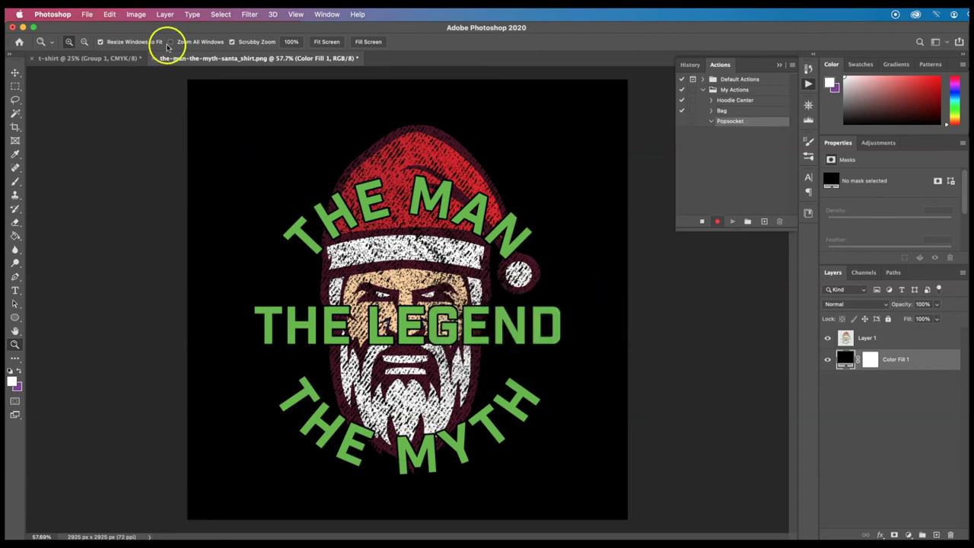
Resize the square image proportionally to a width of 485 pixels and stop recording the Popsocket action.
{"action": "left_click", "coordinate": [136, 15]}
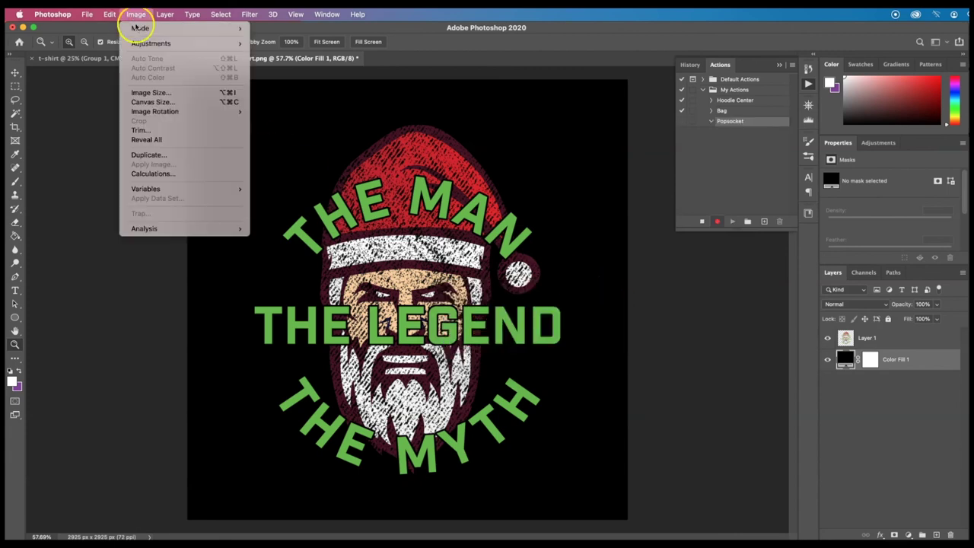
{"action": "left_click", "coordinate": [152, 93]}
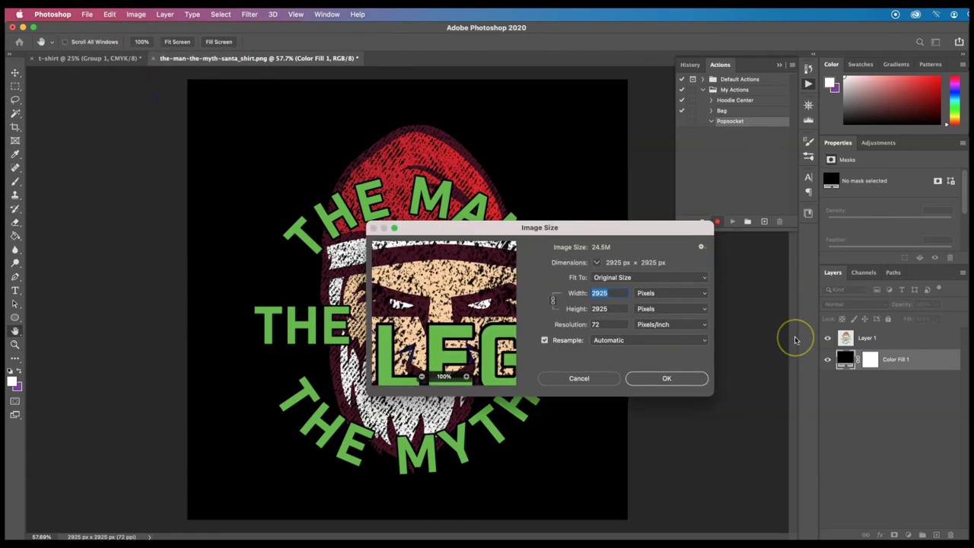
{"action": "type", "text": "485"}
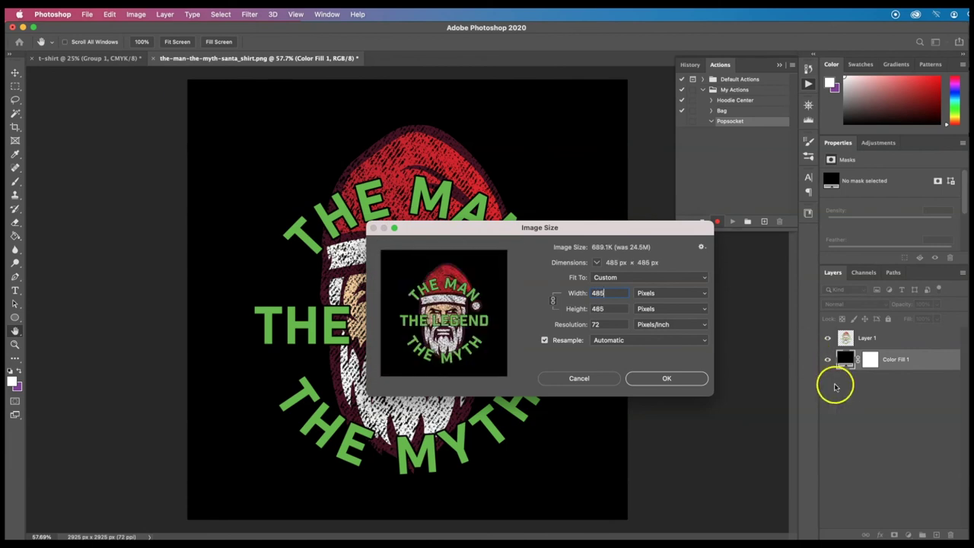
{"action": "left_click", "coordinate": [673, 380]}
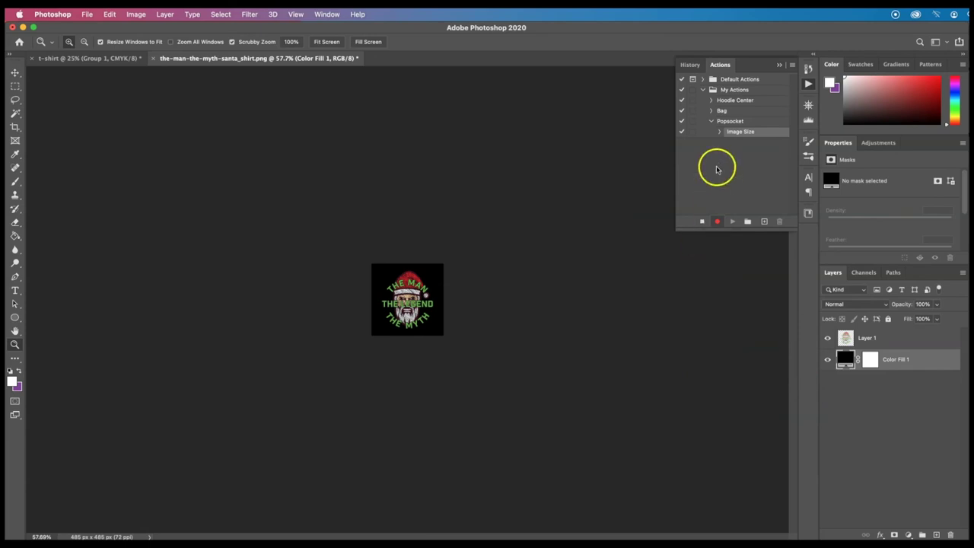
{"action": "left_click", "coordinate": [724, 123]}
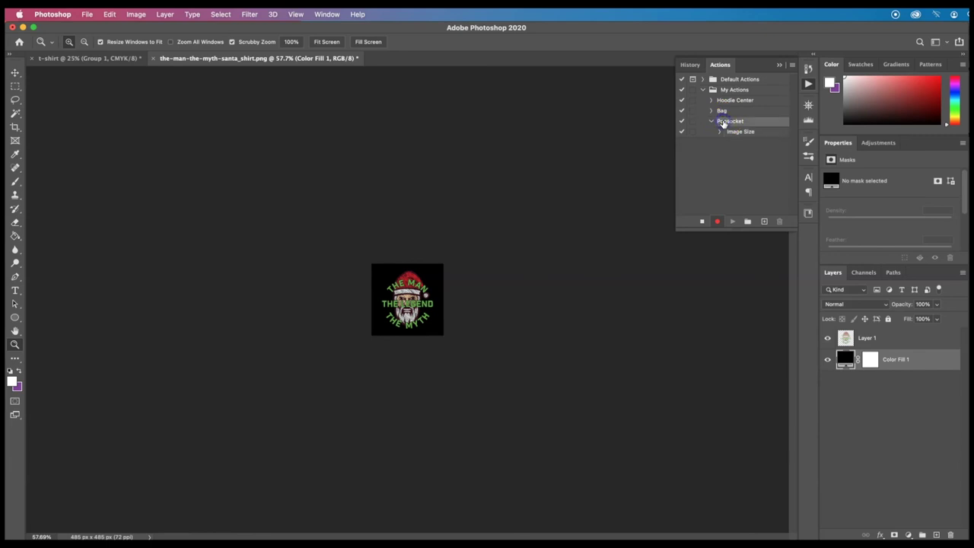
{"action": "left_click", "coordinate": [701, 221]}
Rename the Popsocket action as Bag Popsocket and collapse it.
{"action": "left_click", "coordinate": [720, 123]}
{"action": "double_click", "coordinate": [744, 124]}
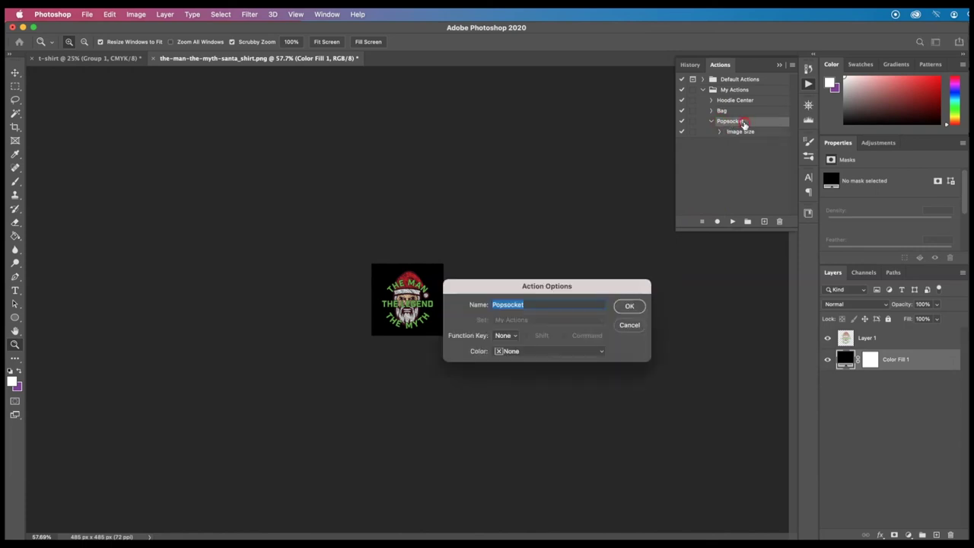
{"action": "key", "text": "Right"}
{"action": "double_click", "coordinate": [492, 304]}
{"action": "left_click", "coordinate": [492, 305]}
{"action": "type", "text": "Bag"}
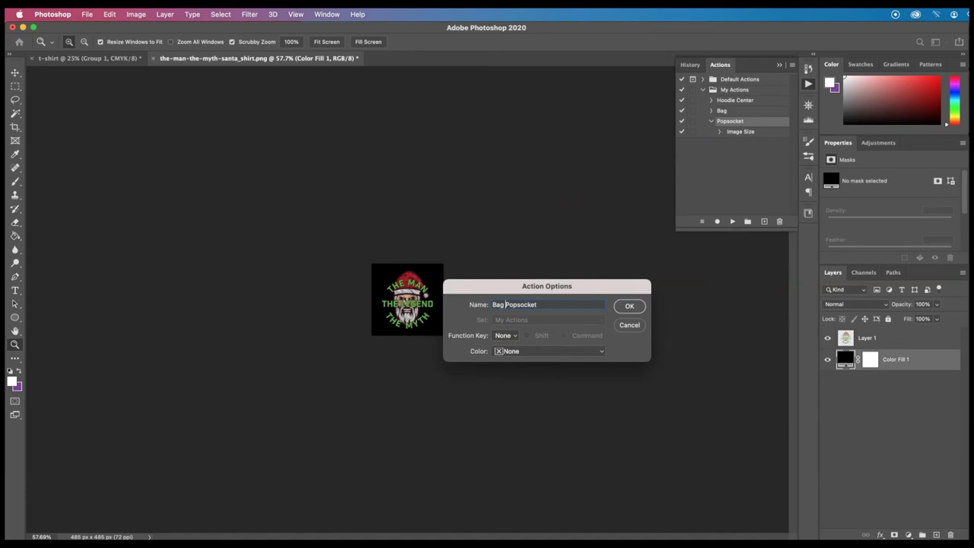
{"action": "left_click", "coordinate": [629, 306]}
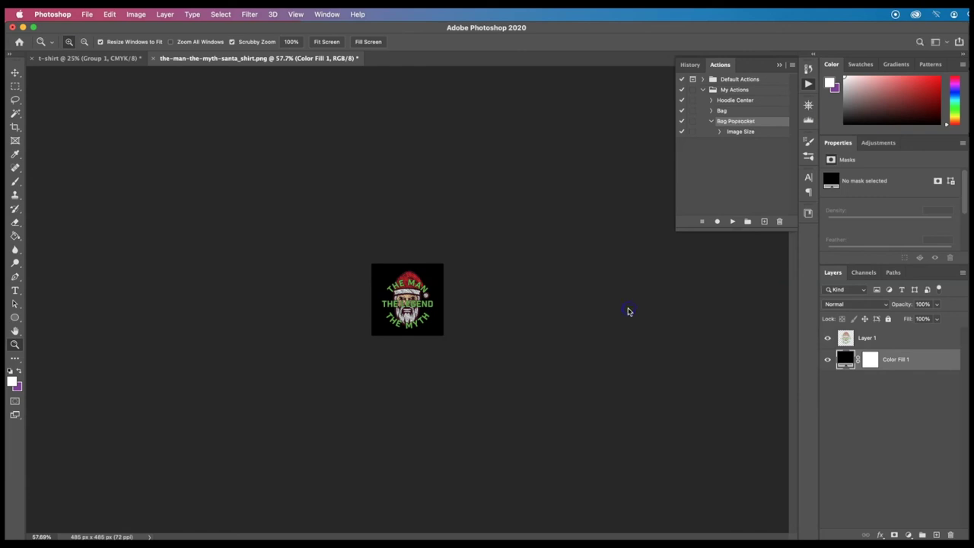
{"action": "left_click", "coordinate": [711, 122]}
Close the resized Santa image without saving and reopen the original the-man-the-myth-santa_shirt.png from the recent files.
{"action": "left_click", "coordinate": [844, 364]}
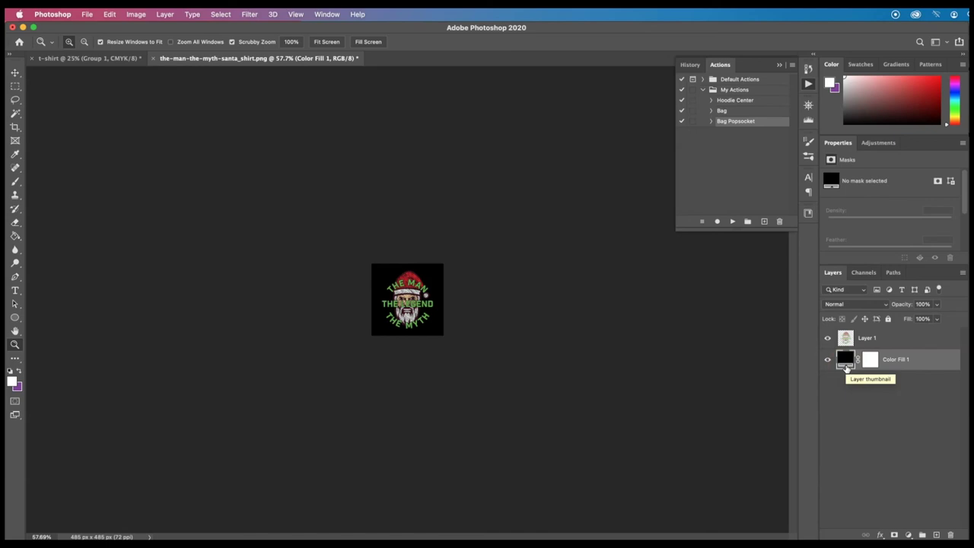
{"action": "left_click", "coordinate": [670, 330]}
{"action": "key", "text": "super+w"}
{"action": "left_click", "coordinate": [544, 252]}
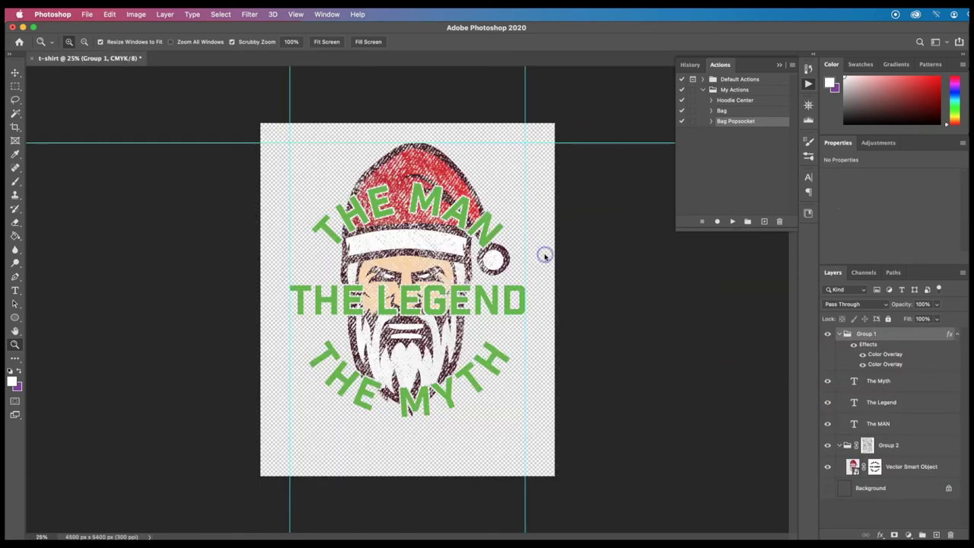
{"action": "left_click", "coordinate": [87, 15]}
{"action": "mouse_move", "coordinate": [107, 65]}
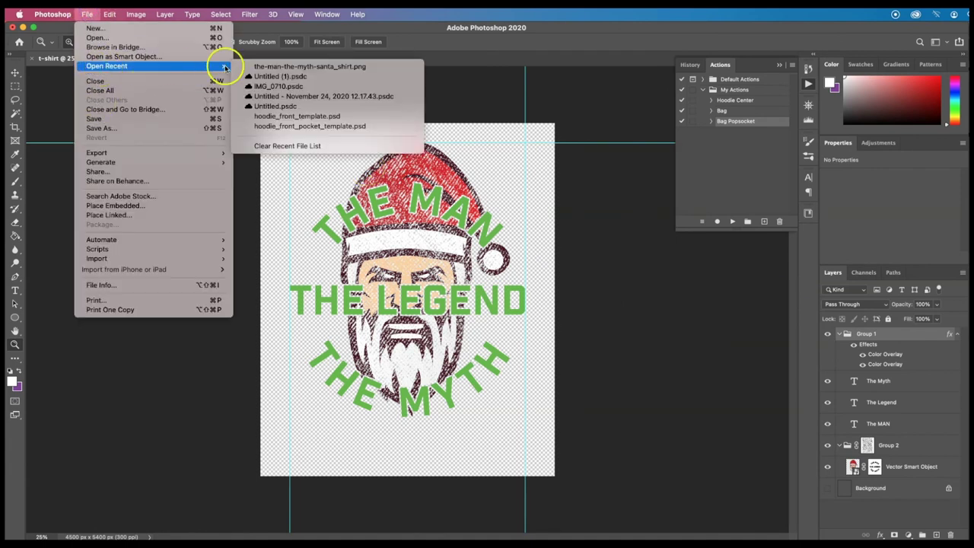
{"action": "left_click", "coordinate": [265, 69]}
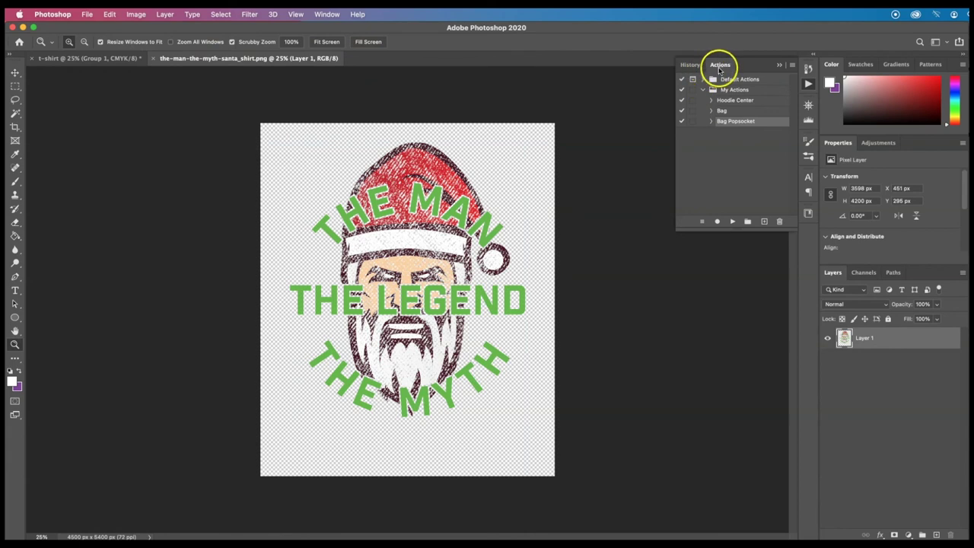
Play the Hoodie Center action and scale the Santa artwork proportionally to about 95% so it fits the canvas.
{"action": "left_click", "coordinate": [731, 86]}
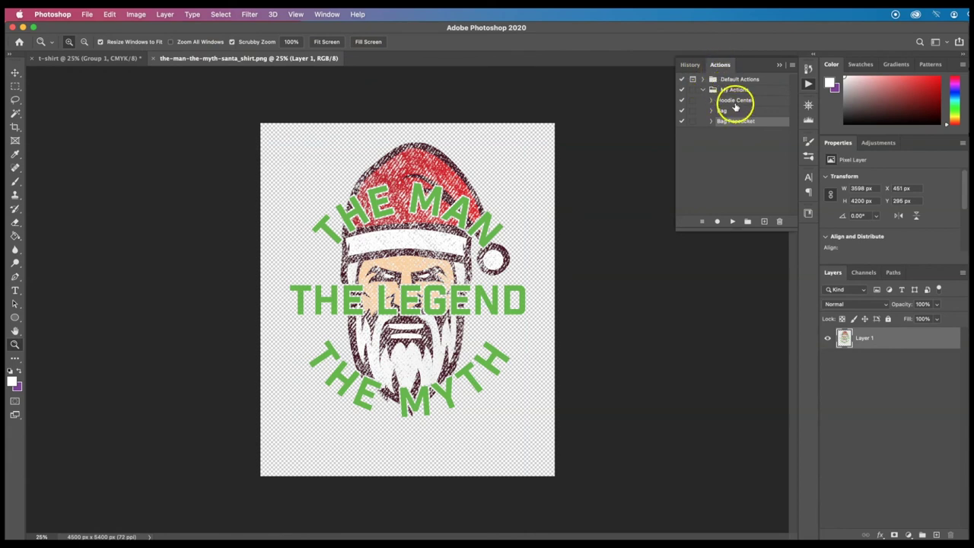
{"action": "left_click", "coordinate": [735, 100]}
{"action": "left_click", "coordinate": [732, 222]}
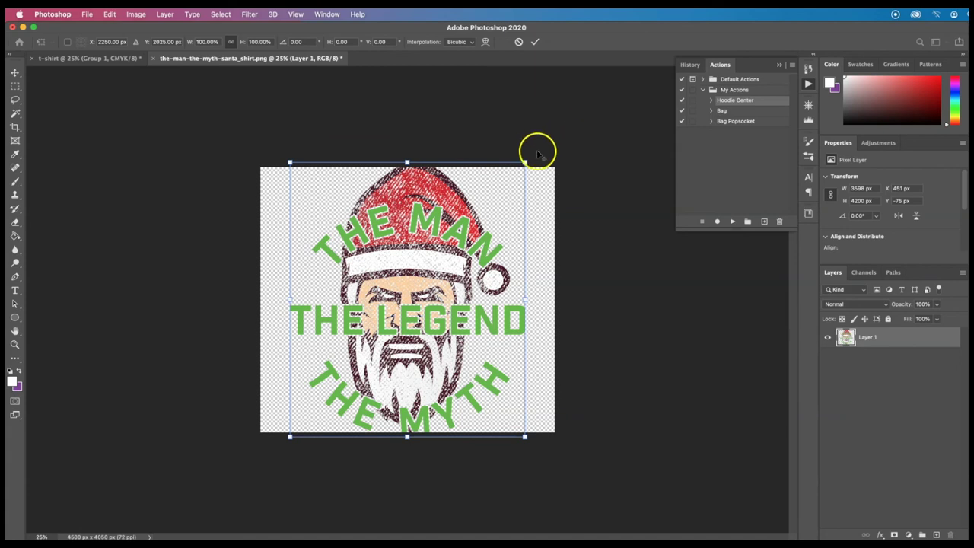
{"action": "left_click_drag", "start_coordinate": [525, 161], "coordinate": [523, 165]}
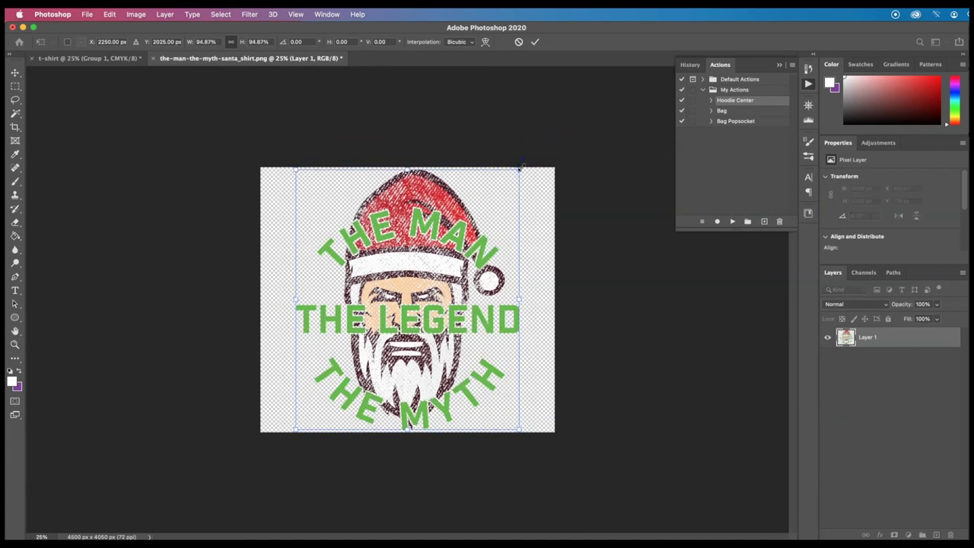
{"action": "key", "text": "Return"}
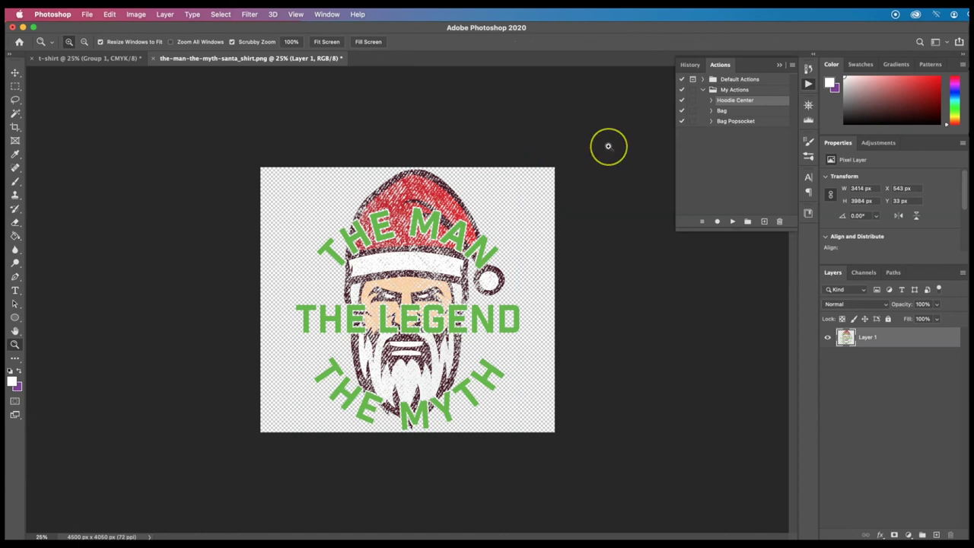
Play the Bag action on the Santa image.
{"action": "double_click", "coordinate": [718, 111]}
{"action": "left_click", "coordinate": [732, 222]}
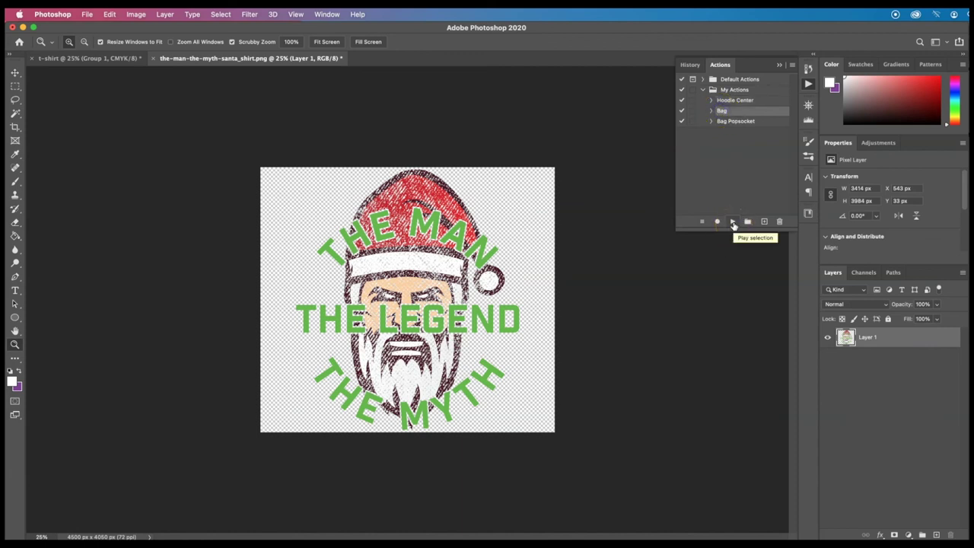
{"action": "left_click", "coordinate": [732, 223]}
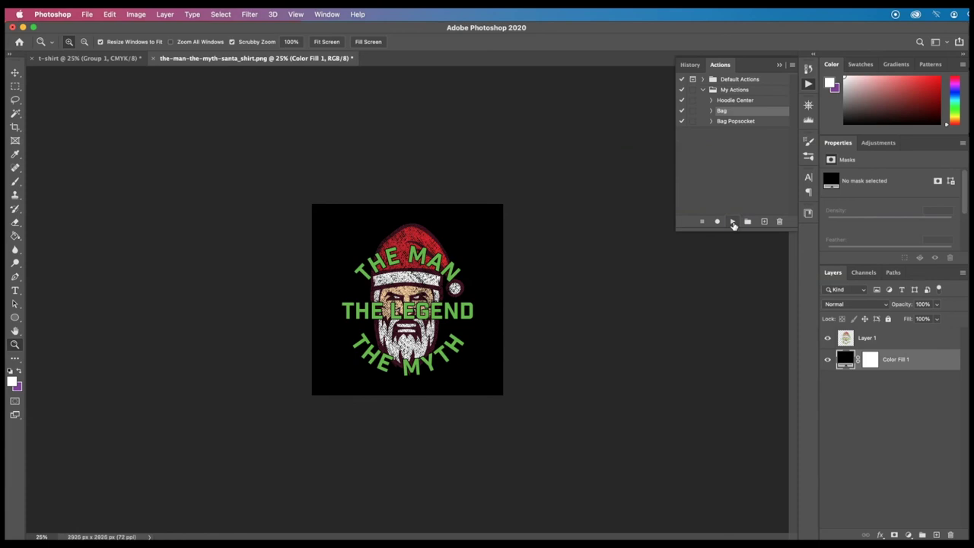
Change the Color Fill 1 background to dark blue 00218b.
{"action": "left_click_drag", "start_coordinate": [844, 339], "coordinate": [846, 361]}
{"action": "double_click", "coordinate": [846, 361]}
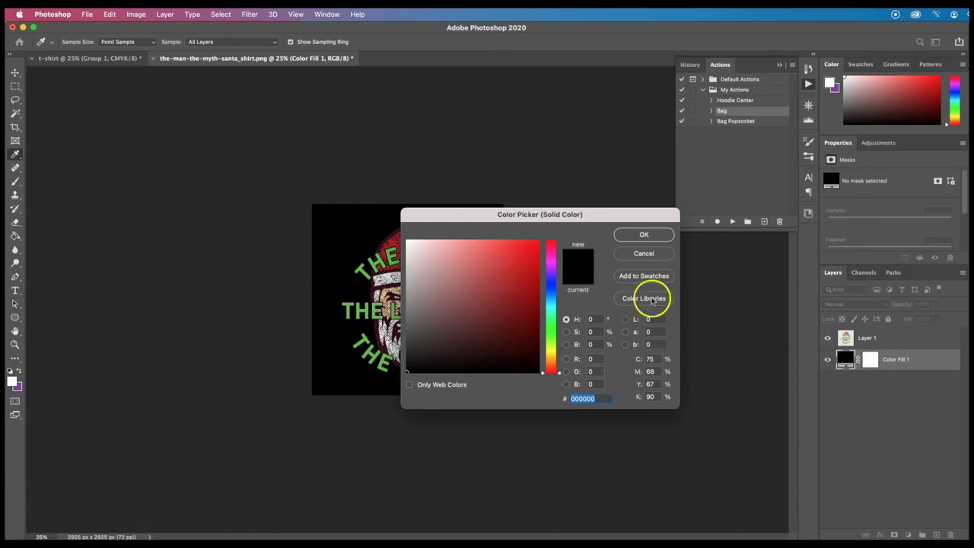
{"action": "left_click", "coordinate": [551, 288]}
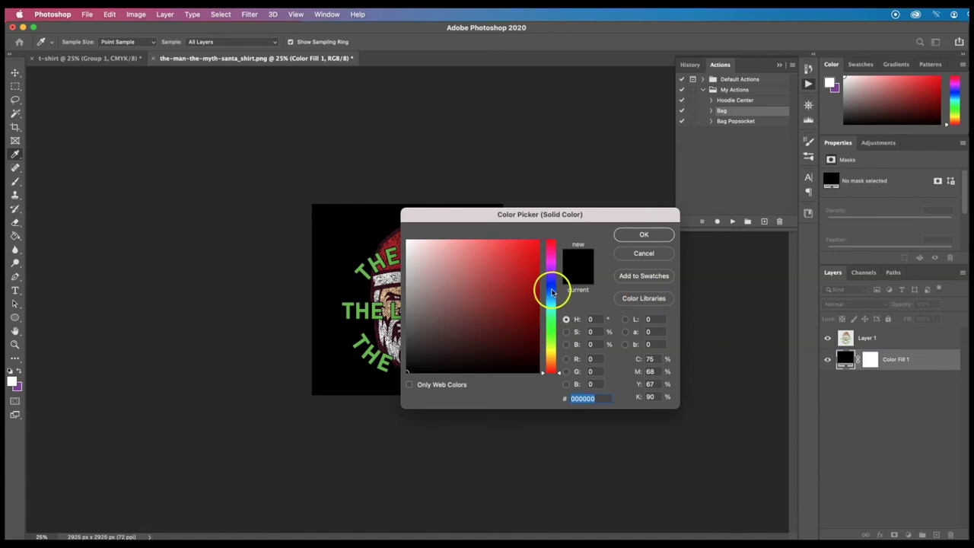
{"action": "left_click", "coordinate": [539, 295]}
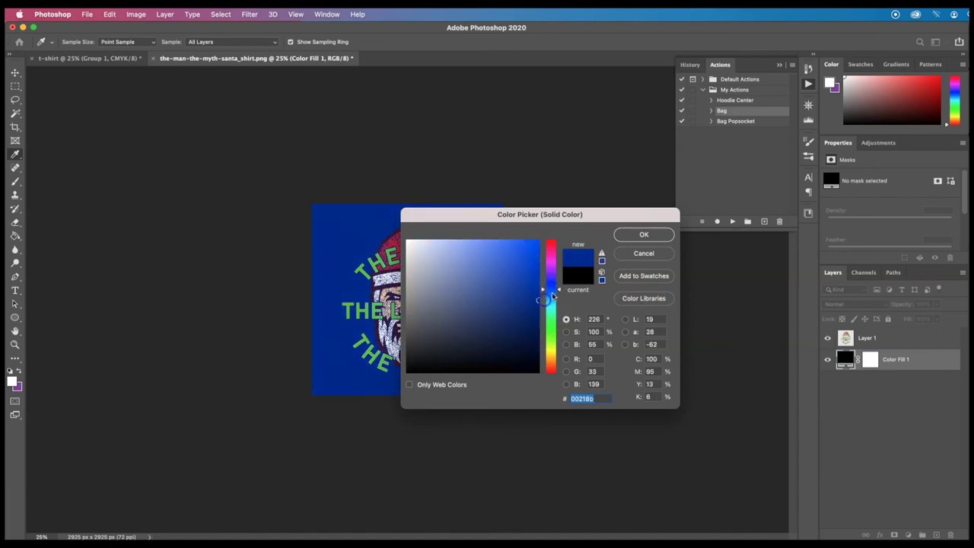
{"action": "left_click", "coordinate": [632, 234]}
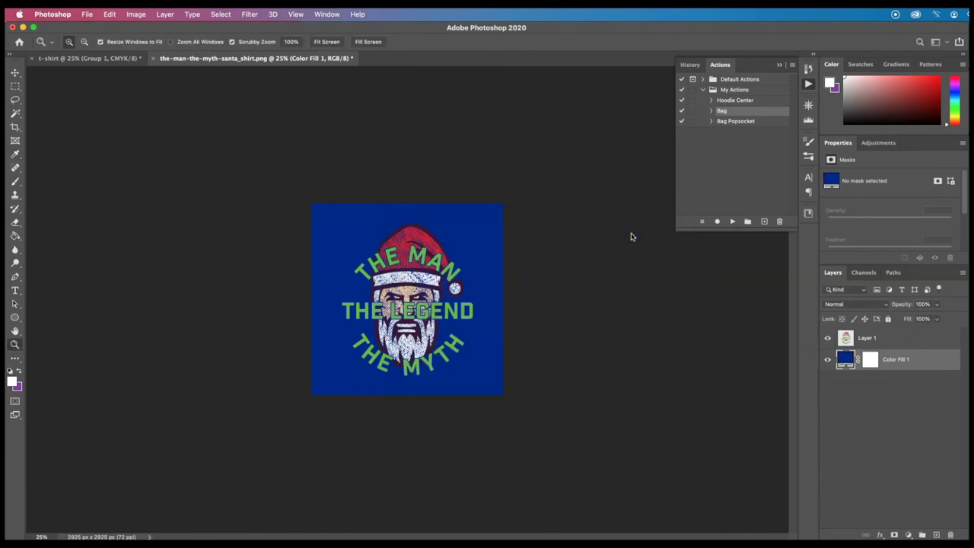
Play the Bag Popsocket action on the blue Santa image and hide the list of actions.
{"action": "left_click", "coordinate": [735, 121]}
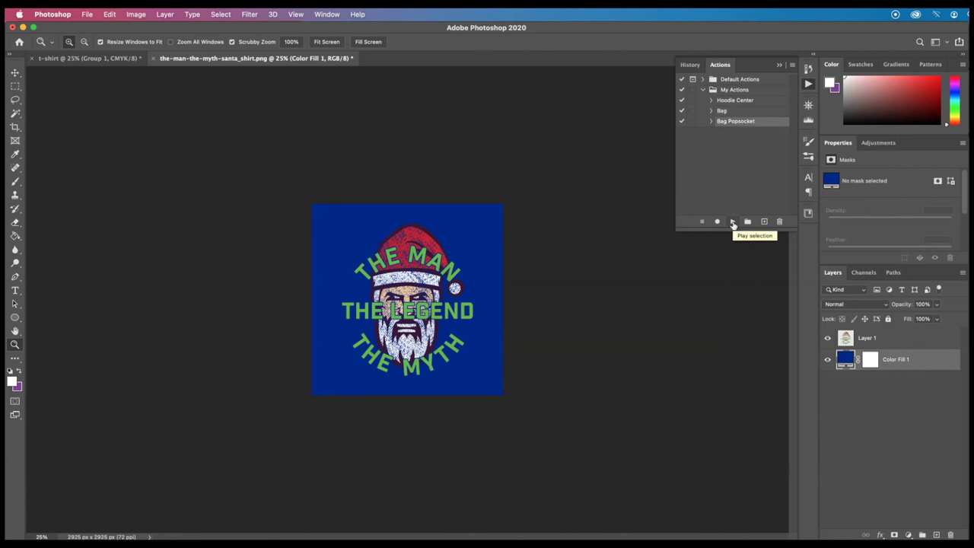
{"action": "left_click", "coordinate": [733, 222]}
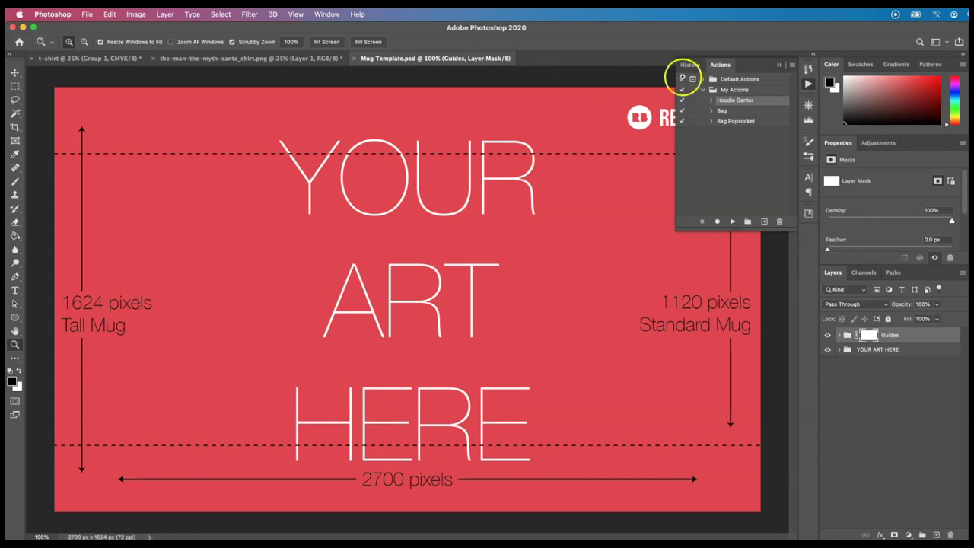
{"action": "left_click", "coordinate": [778, 67]}
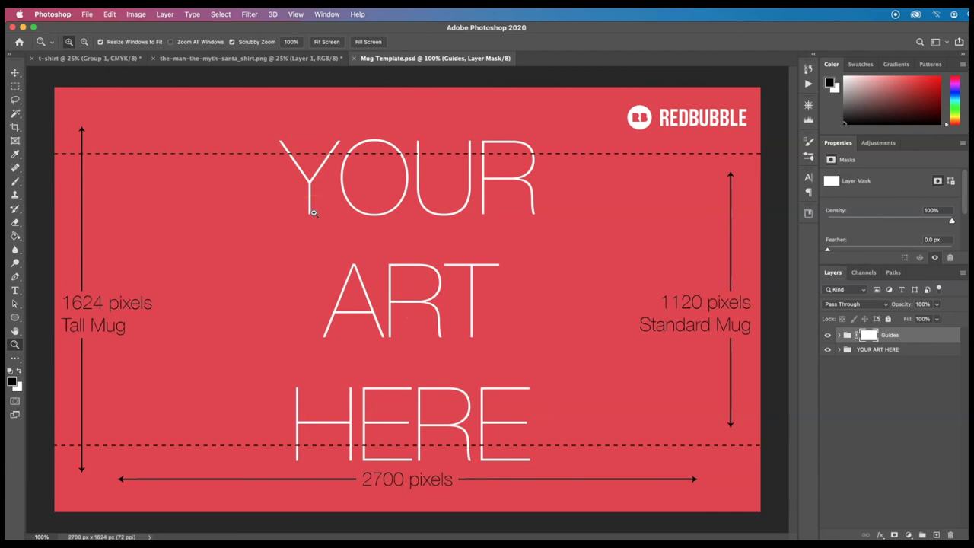
Place the-man-the-myth-santa_hoodie.png as a linked image in the mug template.
{"action": "left_click", "coordinate": [87, 16]}
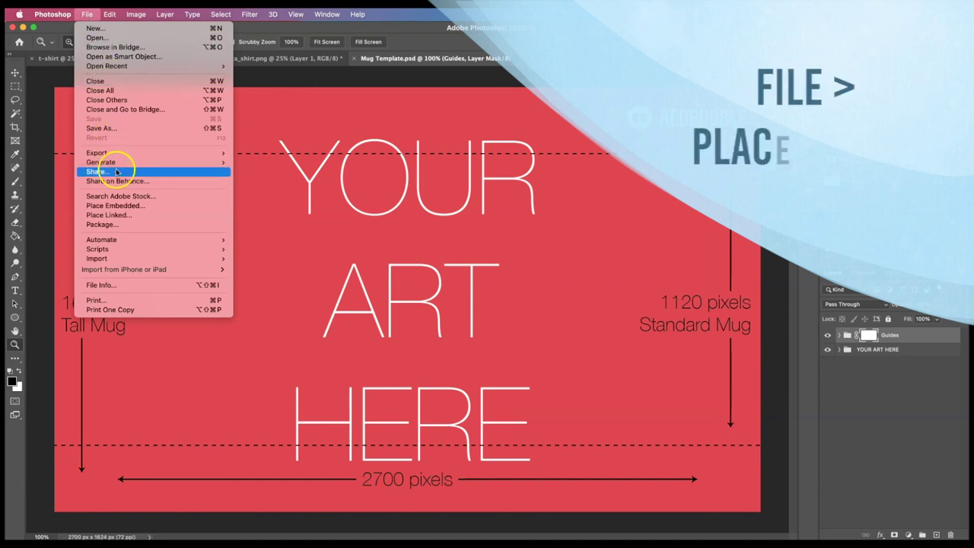
{"action": "left_click", "coordinate": [122, 215]}
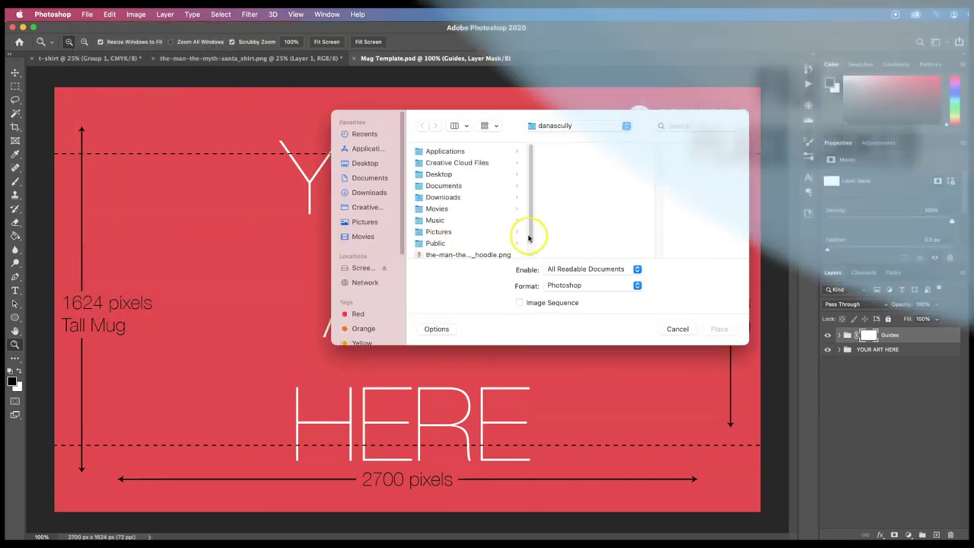
{"action": "left_click", "coordinate": [481, 256]}
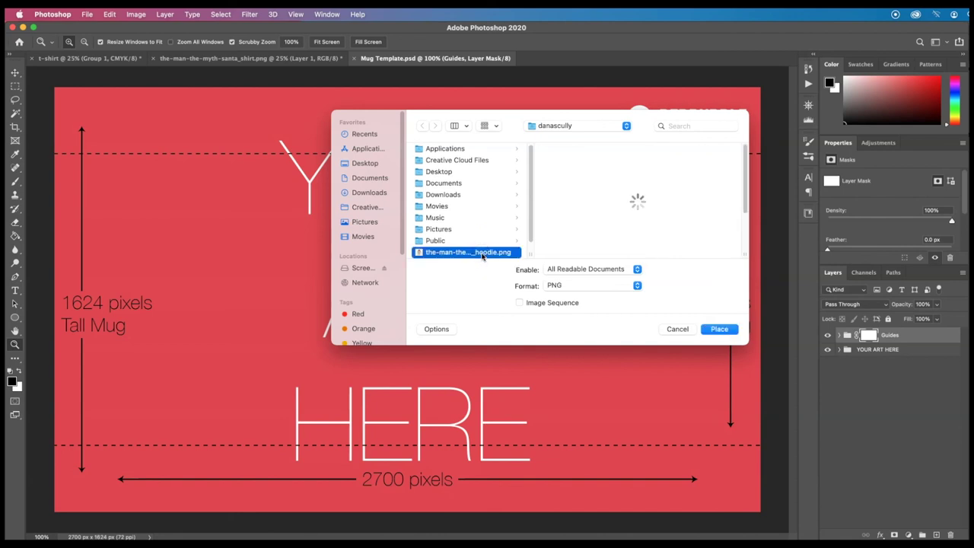
{"action": "left_click", "coordinate": [717, 330]}
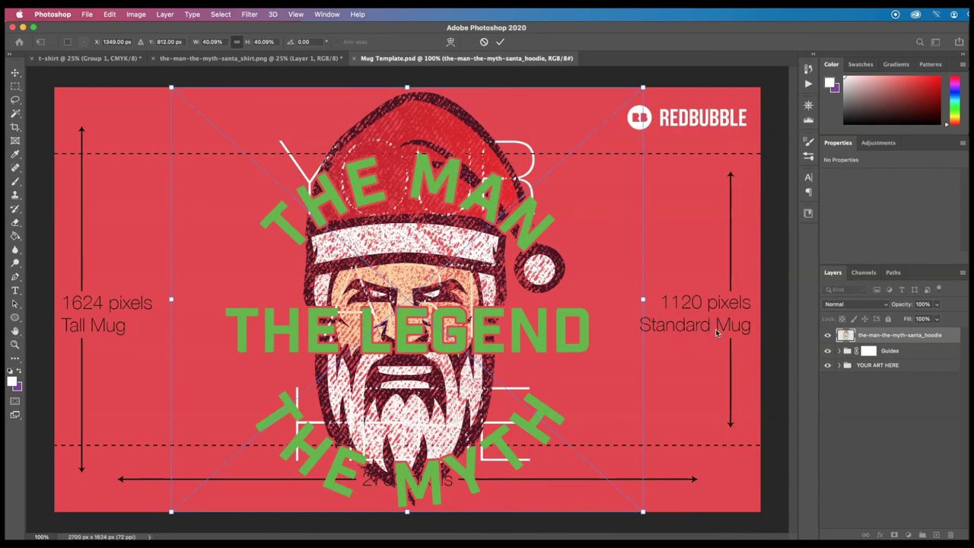
Scale the placed Santa artwork proportionally to about 27.5% so it fits between the dashed standard mug guides.
{"action": "left_click_drag", "start_coordinate": [642, 85], "coordinate": [560, 143]}
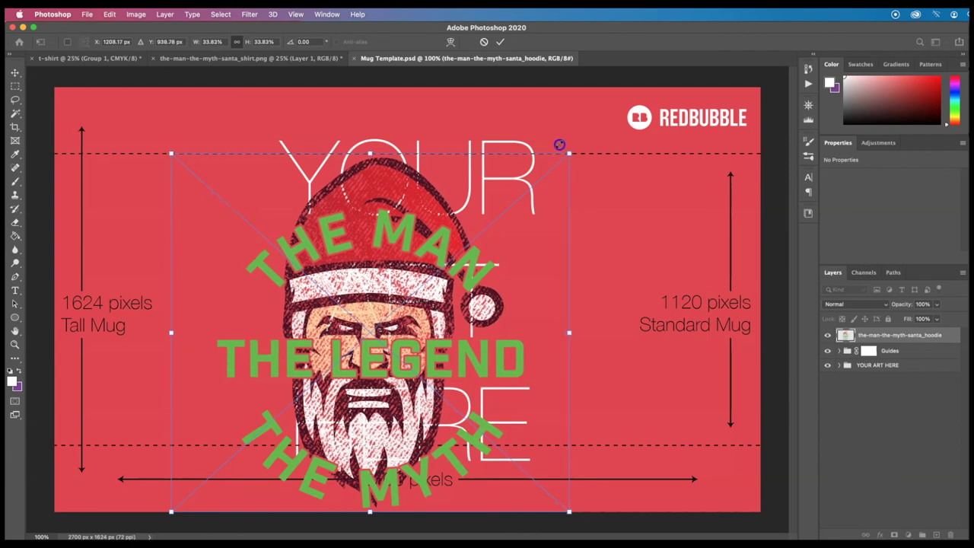
{"action": "left_click_drag", "start_coordinate": [567, 511], "coordinate": [504, 430]}
{"action": "key", "text": "z"}
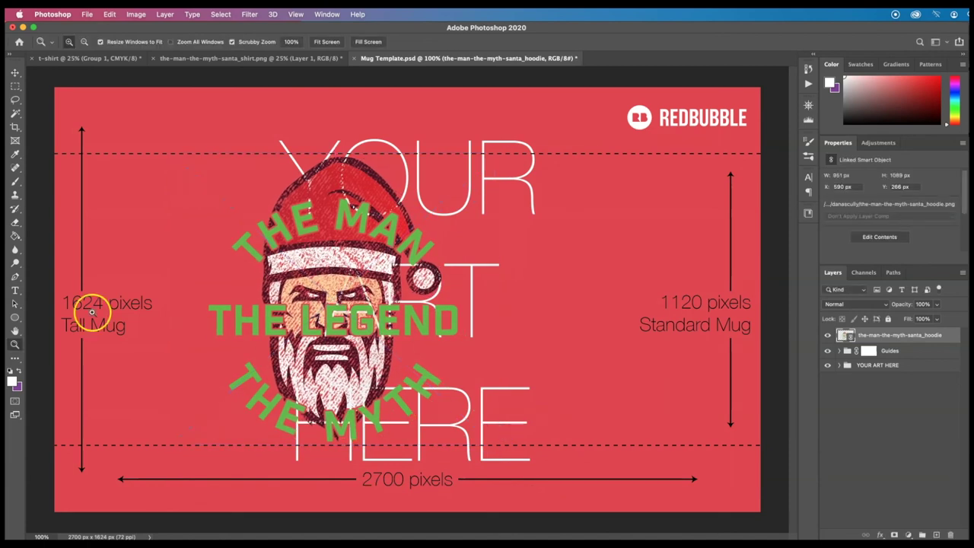
Move the Santa artwork into the left half of the mug template, with its bounding box meeting the canvas's vertical centre line.
{"action": "left_click", "coordinate": [14, 72]}
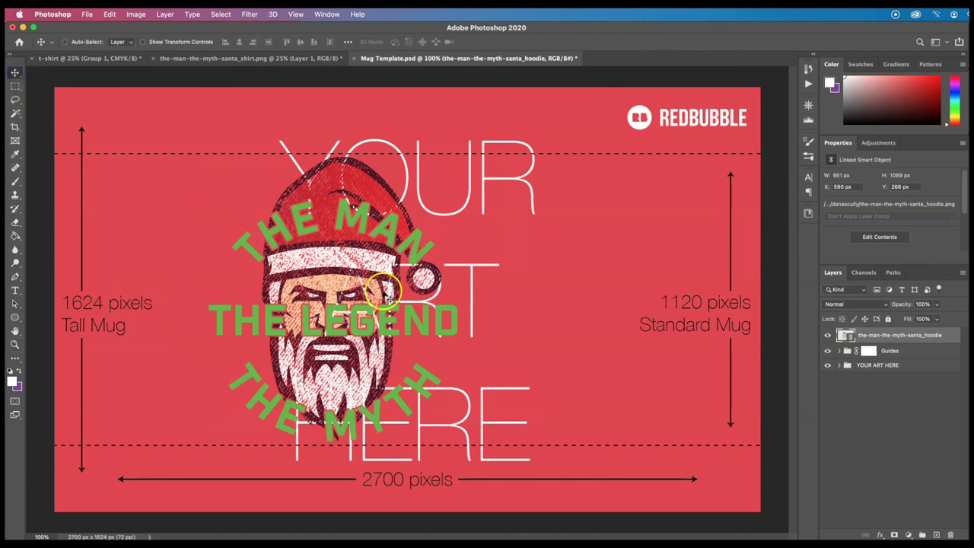
{"action": "left_click_drag", "start_coordinate": [382, 288], "coordinate": [263, 293]}
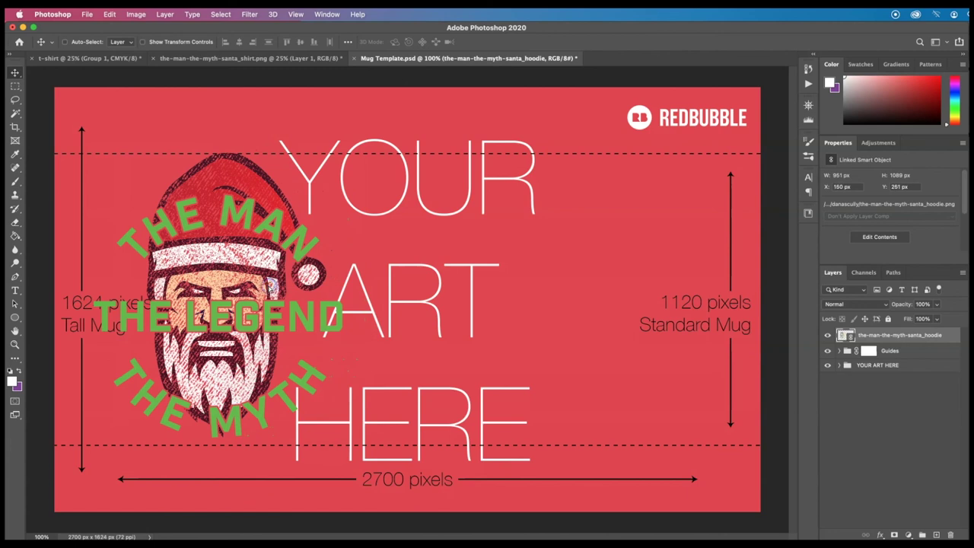
{"action": "key", "text": "super+t"}
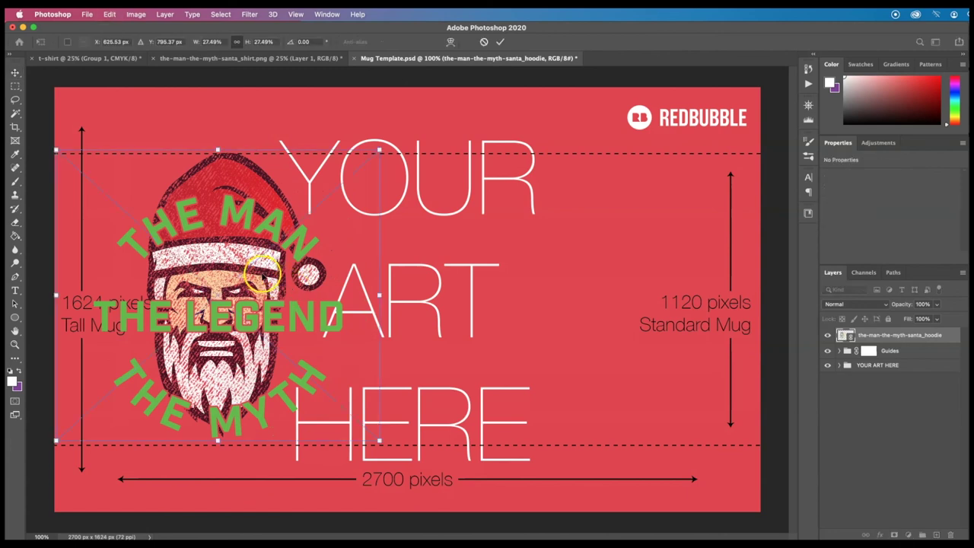
{"action": "left_click_drag", "start_coordinate": [285, 283], "coordinate": [309, 280]}
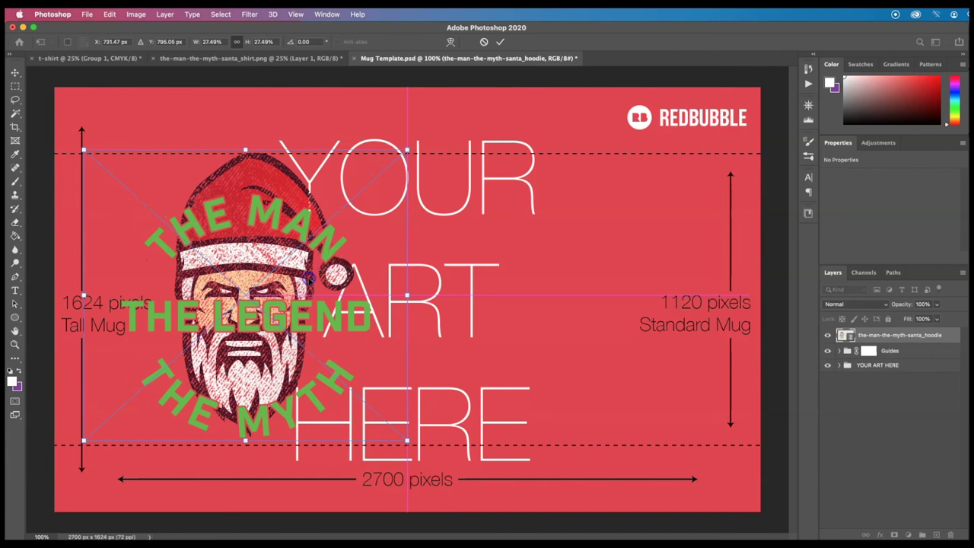
Nudge the Santa artwork slightly left to X 251 px and centre it vertically on the whole canvas.
{"action": "left_click", "coordinate": [187, 199]}
{"action": "key", "text": "Left"}
{"action": "key", "text": "Left"}
{"action": "key", "text": "Left"}
{"action": "key", "text": "Return"}
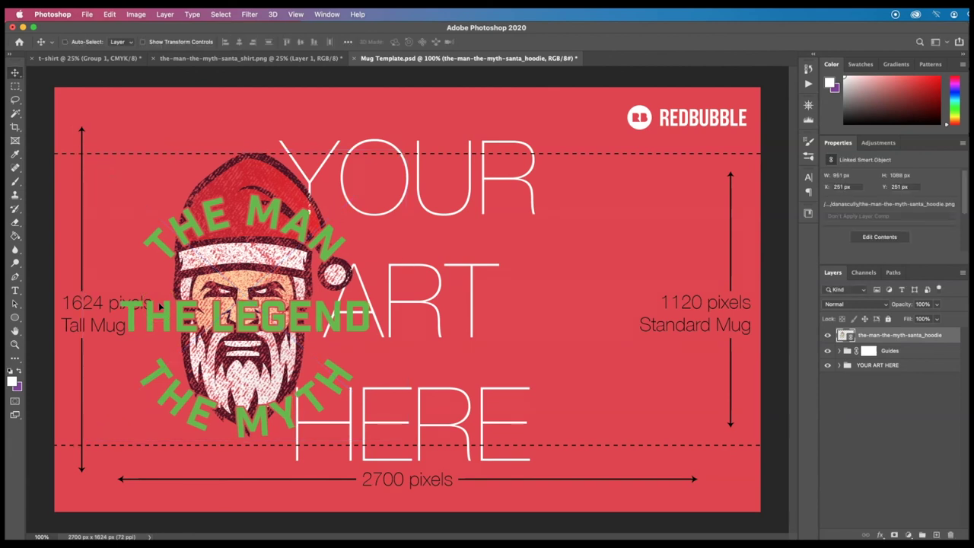
{"action": "key", "text": "super+a"}
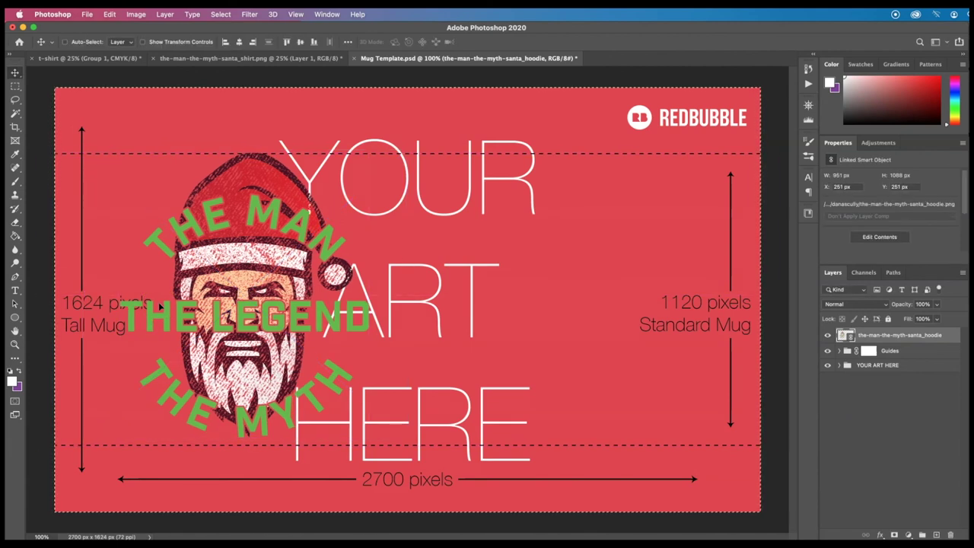
{"action": "left_click", "coordinate": [300, 42]}
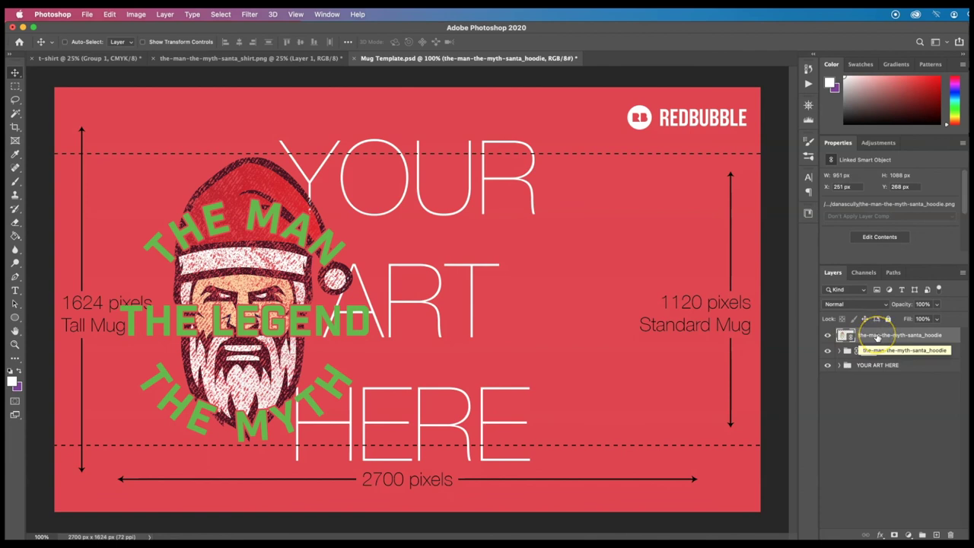
Duplicate the Santa layer and move the copy into the right half of the mug template.
{"action": "key", "text": "super+j"}
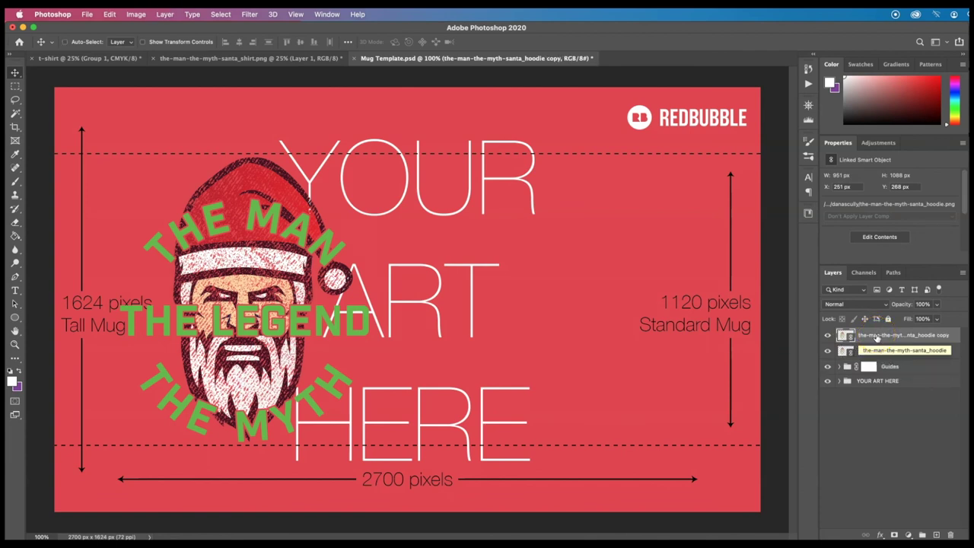
{"action": "left_click", "coordinate": [285, 298]}
{"action": "left_click_drag", "start_coordinate": [285, 301], "coordinate": [616, 300]}
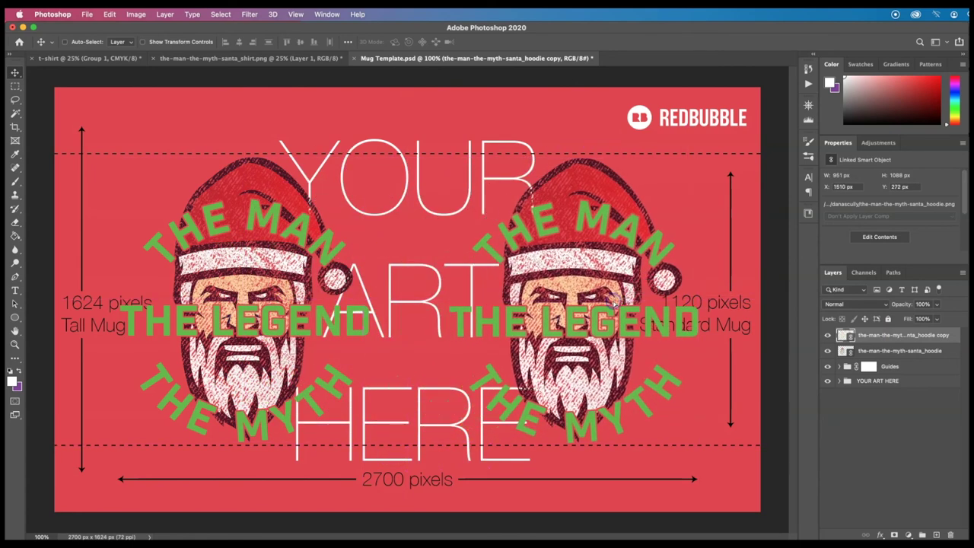
Nudge the Santa copy 20 px left and 4 px up so it lines up with the original.
{"action": "key", "text": "ctrl+t"}
{"action": "left_click", "coordinate": [587, 300]}
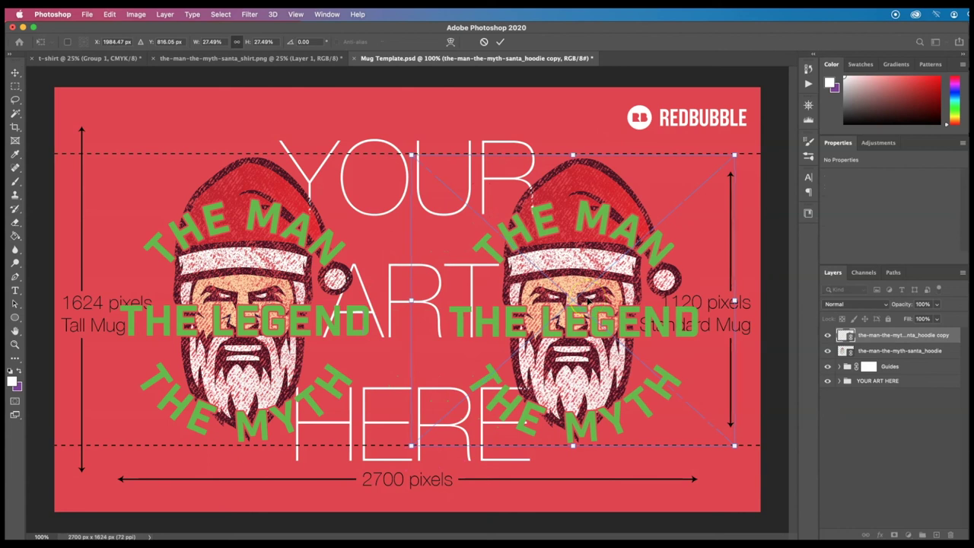
{"action": "key", "text": "shift+Left"}
{"action": "key", "text": "shift+Left"}
{"action": "key", "text": "Return"}
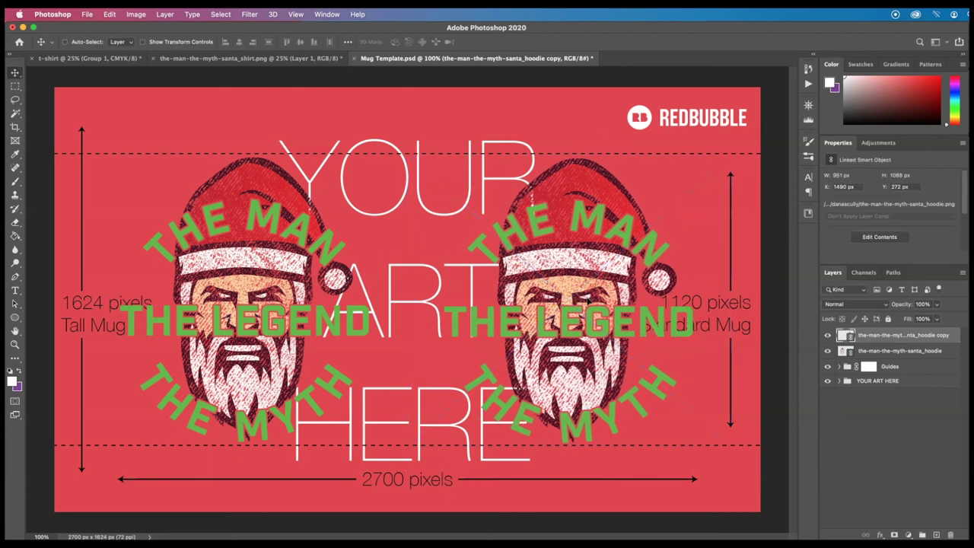
{"action": "key", "text": "Up"}
{"action": "key", "text": "Up"}
{"action": "key", "text": "Up"}
{"action": "key", "text": "Up"}
{"action": "key", "text": "x"}
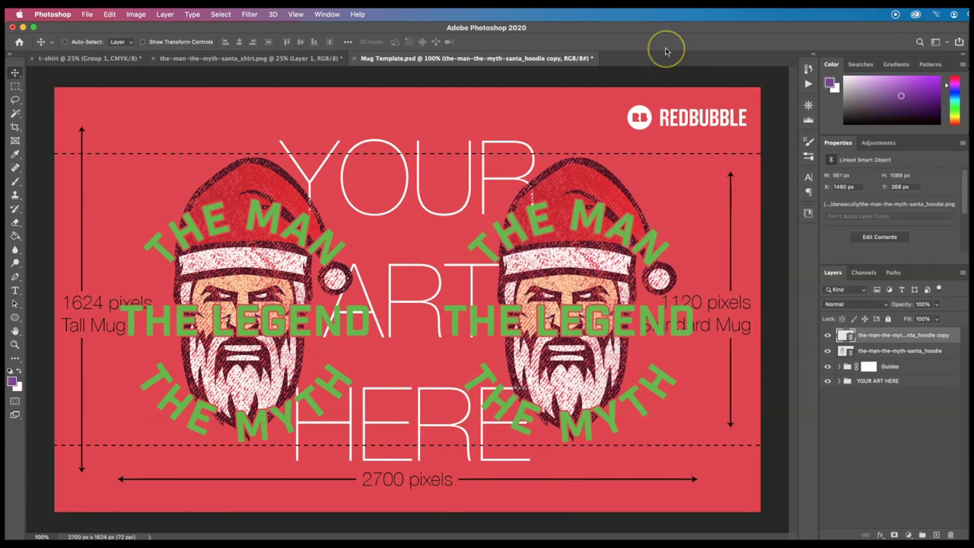
Hide the Guides and YOUR ART HERE layer groups, leaving only the two Santa artworks on transparency.
{"action": "left_click_drag", "start_coordinate": [870, 342], "coordinate": [872, 351]}
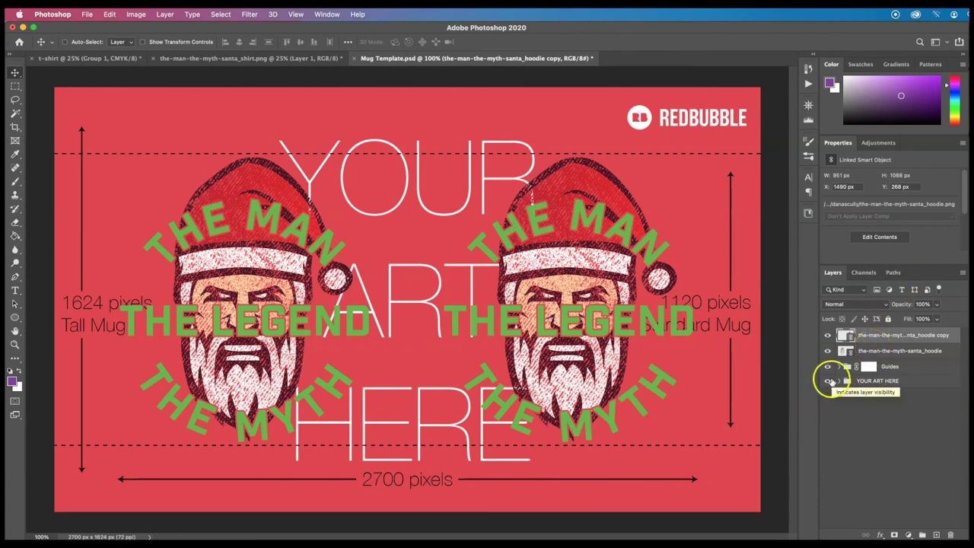
{"action": "left_click", "coordinate": [828, 367]}
{"action": "left_click", "coordinate": [828, 381]}
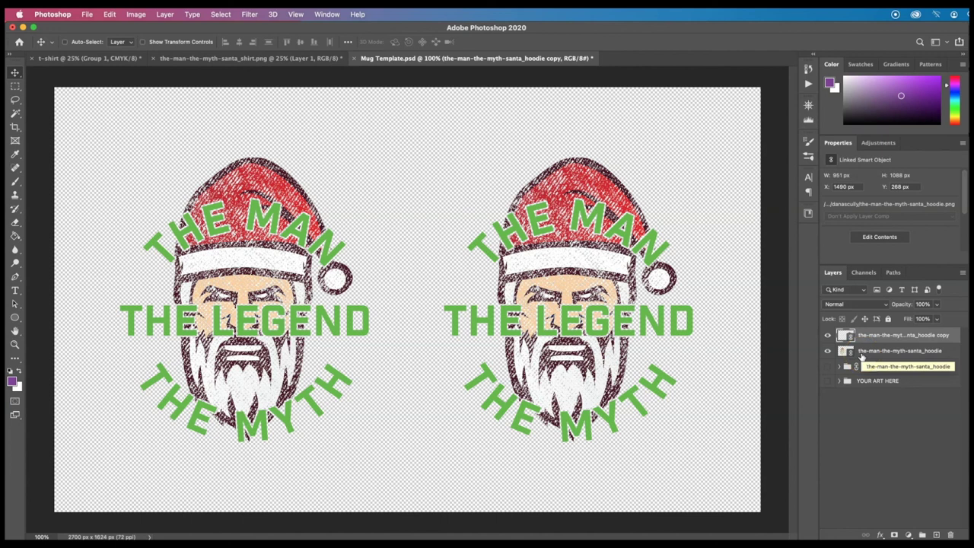
Replace the contents of the duplicated Santa smart object with sample_hoodie.png.
{"action": "left_click", "coordinate": [845, 352]}
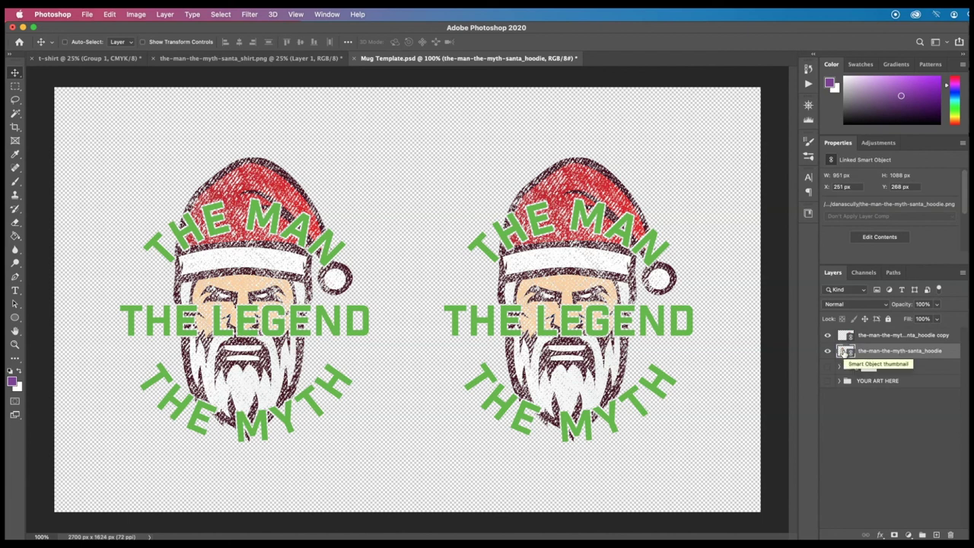
{"action": "right_click", "coordinate": [844, 352]}
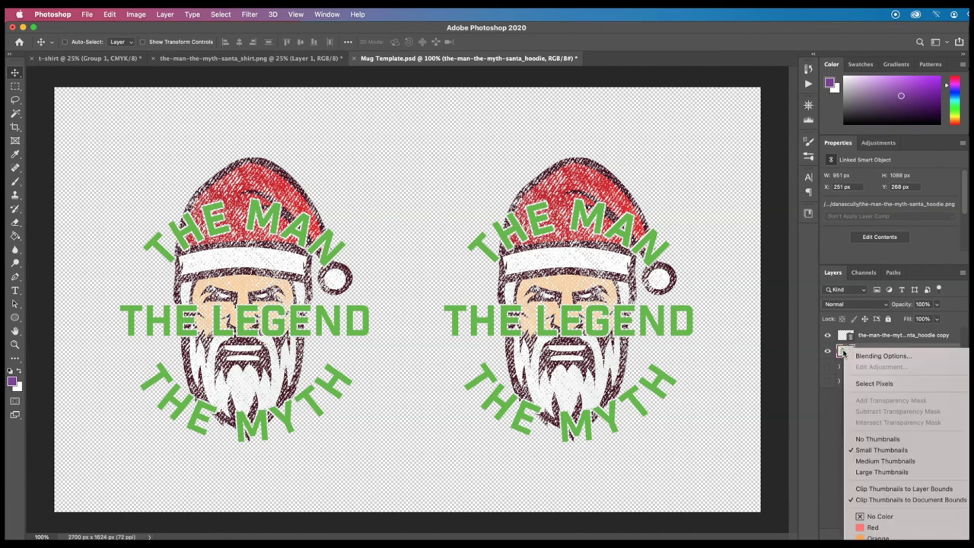
{"action": "right_click", "coordinate": [868, 338]}
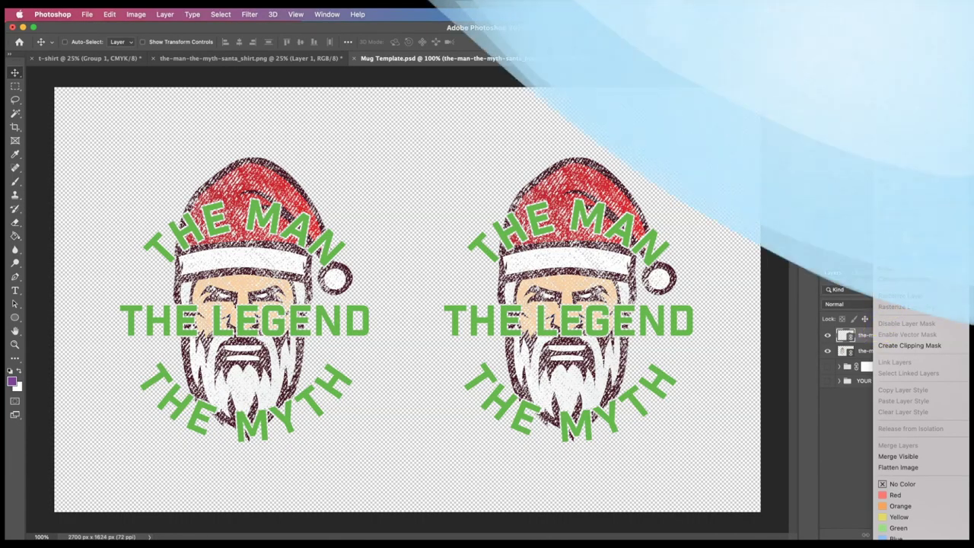
{"action": "key", "text": "Escape"}
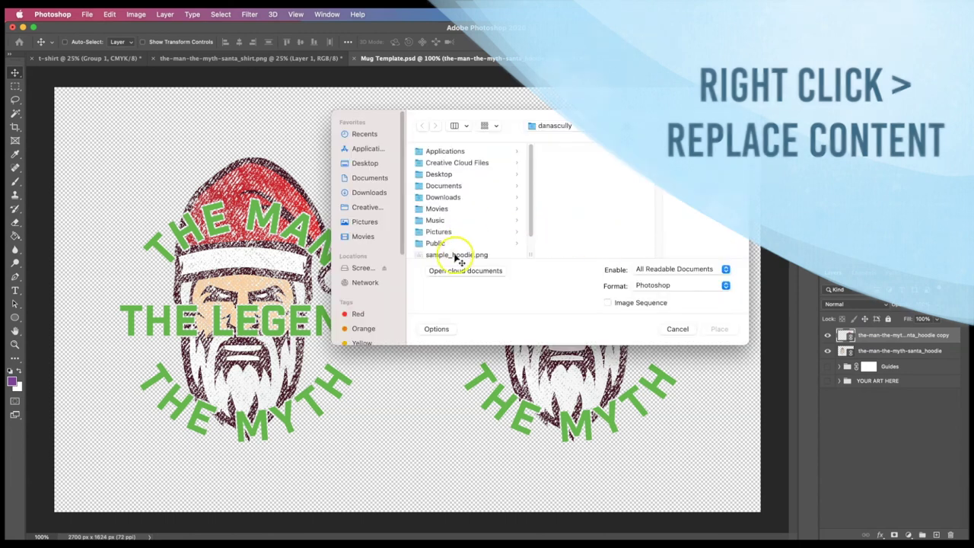
{"action": "left_click", "coordinate": [456, 252]}
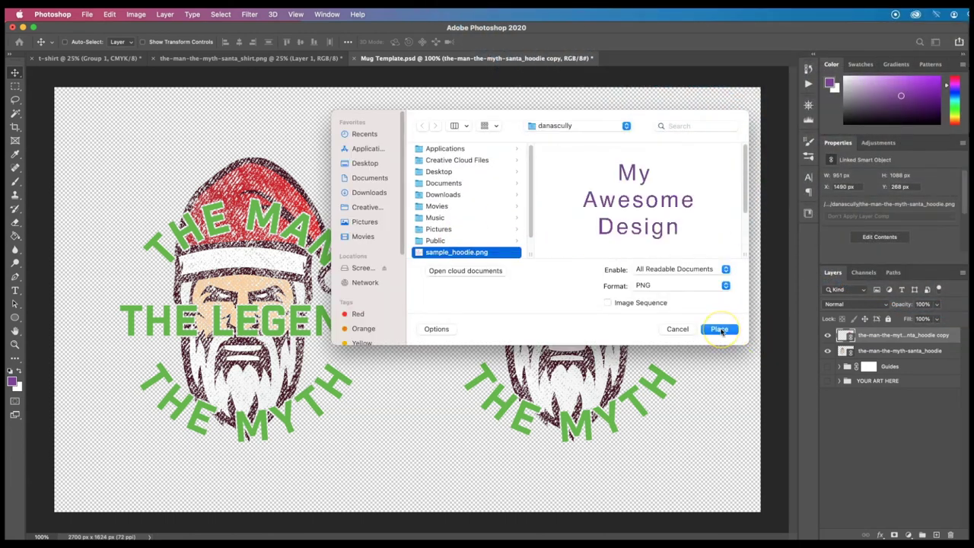
{"action": "left_click", "coordinate": [720, 329]}
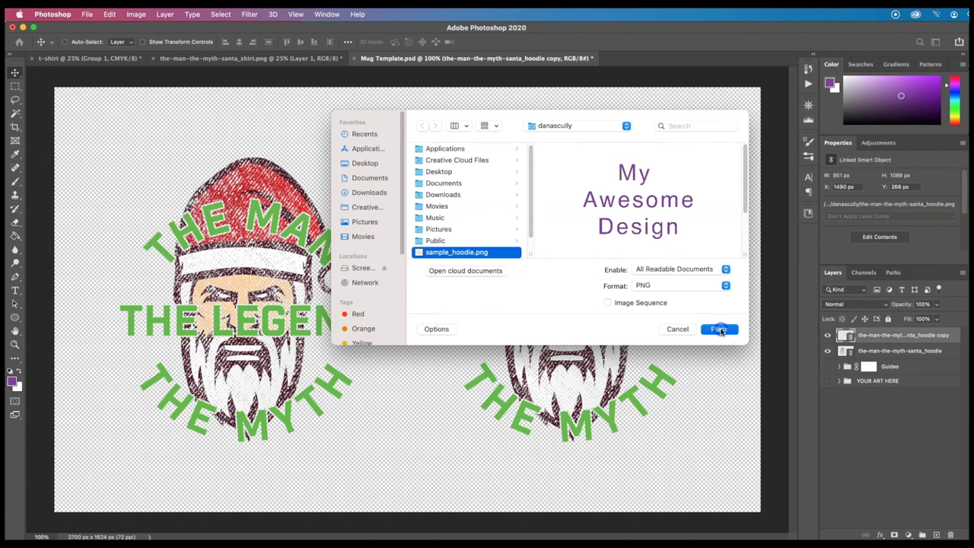